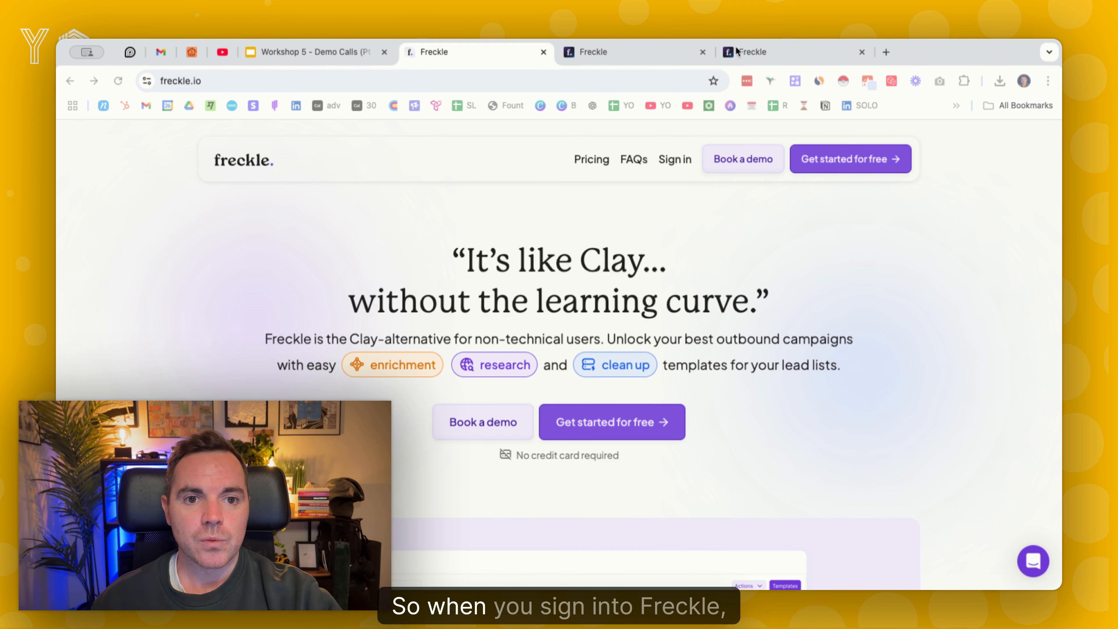
Switch to the Freckle tables app and examine the samples of the data clean-up templates, from company name cleaning to last name extraction
click(626, 53)
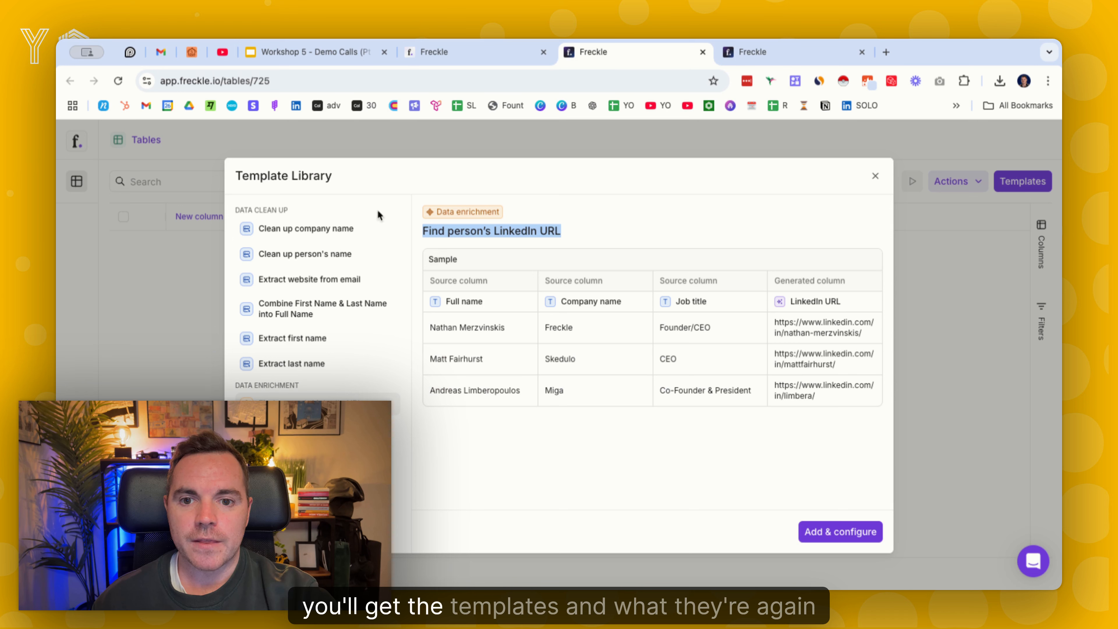
click(300, 82)
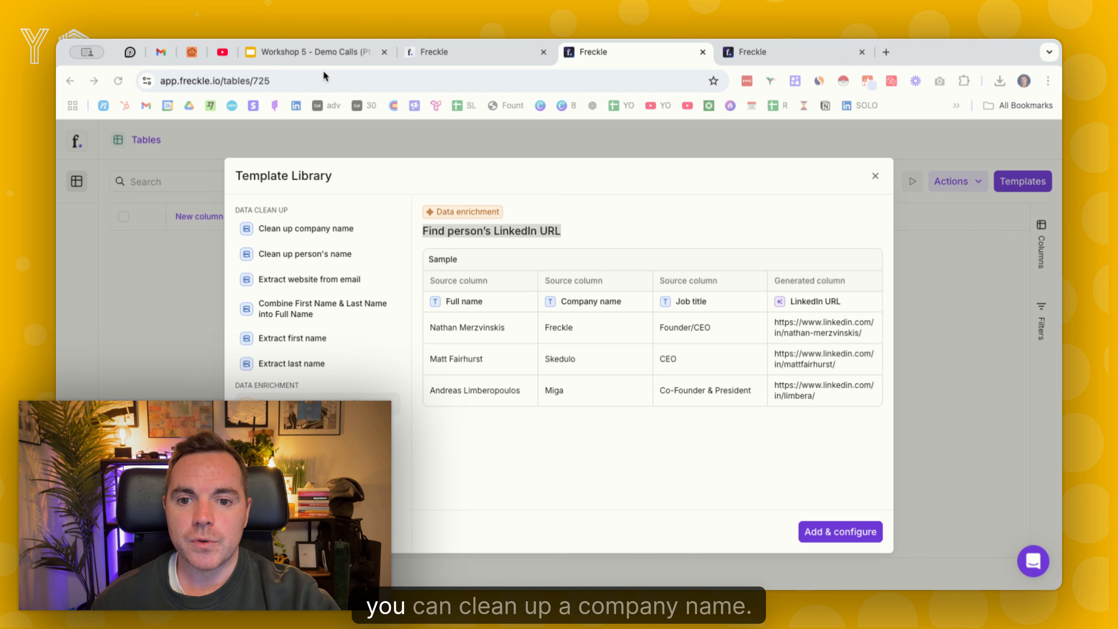
click(325, 230)
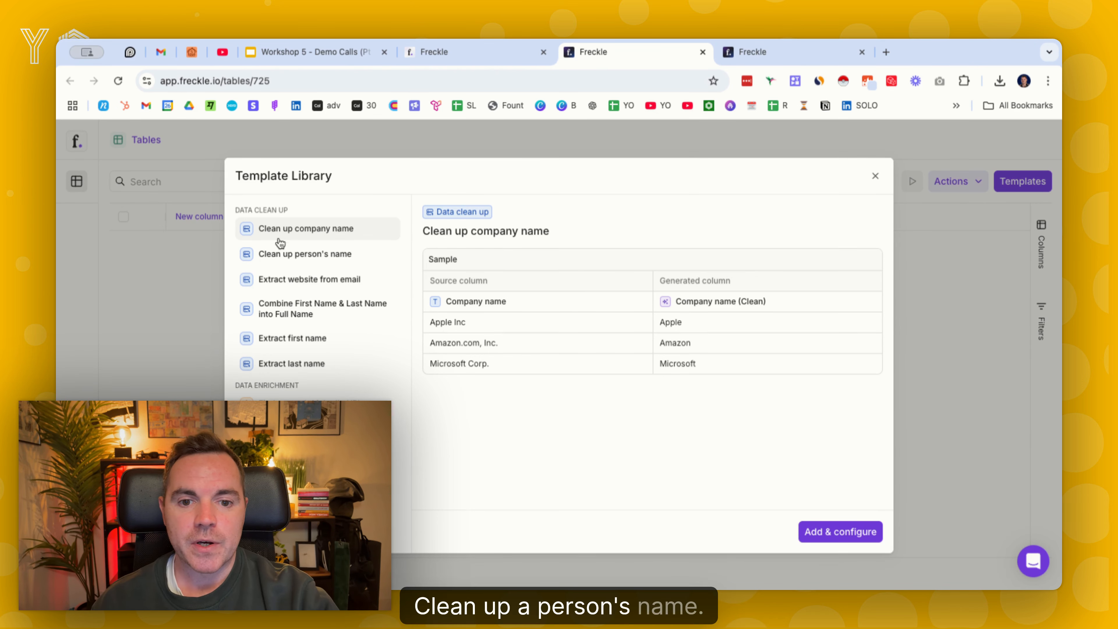
click(308, 253)
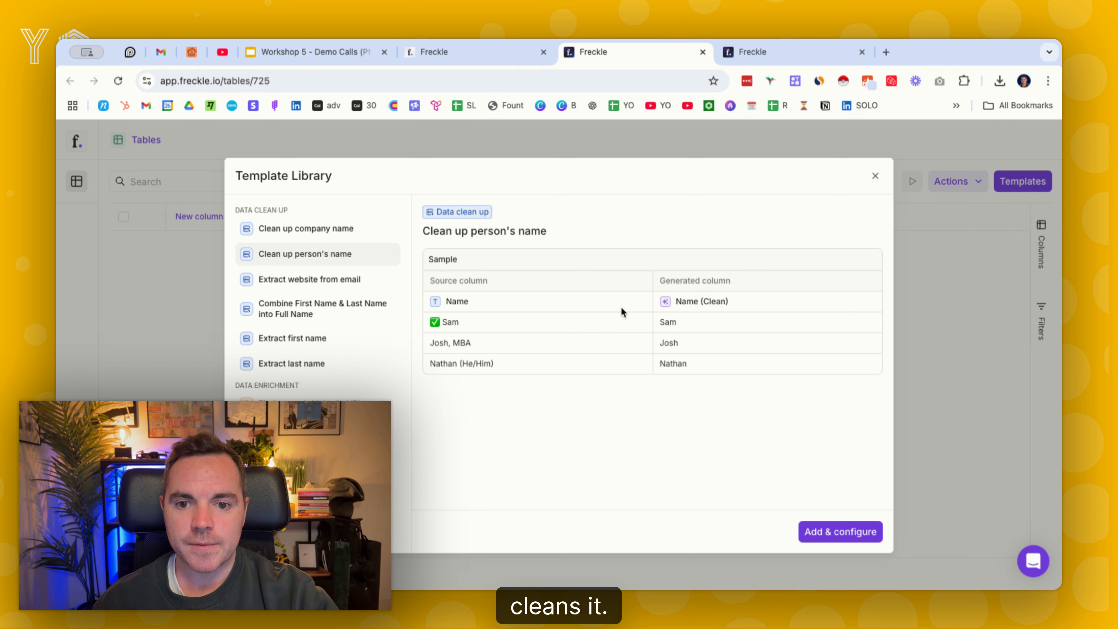
click(335, 279)
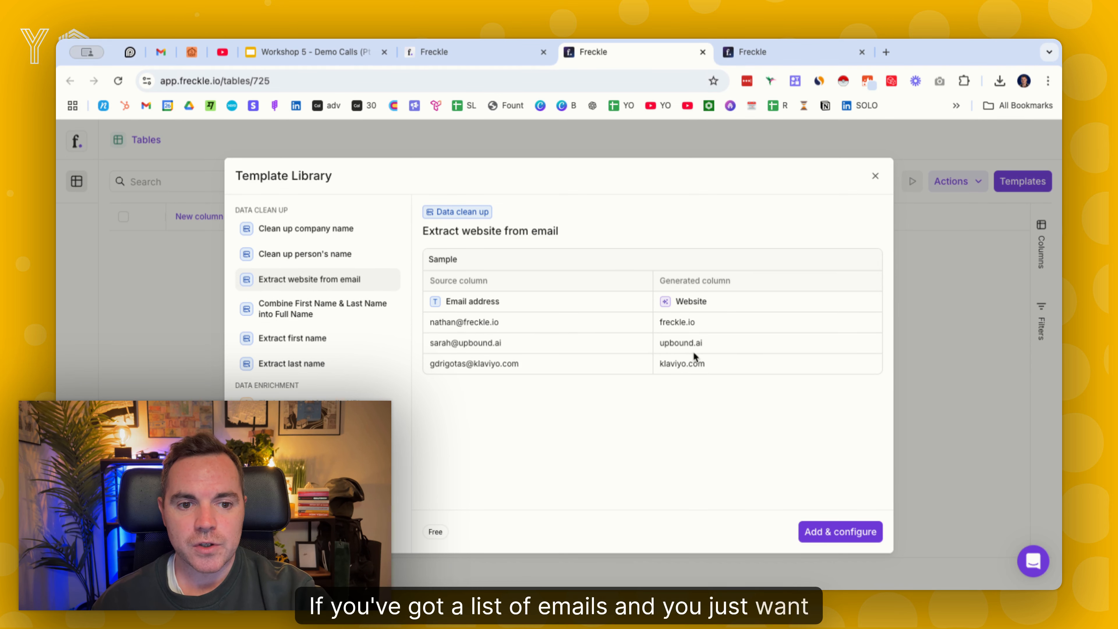
click(327, 309)
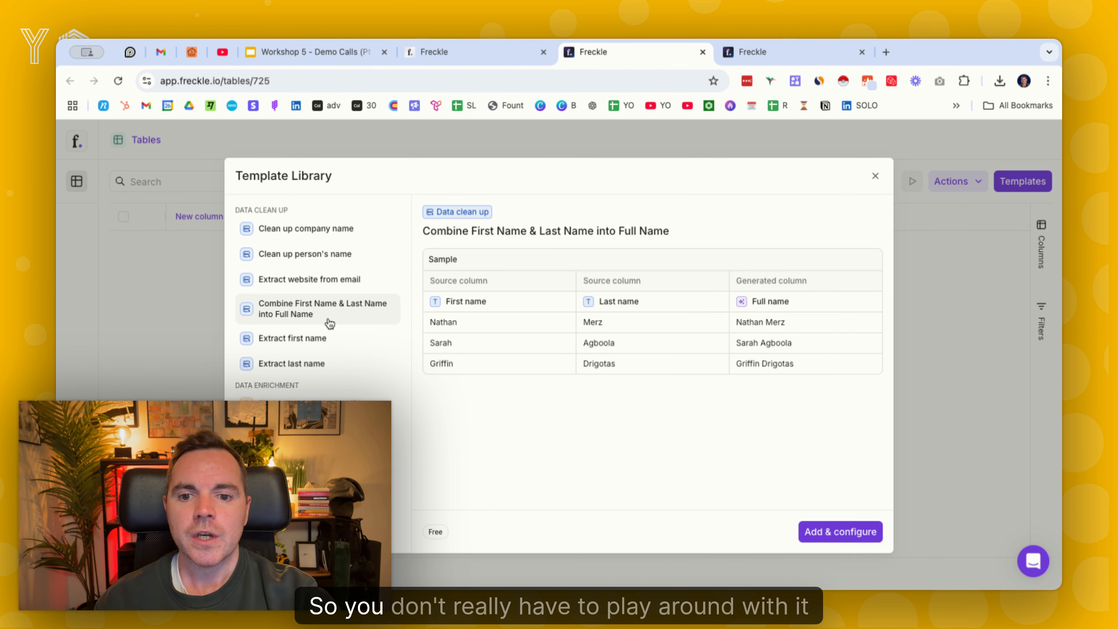
click(324, 338)
click(317, 363)
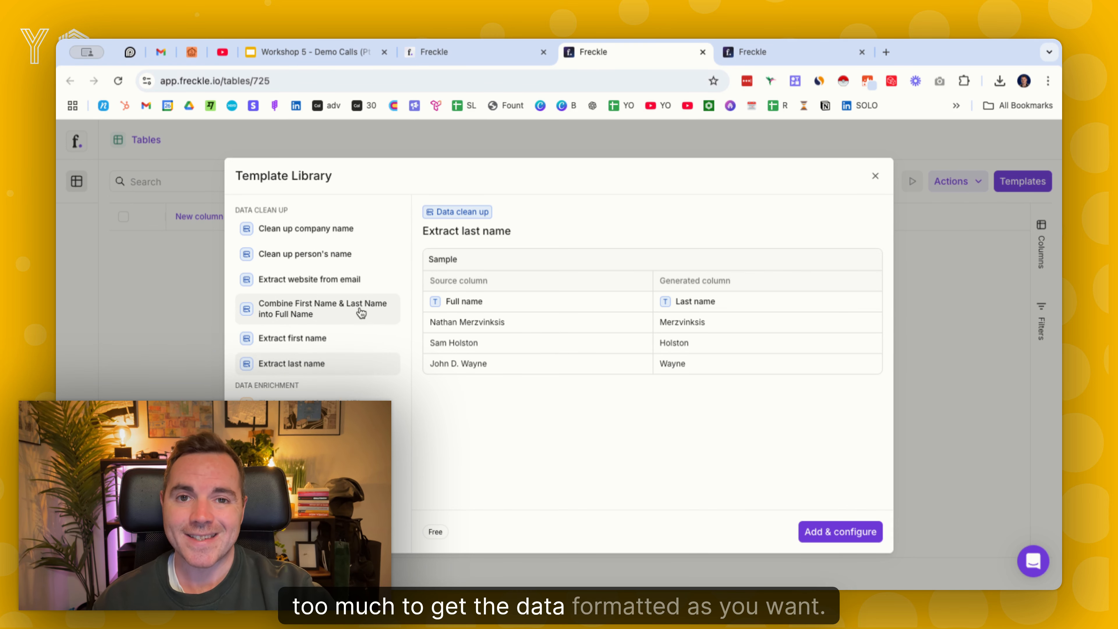
Examine the data enrichment template samples, covering LinkedIn URL, headcount, work email, mobile number, and company and role confirmation
scroll(342, 270, down, 2)
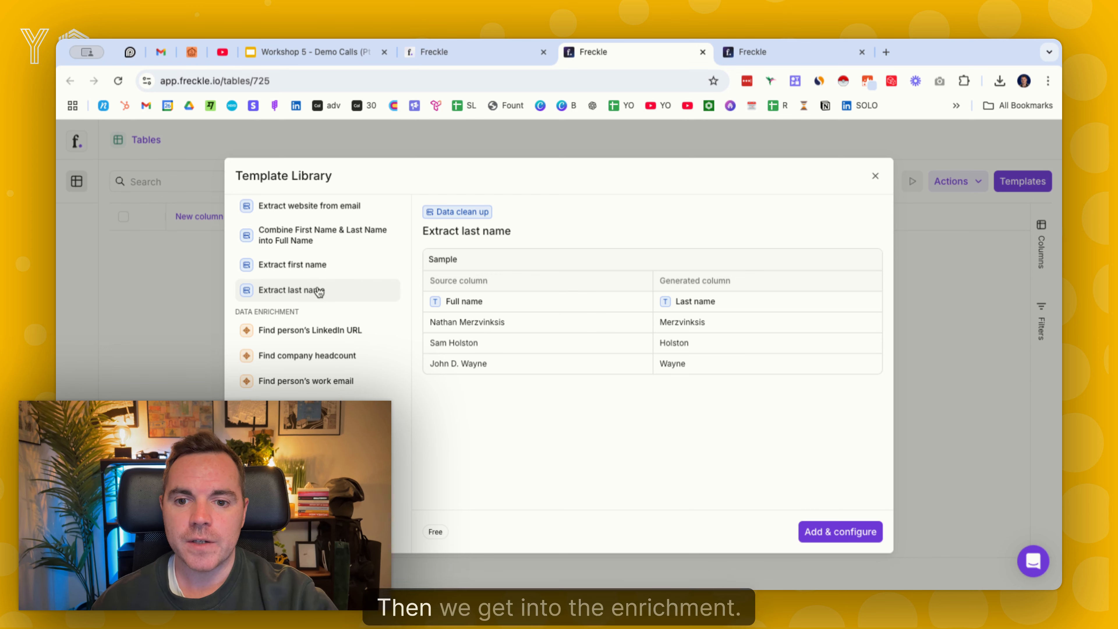
click(323, 336)
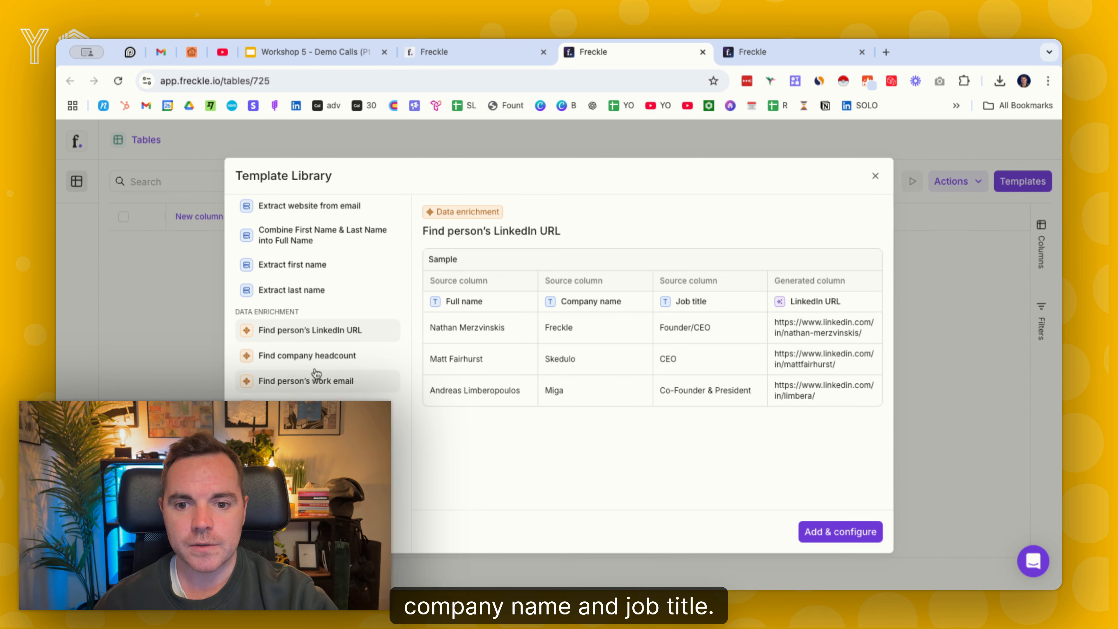
click(347, 362)
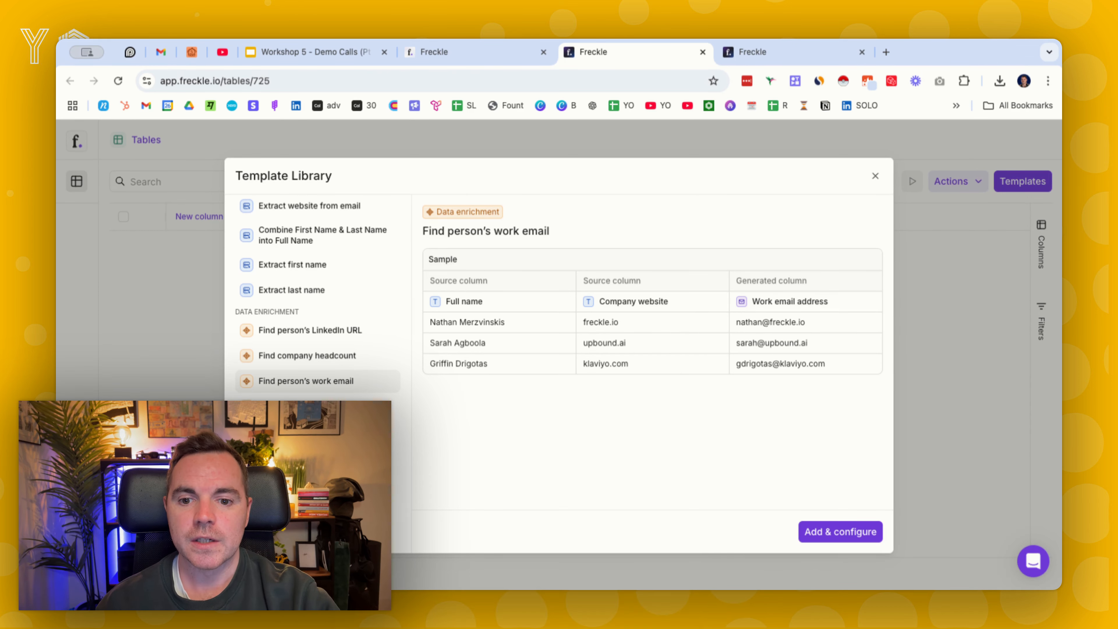
click(317, 407)
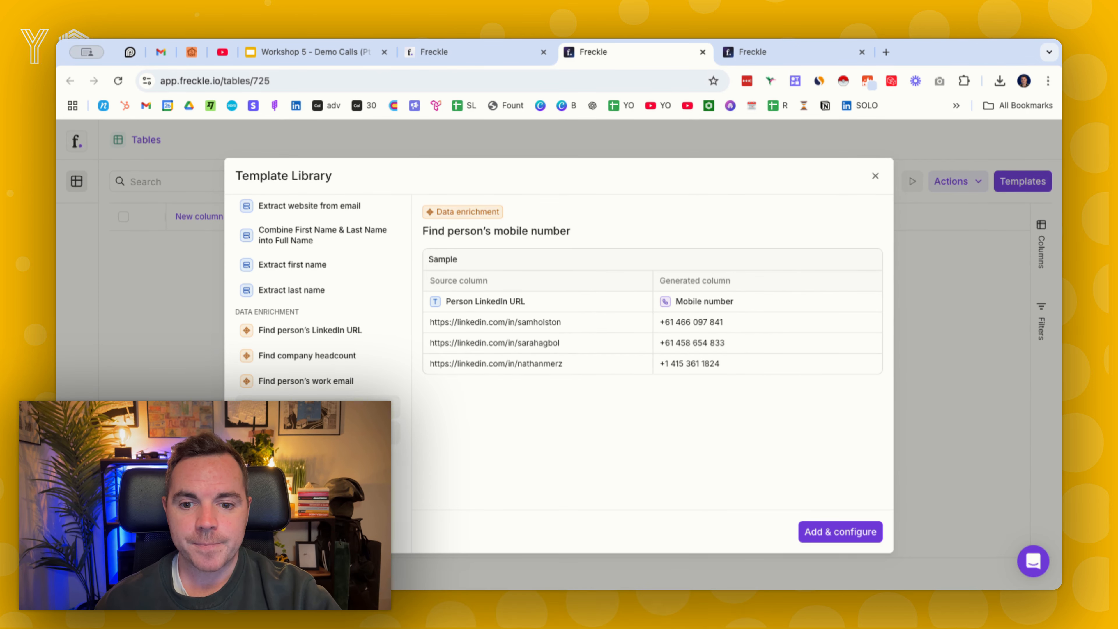
click(361, 432)
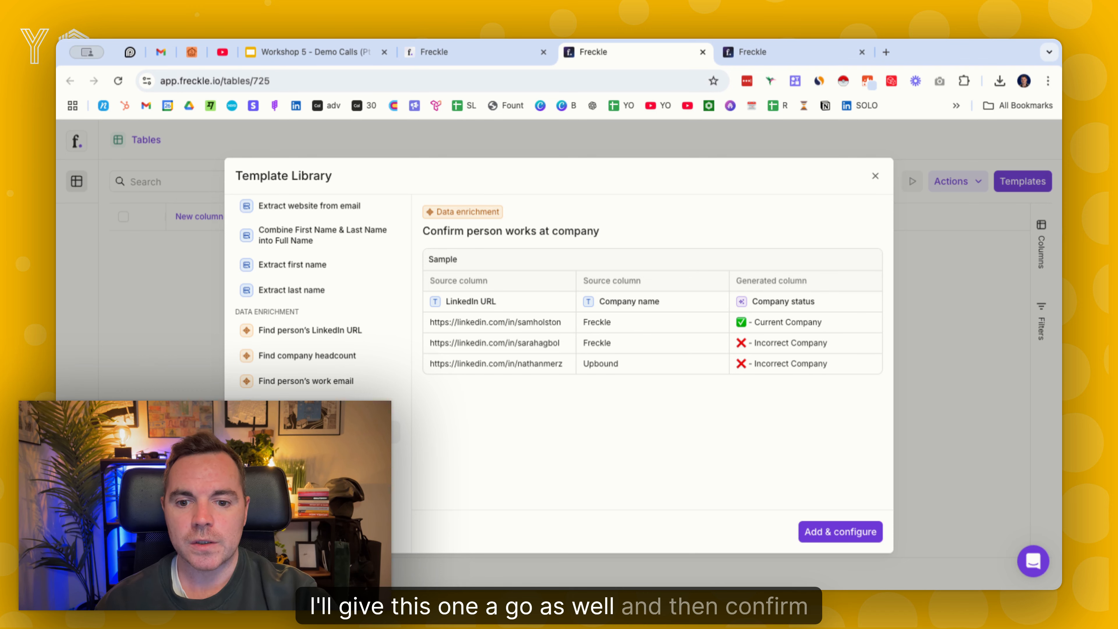
click(326, 462)
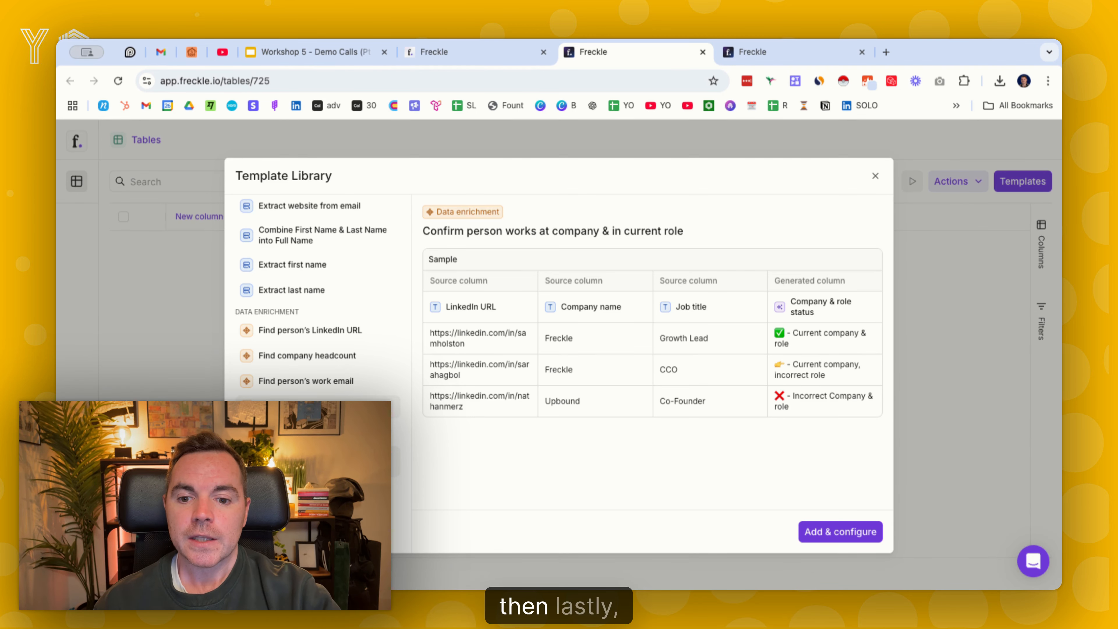
Examine the research template samples for creating a company summary and finding a company's website
click(318, 506)
click(318, 462)
click(317, 505)
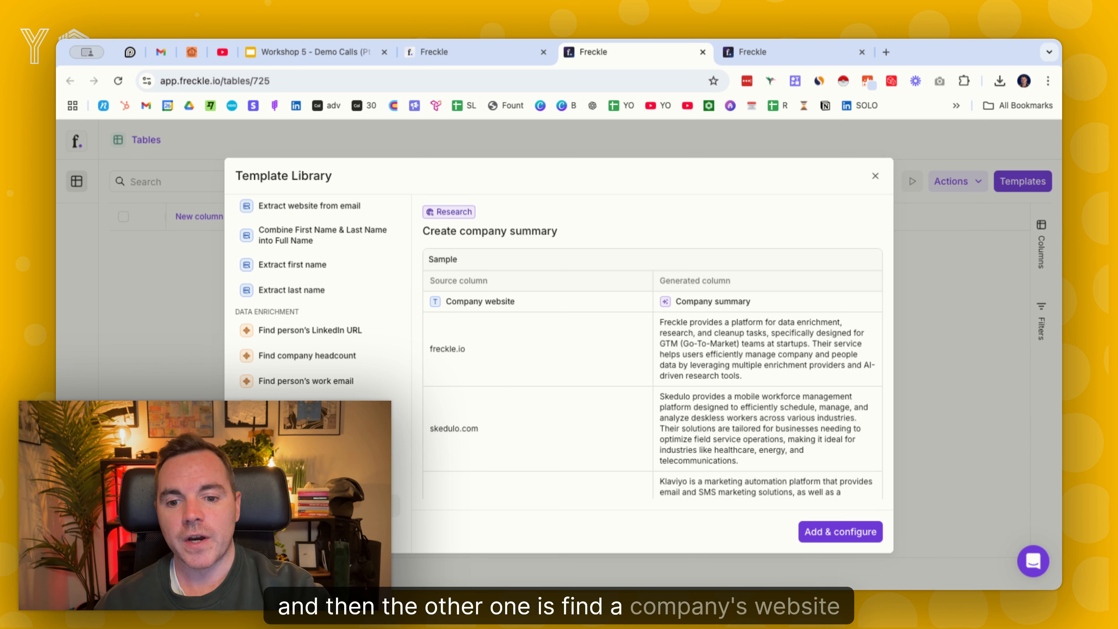
click(352, 531)
click(352, 506)
click(352, 531)
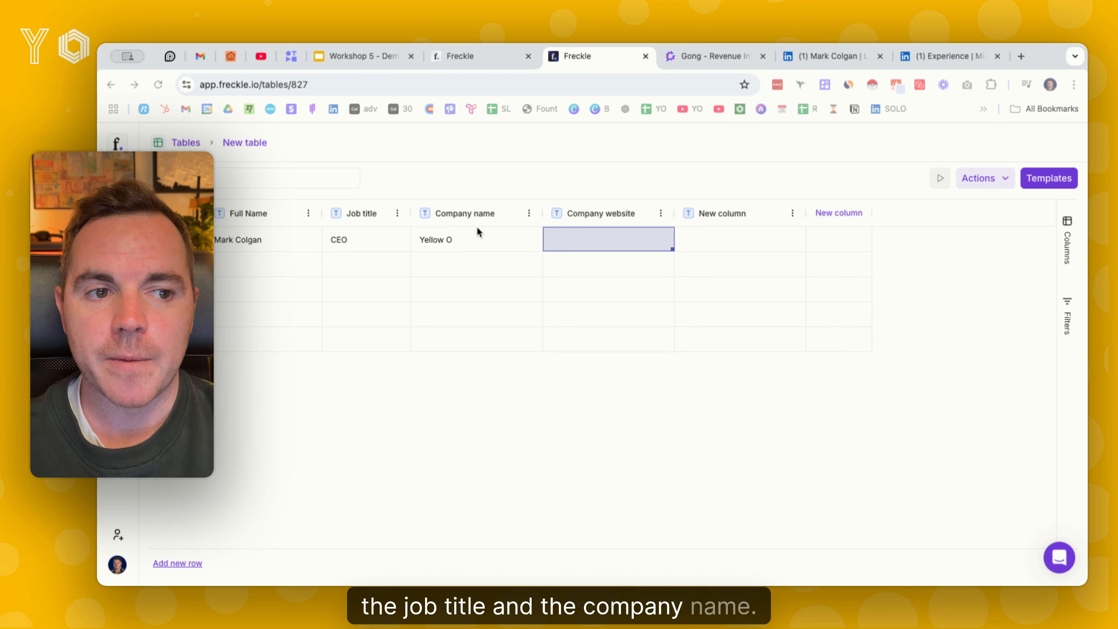
Add the Find person's LinkedIn URL enrichment template to the table for configuration
click(1059, 180)
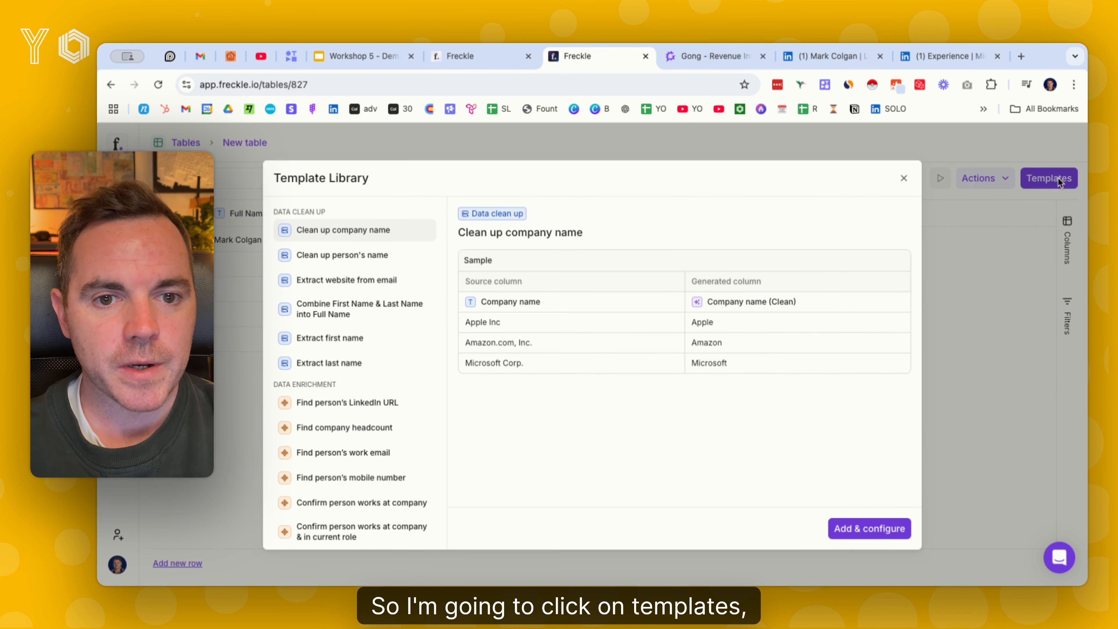
click(394, 408)
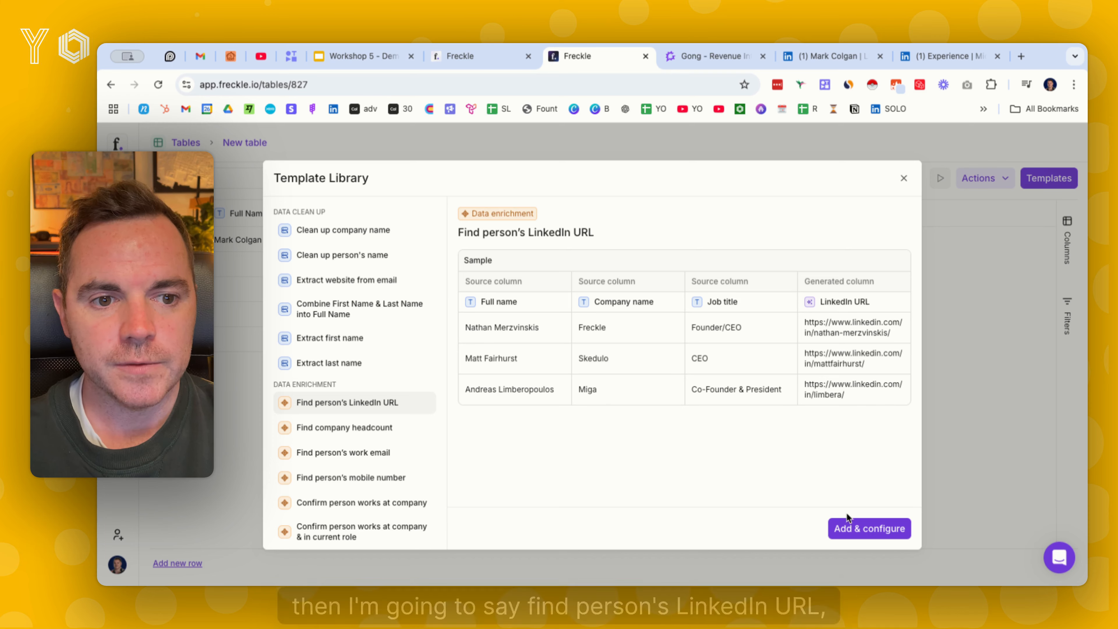
click(854, 528)
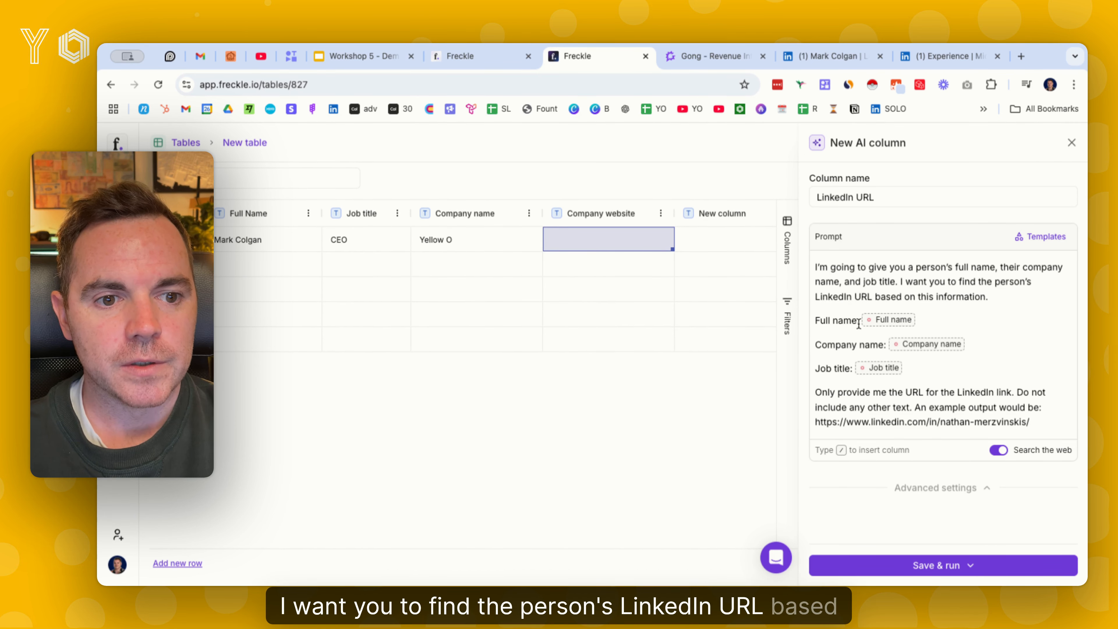
Map the prompt's full name, company name and job title to the matching columns, and save and run it on the first row
click(883, 324)
click(878, 340)
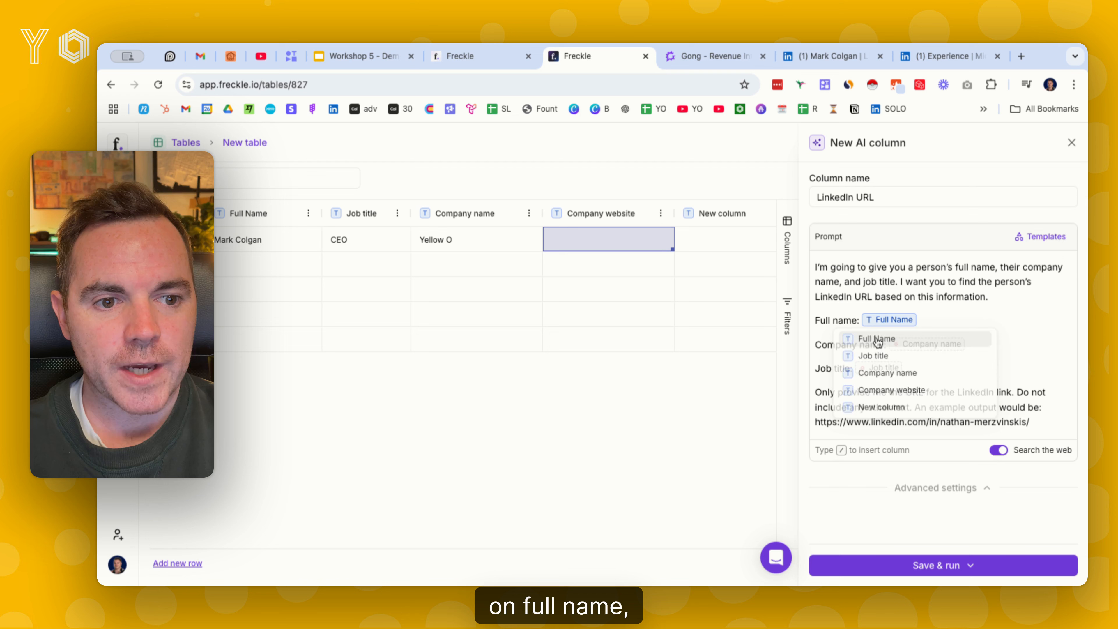
click(936, 348)
click(914, 397)
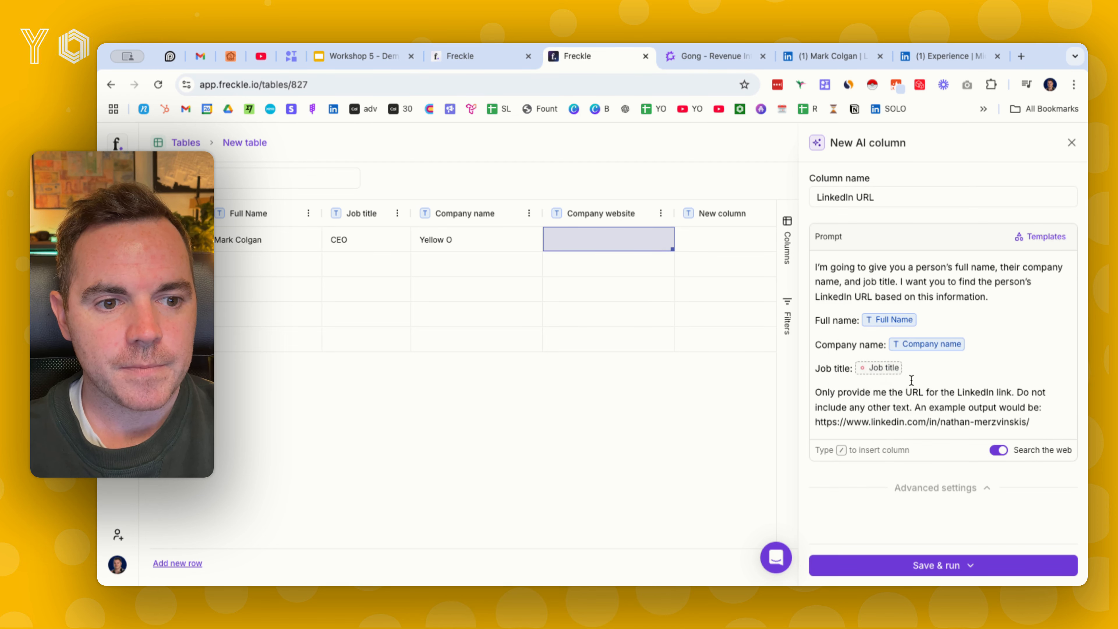
click(876, 374)
click(880, 405)
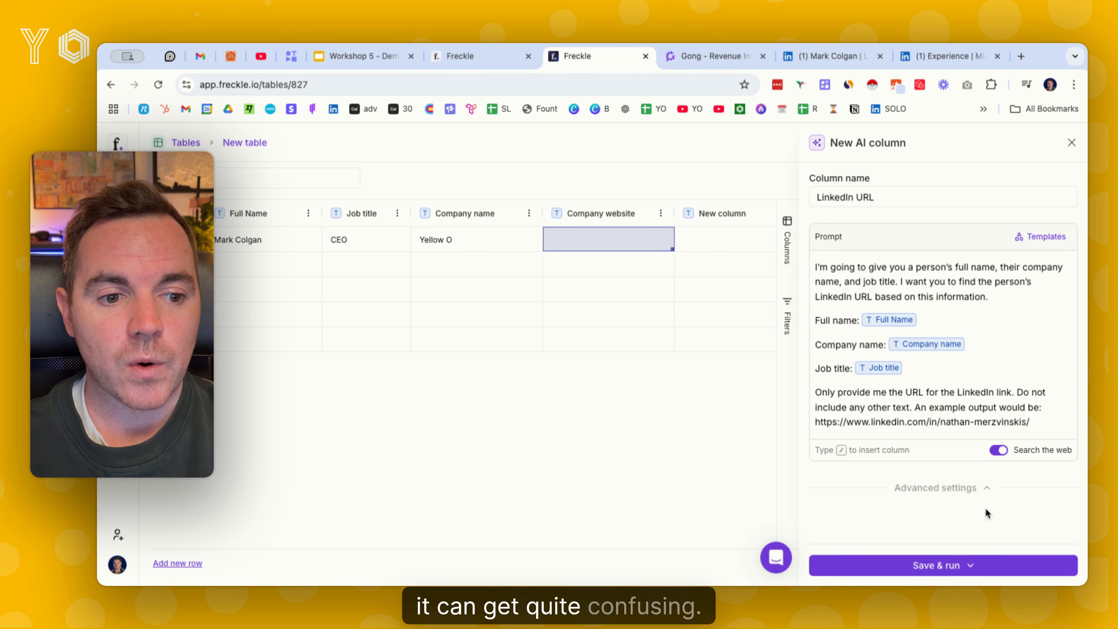
click(962, 566)
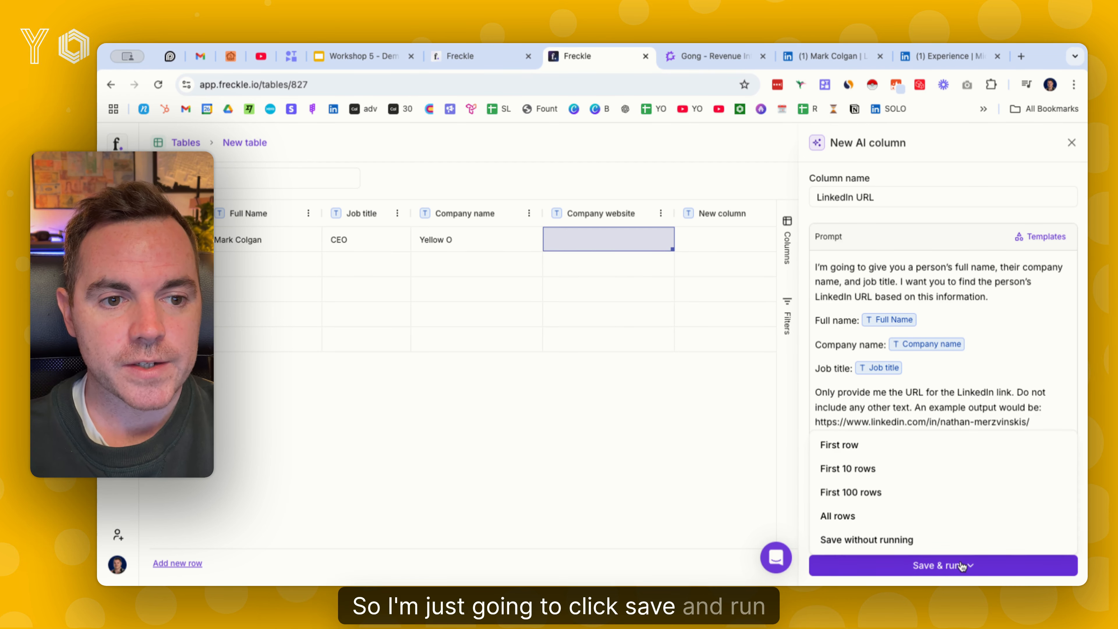
click(864, 446)
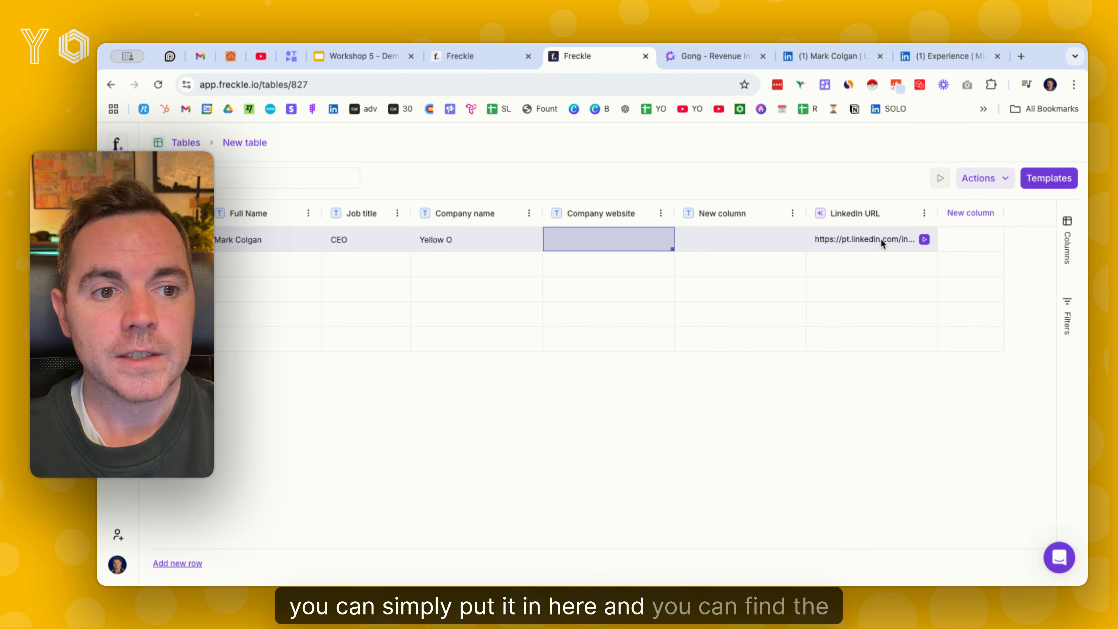
Open the details of the first row's LinkedIn URL cell and create a column from its result
click(862, 239)
click(871, 239)
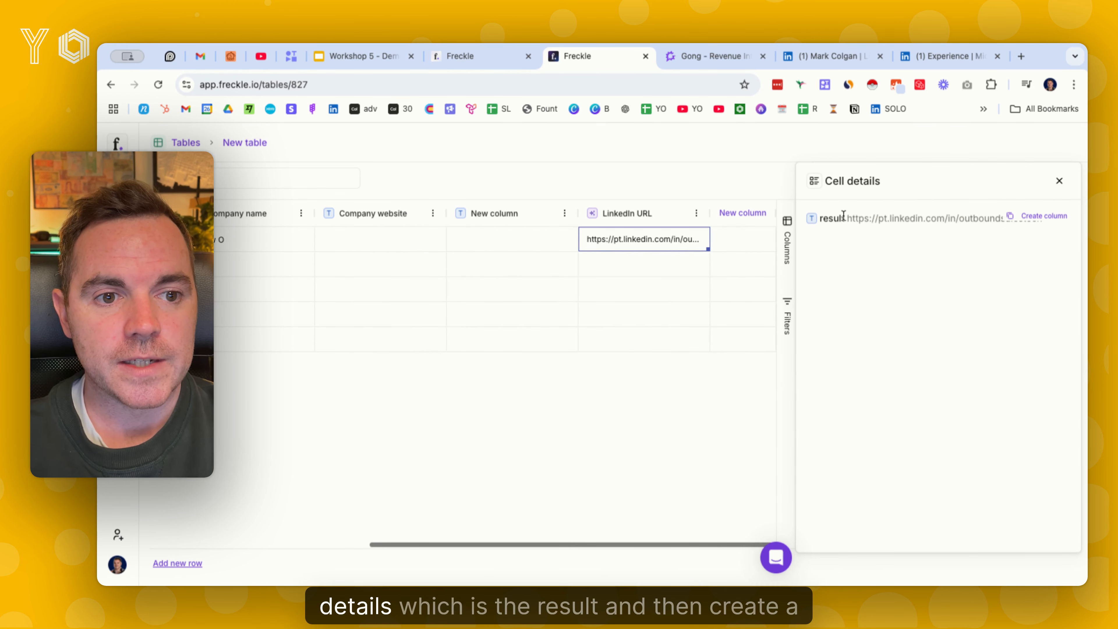
click(1026, 216)
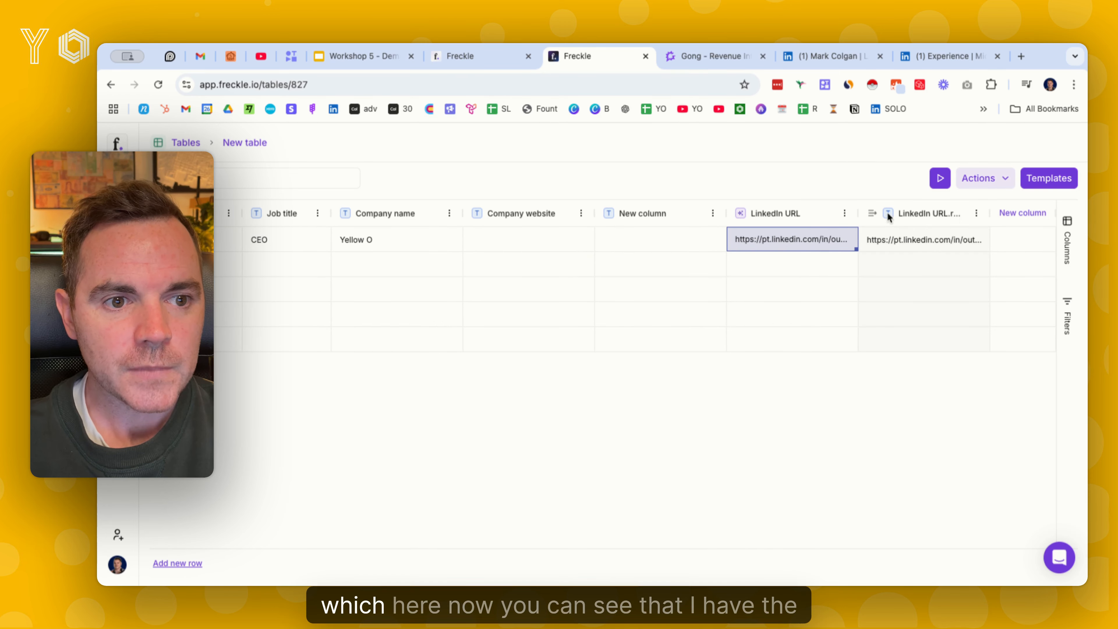
Open the profile link from the first row's LinkedIn URL result cell to check it, and return to the Freckle table
click(976, 213)
click(967, 291)
click(923, 241)
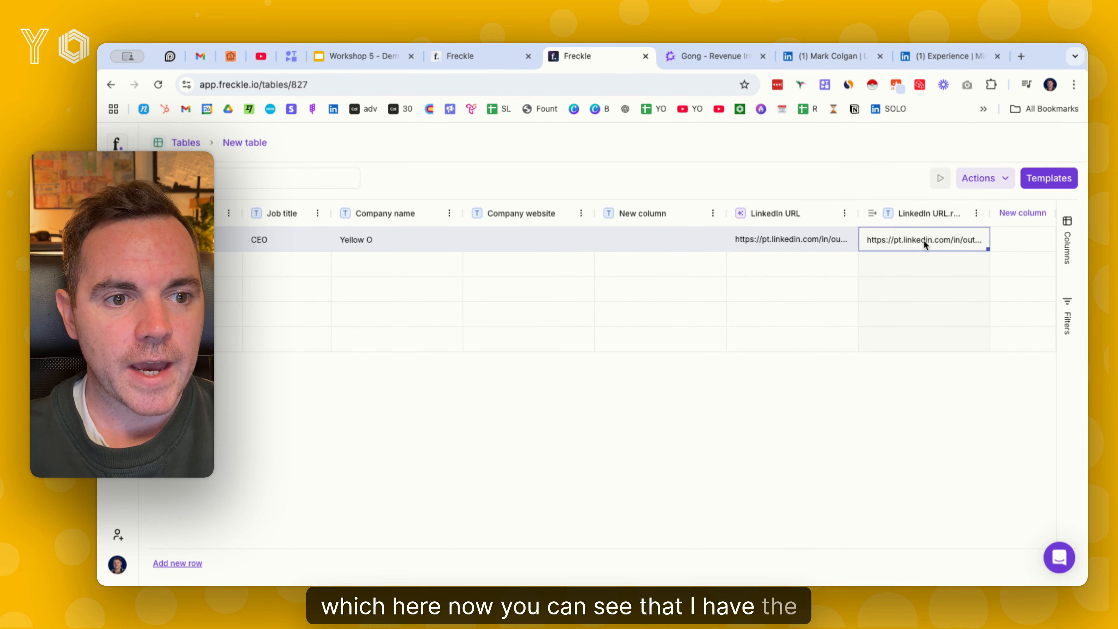
double_click(923, 240)
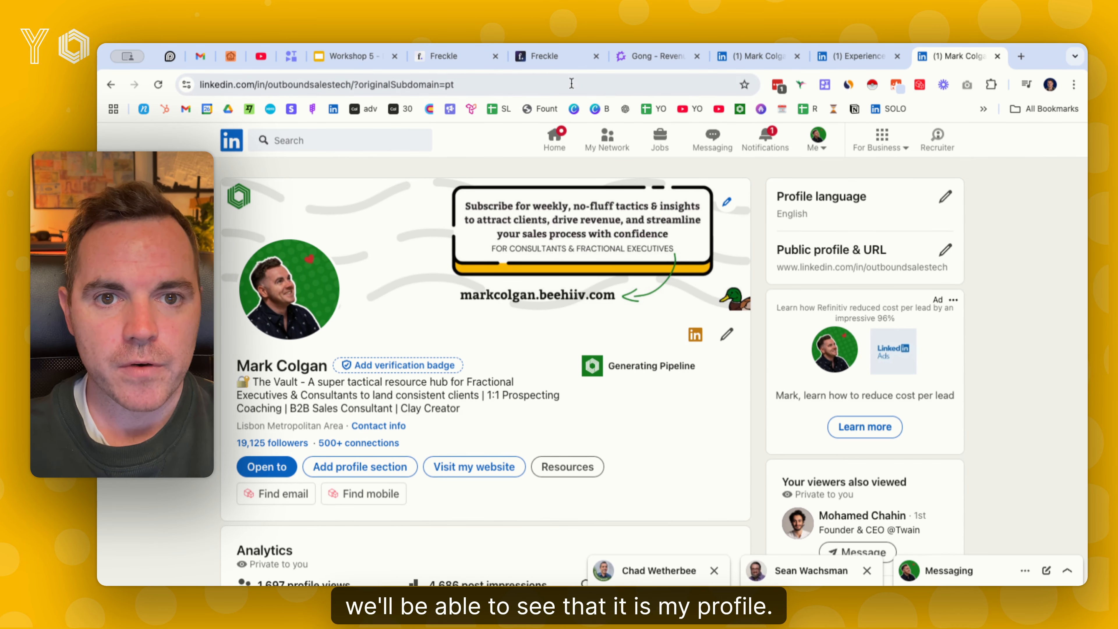
click(447, 58)
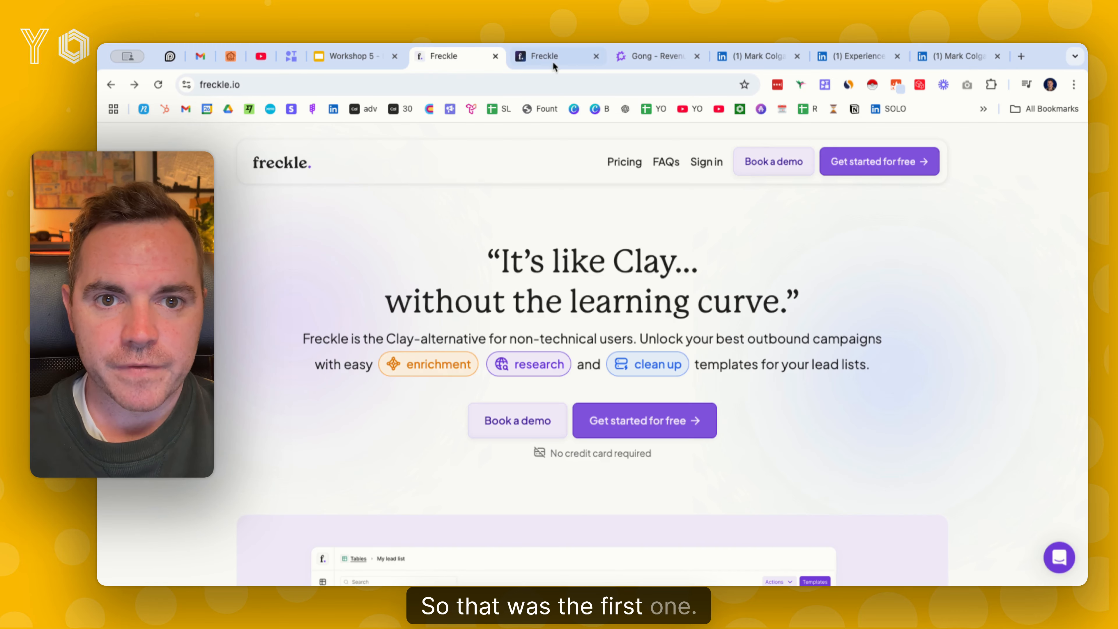
click(553, 61)
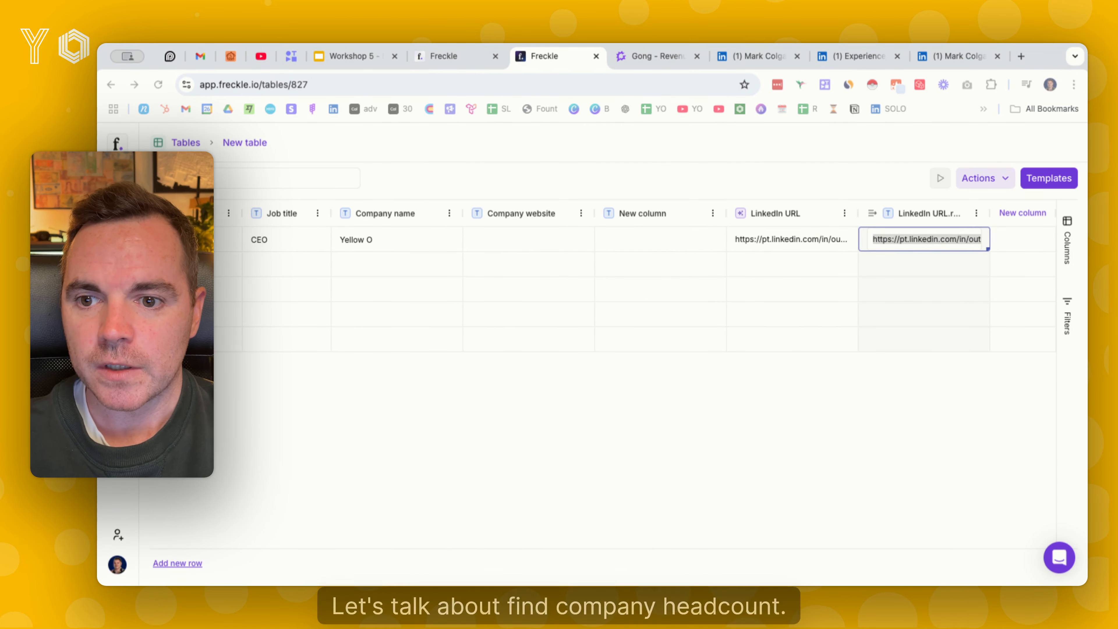
Enter gong.io as the company website in the table's second row
click(542, 260)
click(532, 266)
click(533, 268)
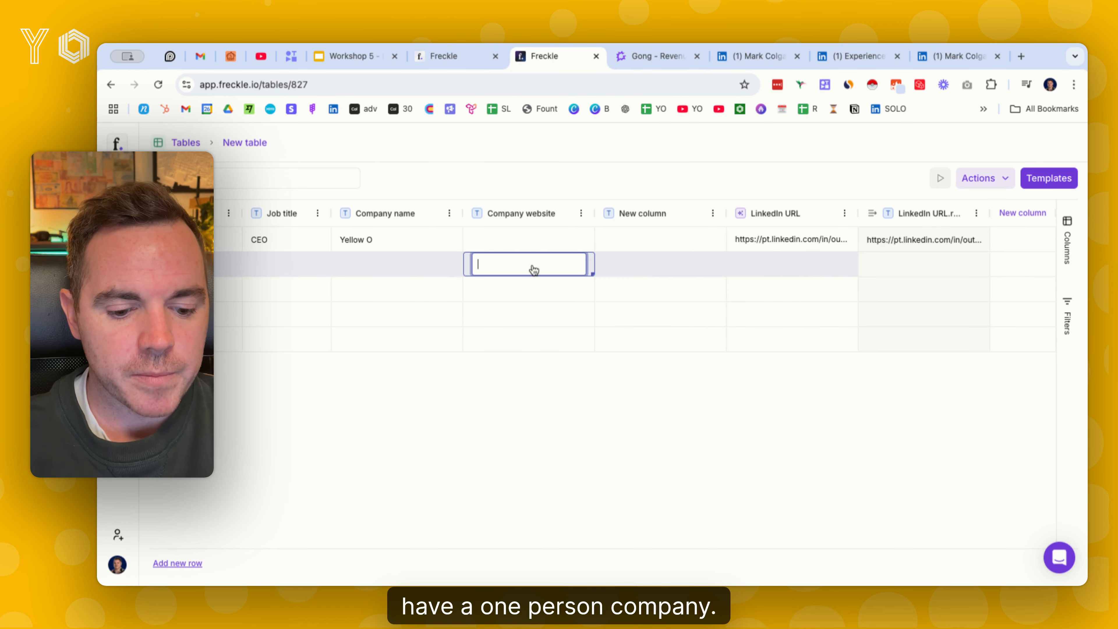
text(gong.io)
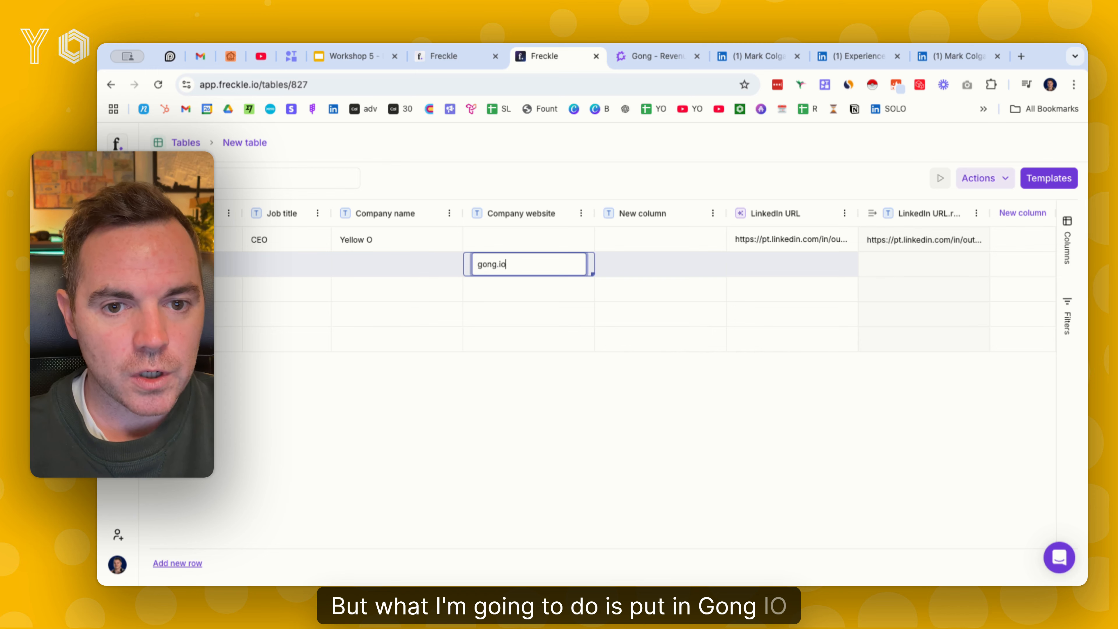
key(Return)
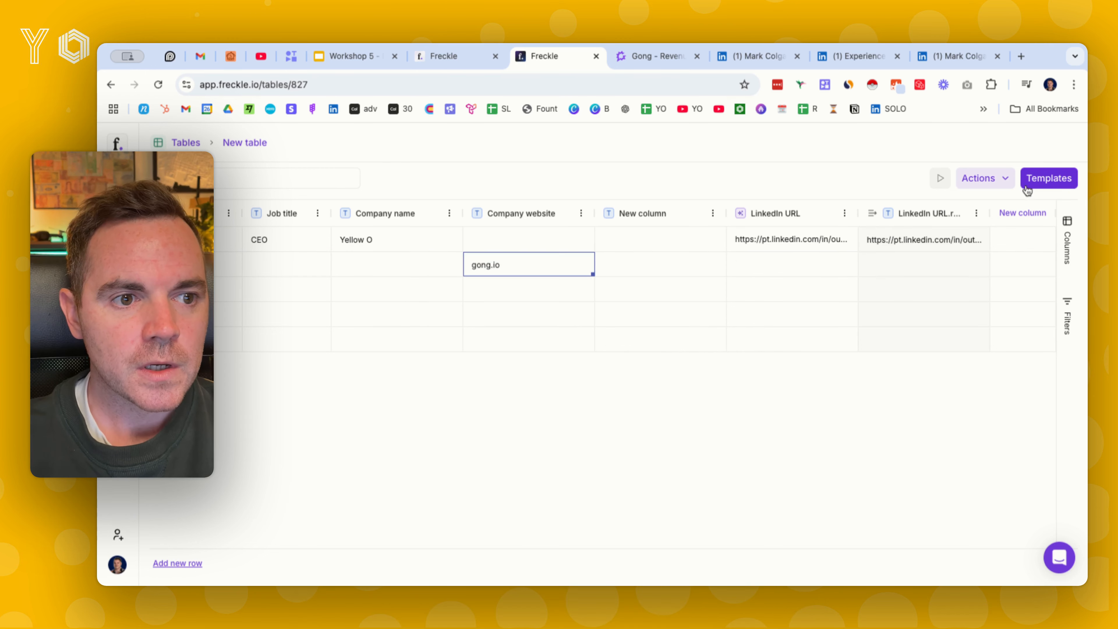
Add the Find company headcount template with Company website as its source column, and save and run it on the first row
click(1028, 189)
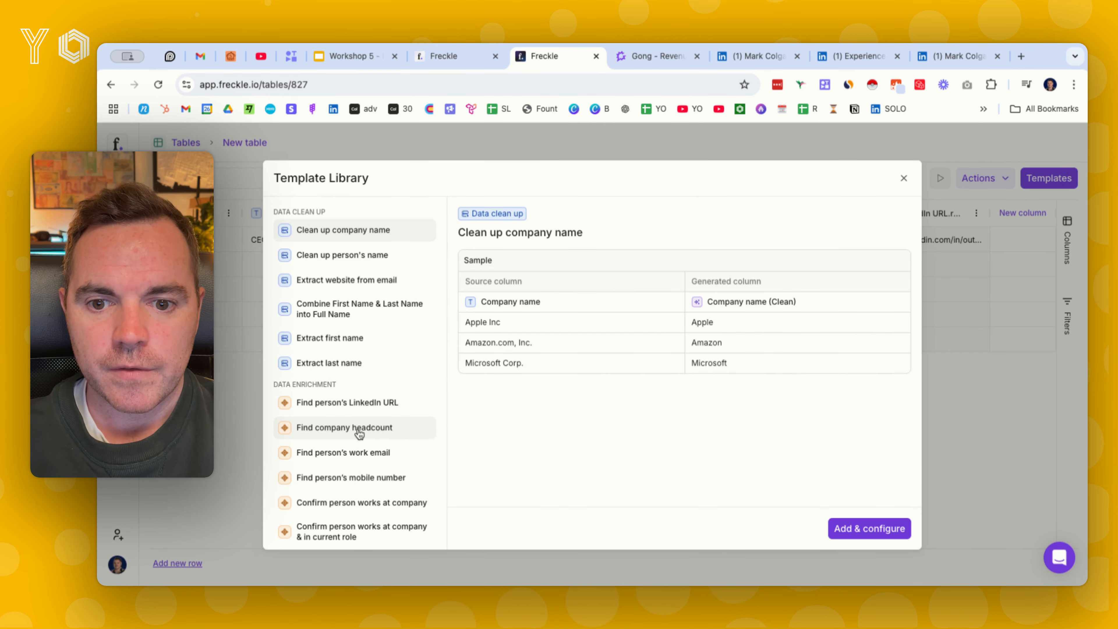
click(359, 433)
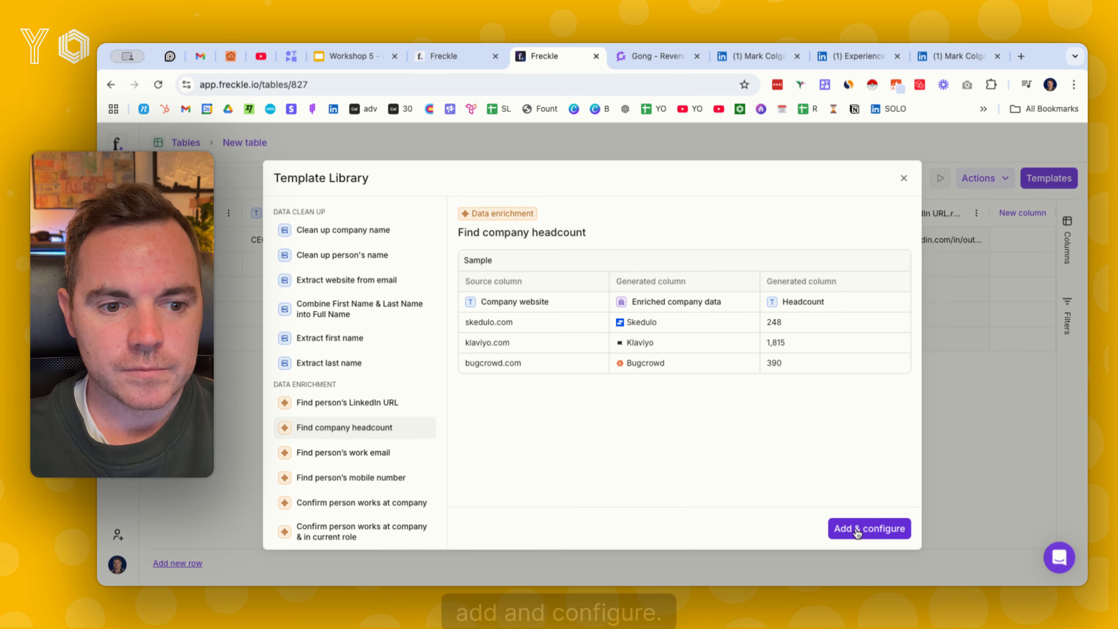
click(870, 528)
click(850, 270)
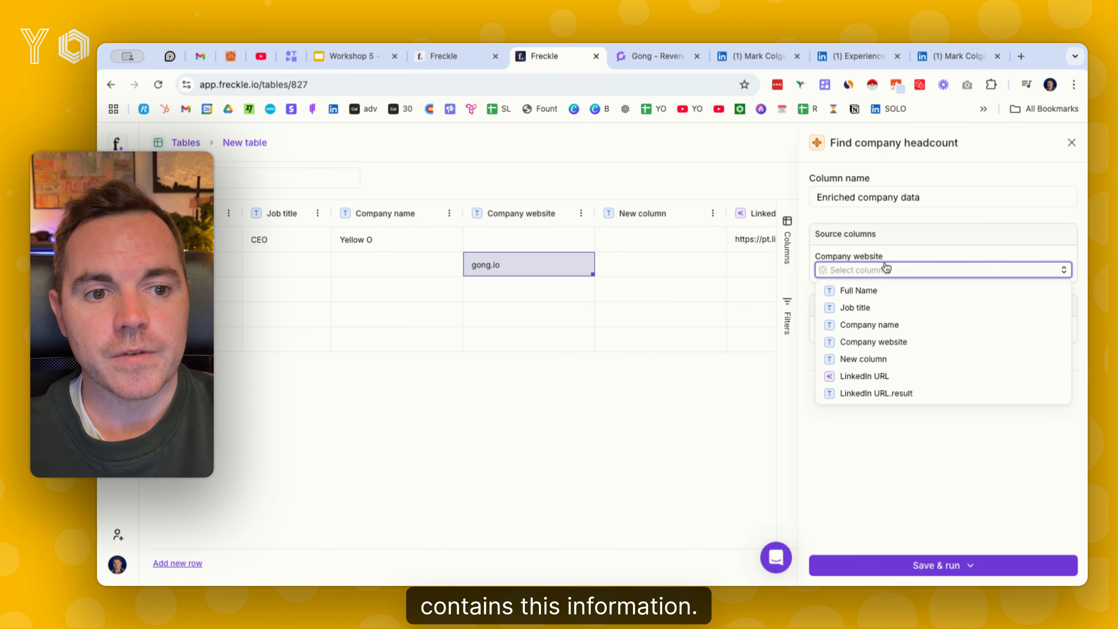
click(894, 345)
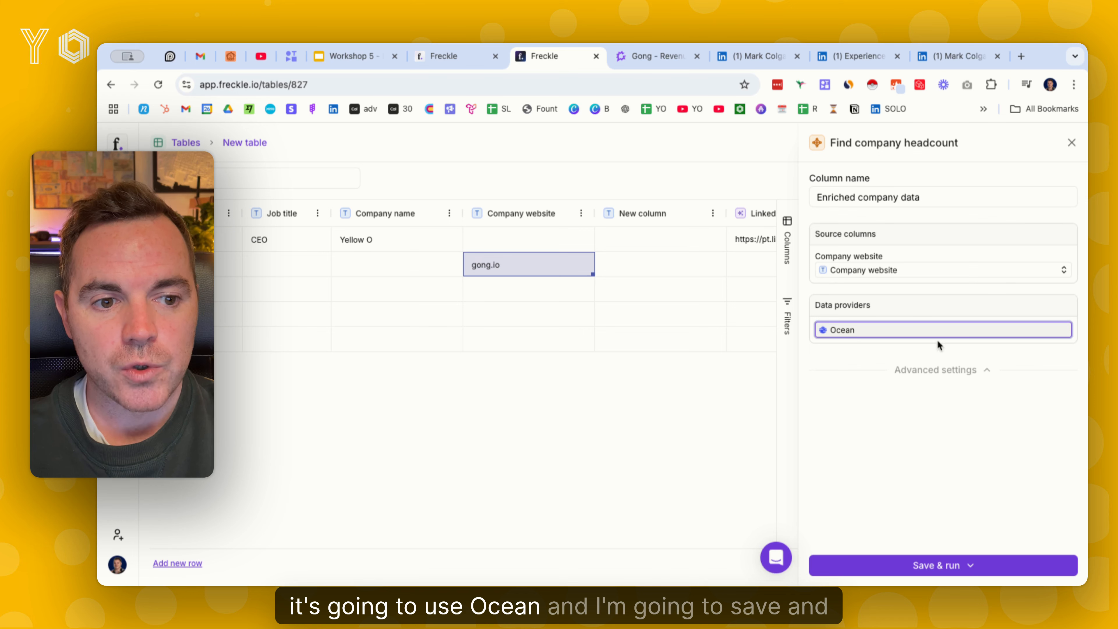
click(943, 558)
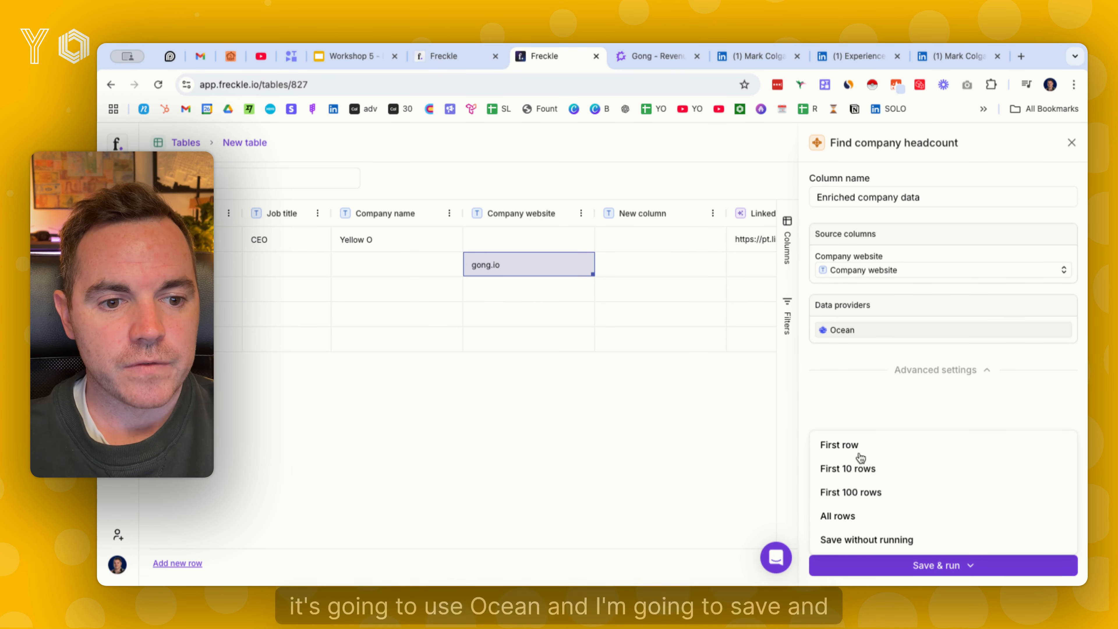
click(862, 442)
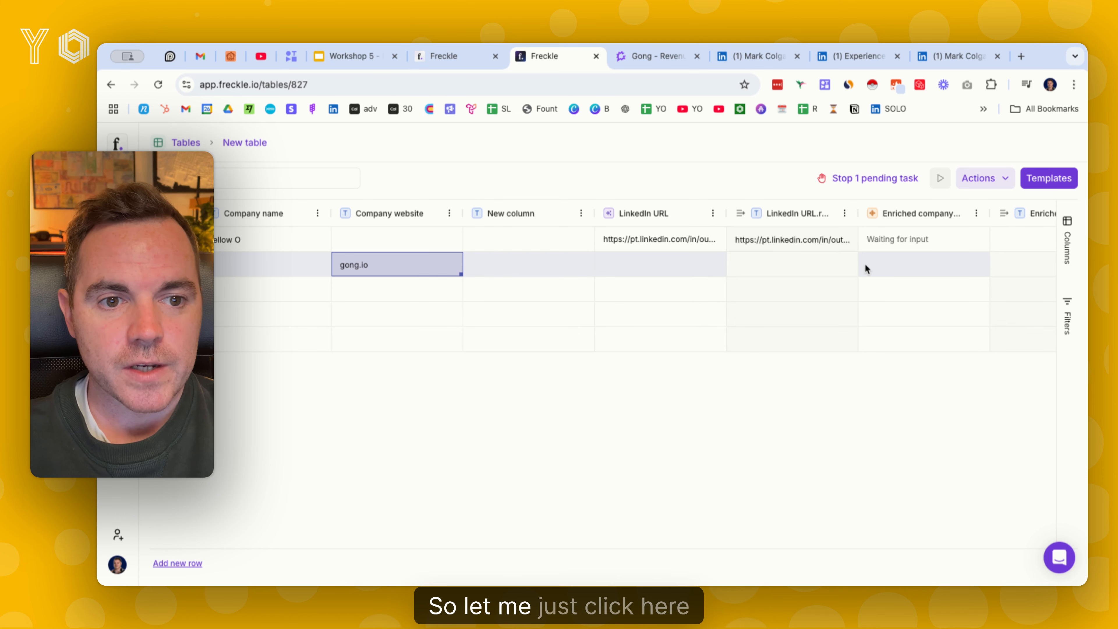
Run the company enrichment on the gong.io row, and enter yellowo.co.uk as the first row's company website
click(977, 266)
click(504, 243)
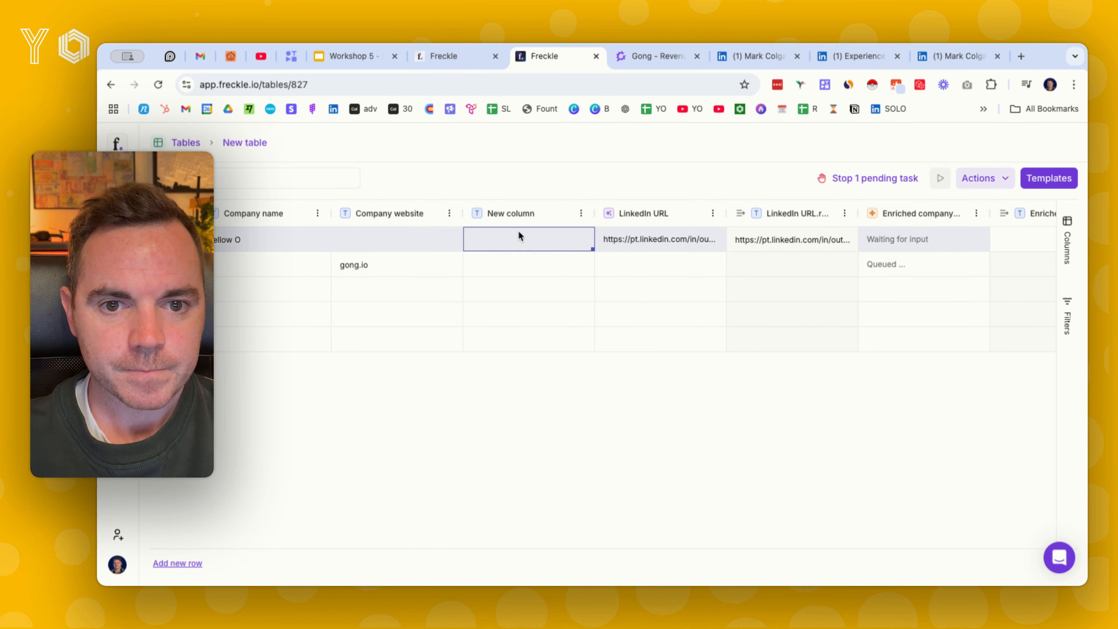
click(373, 247)
double_click(386, 245)
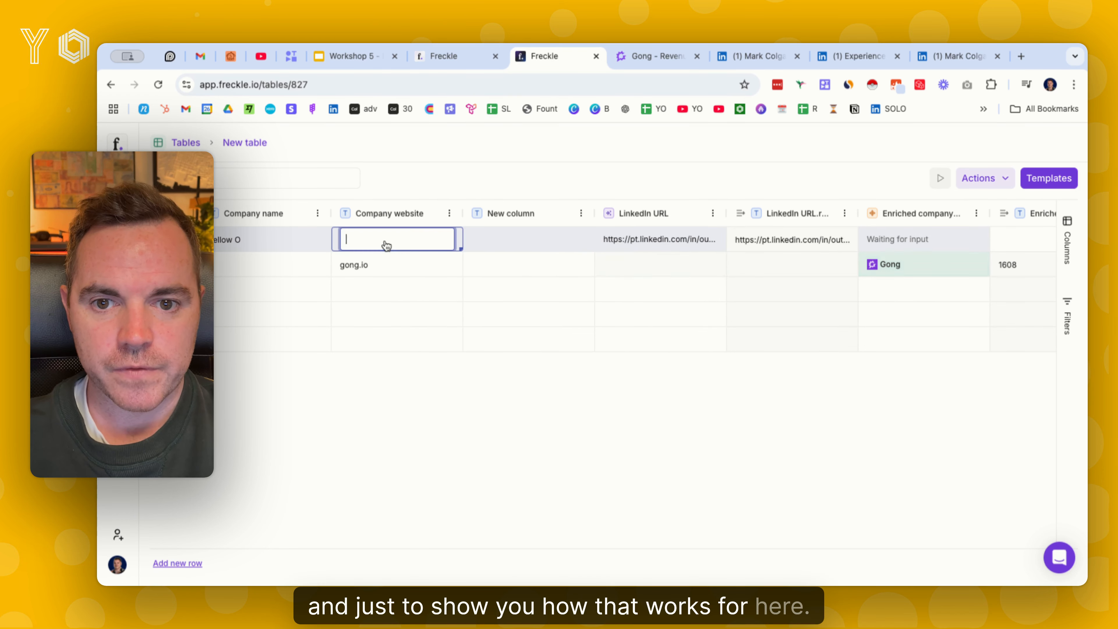
text(ye)
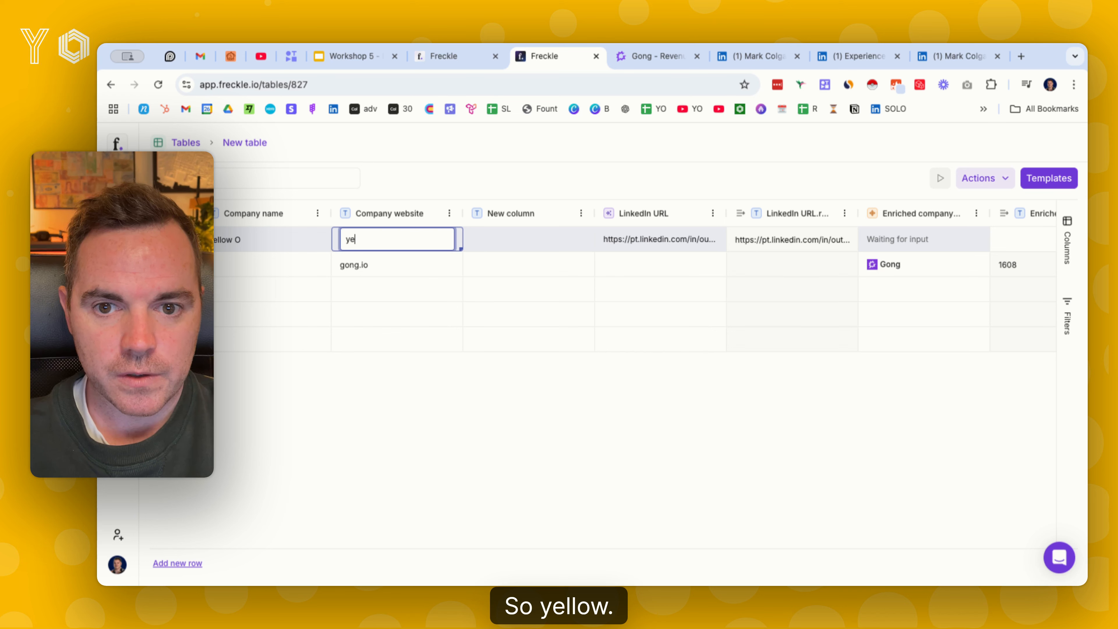
text(ll)
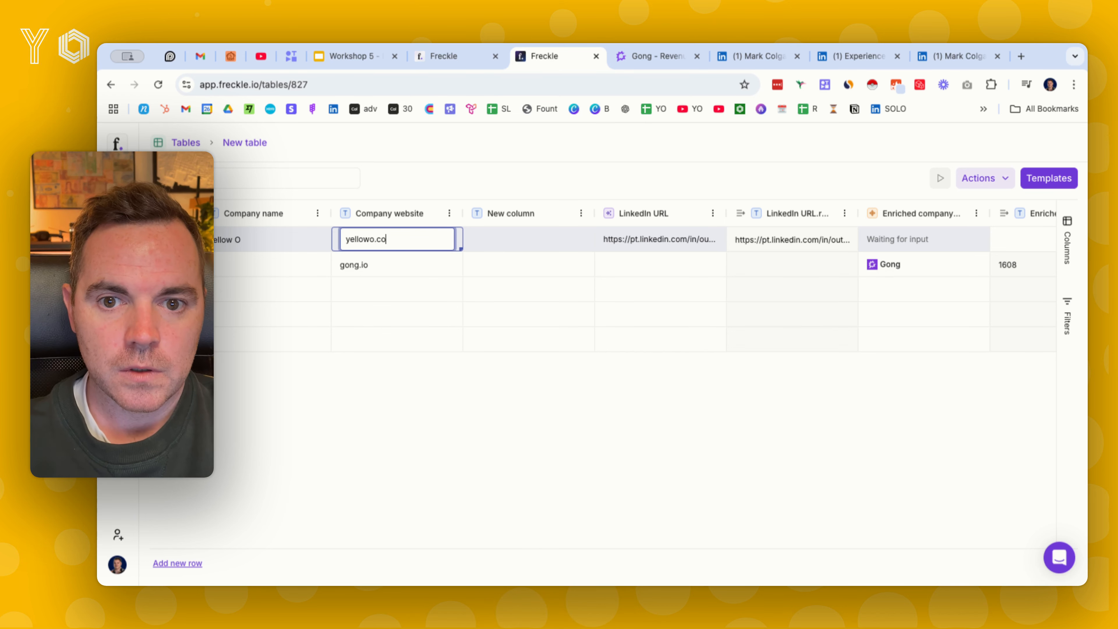
text(owo.co.uk)
key(Return)
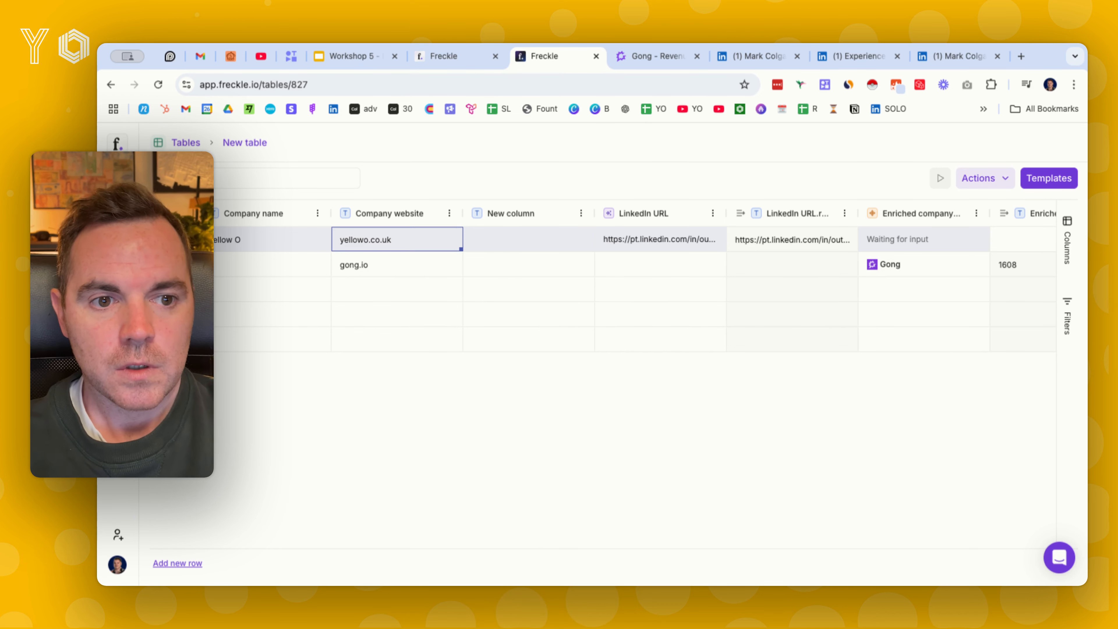
Check the enriched company and headcount for the gong.io row, and the first row's full name and company website
click(924, 273)
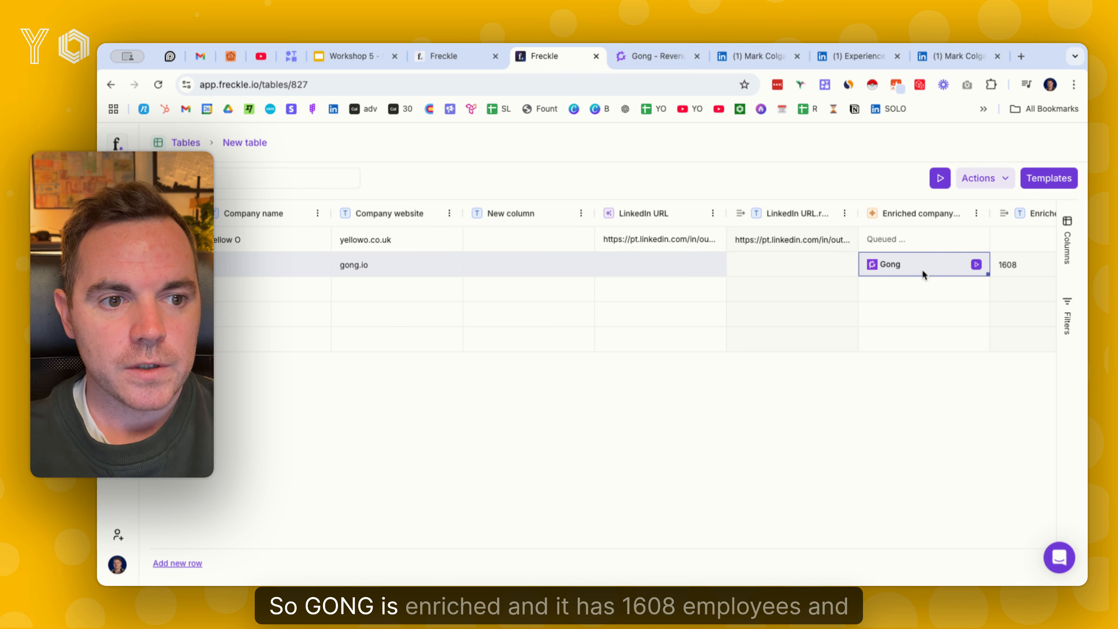
scroll(977, 265, right, 3)
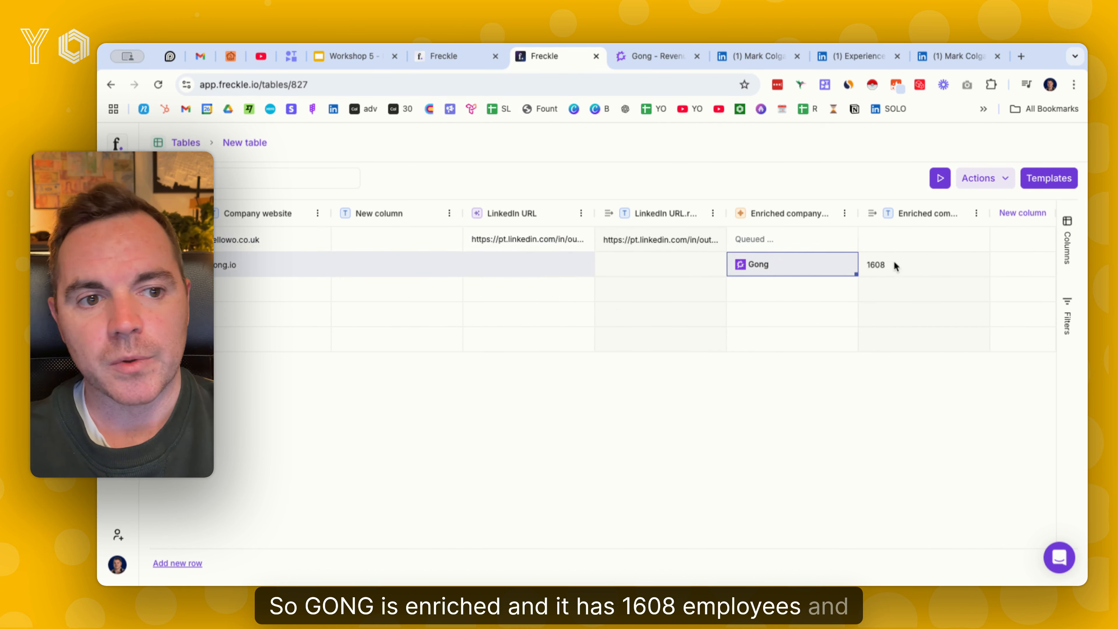
mouse_move(845, 241)
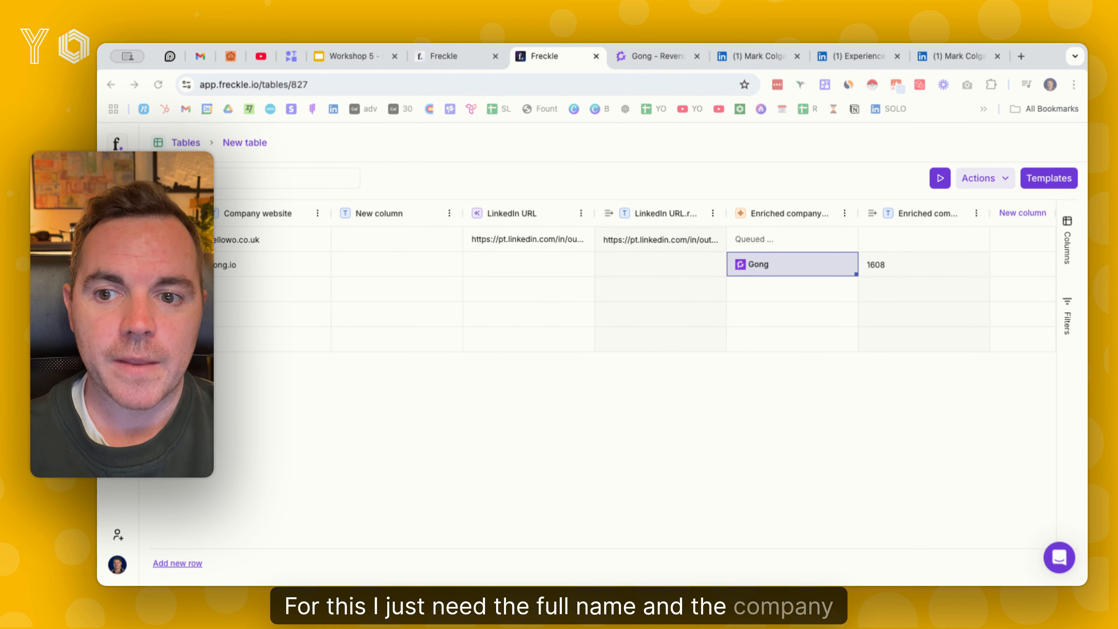
scroll(469, 245, left, 10)
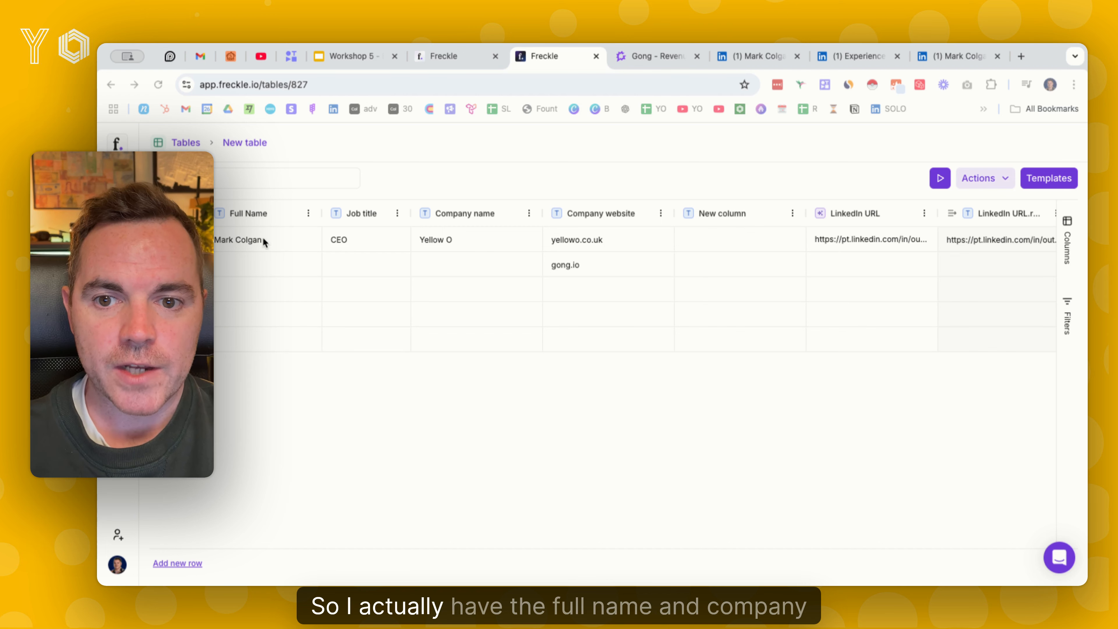
click(573, 239)
scroll(572, 238, right, 10)
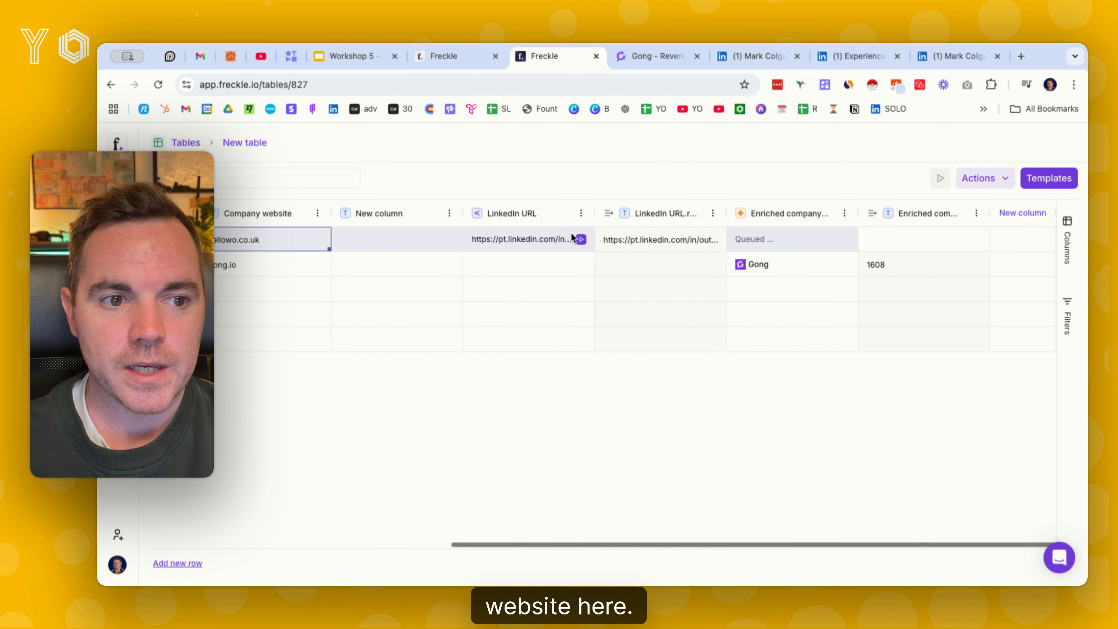
Add the Find person's work email template and map its full name and company website to the Full Name and Company website columns
click(1049, 180)
click(414, 452)
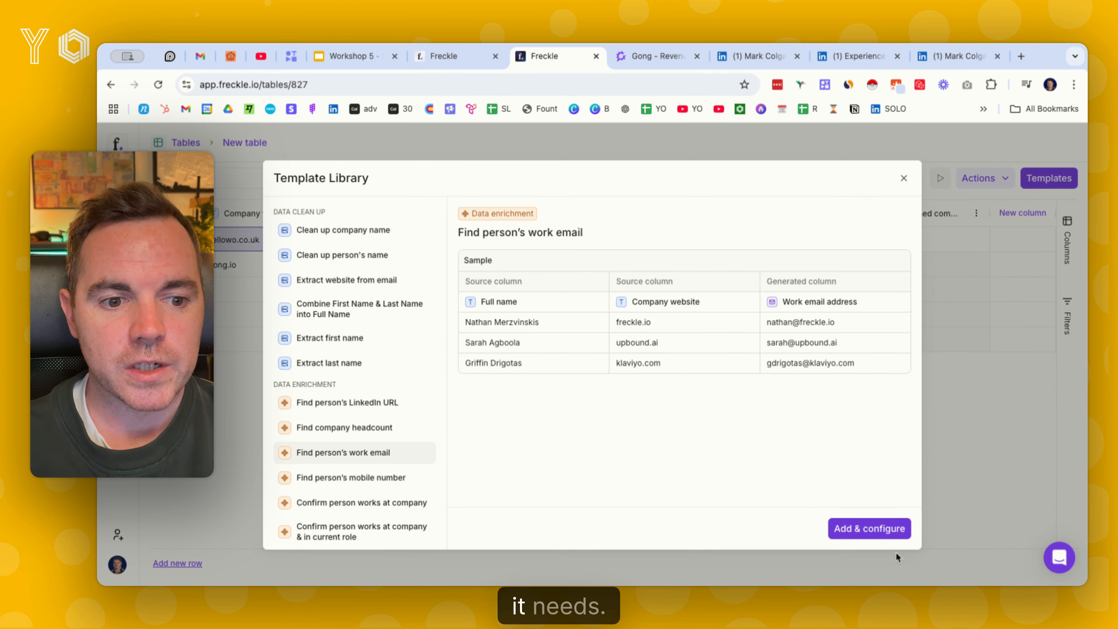
click(870, 529)
click(860, 270)
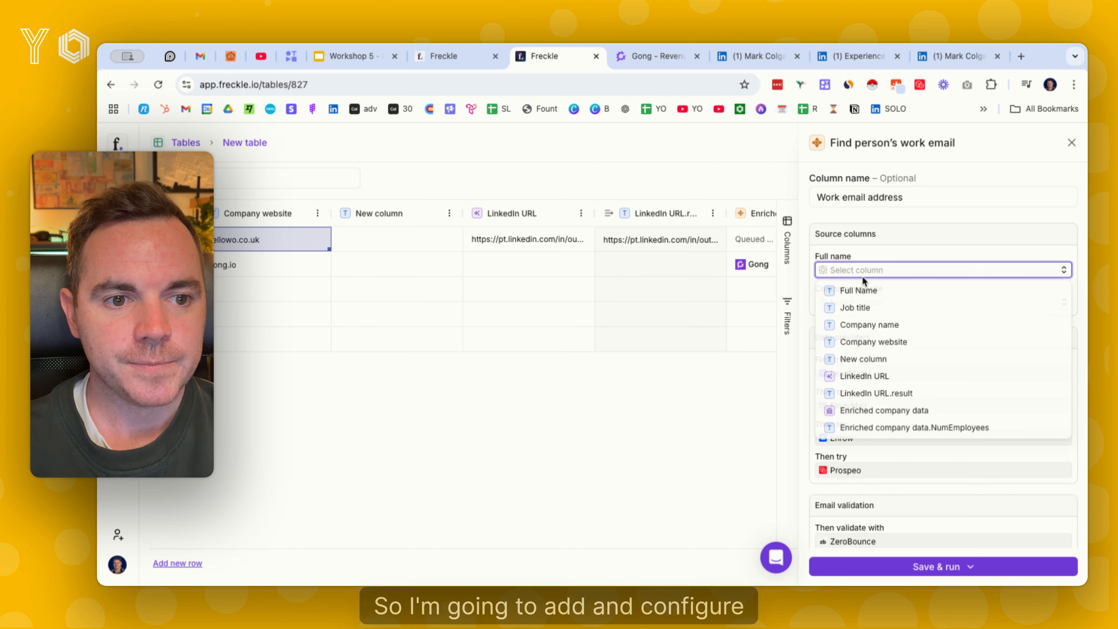
click(842, 290)
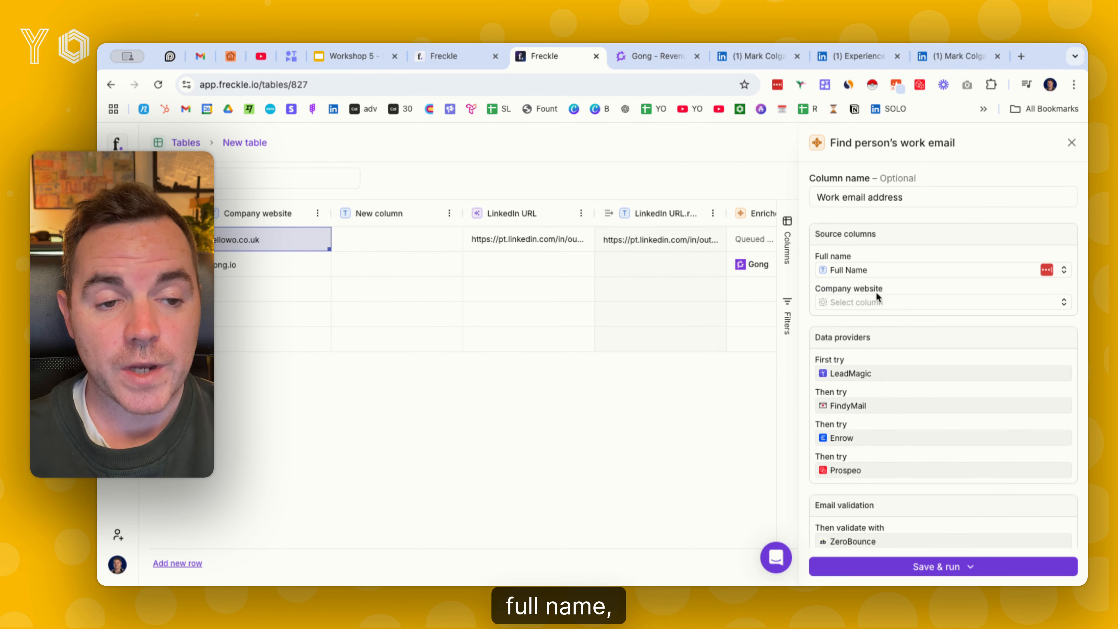
click(841, 303)
click(884, 373)
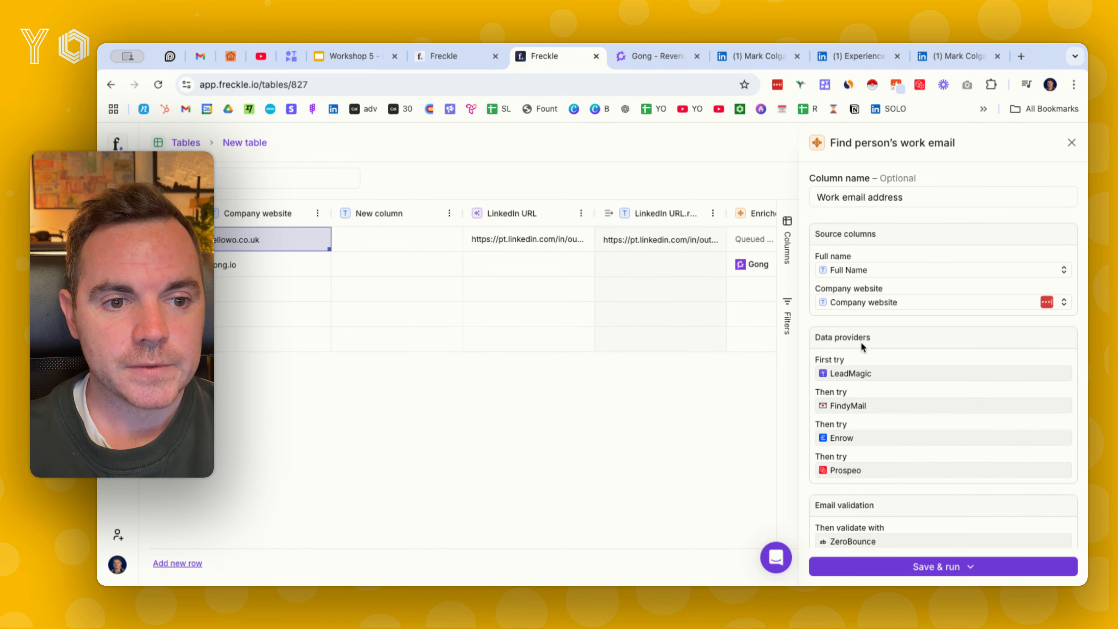
Review the sequence of data providers and the email validation service used by the work email template
scroll(843, 346, down, 1)
scroll(844, 346, down, 1)
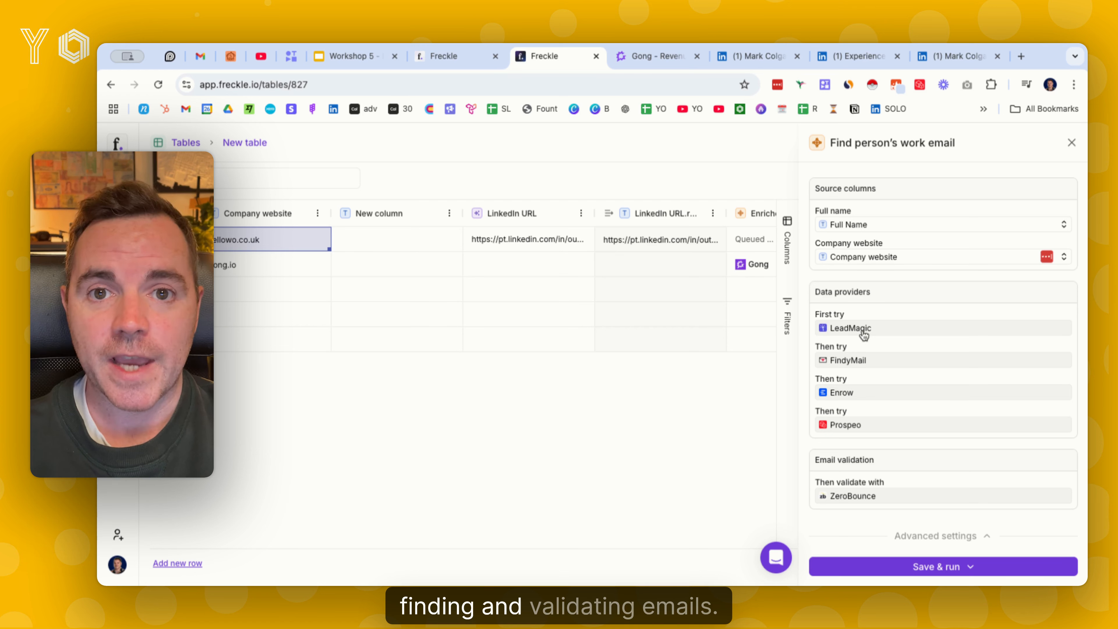
click(875, 364)
click(863, 393)
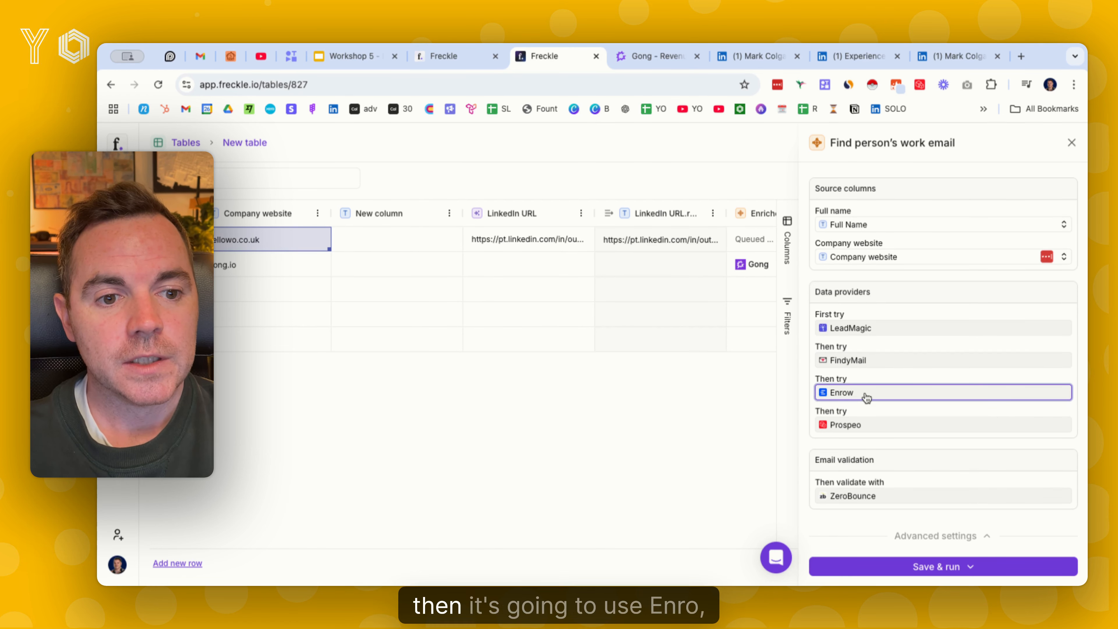
click(880, 426)
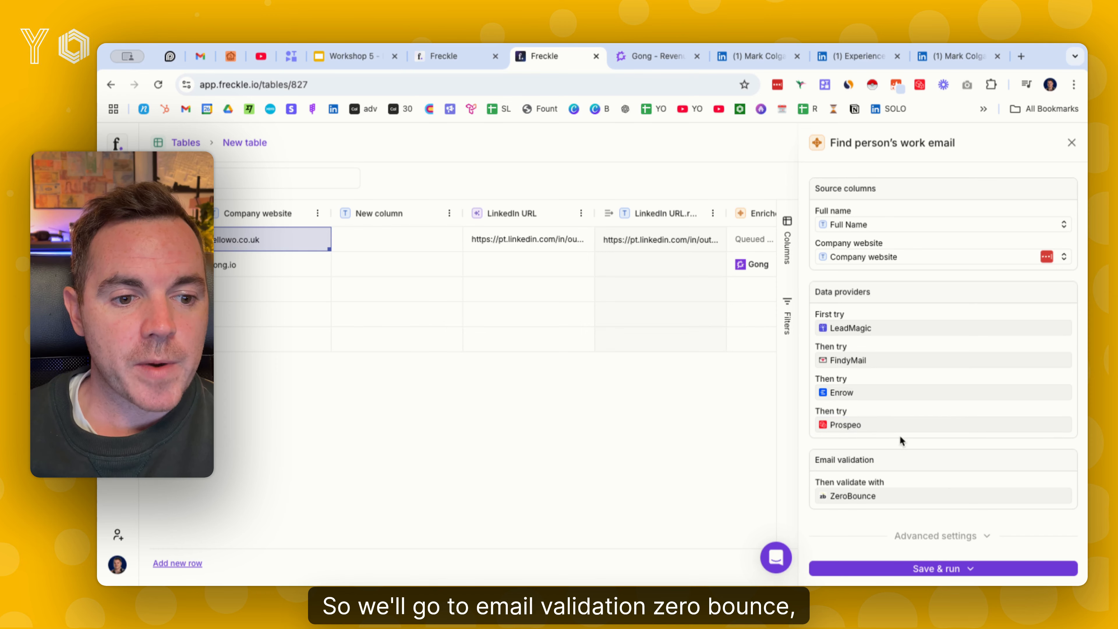
Expand the work email template's advanced settings, and save and run it on all rows
click(942, 536)
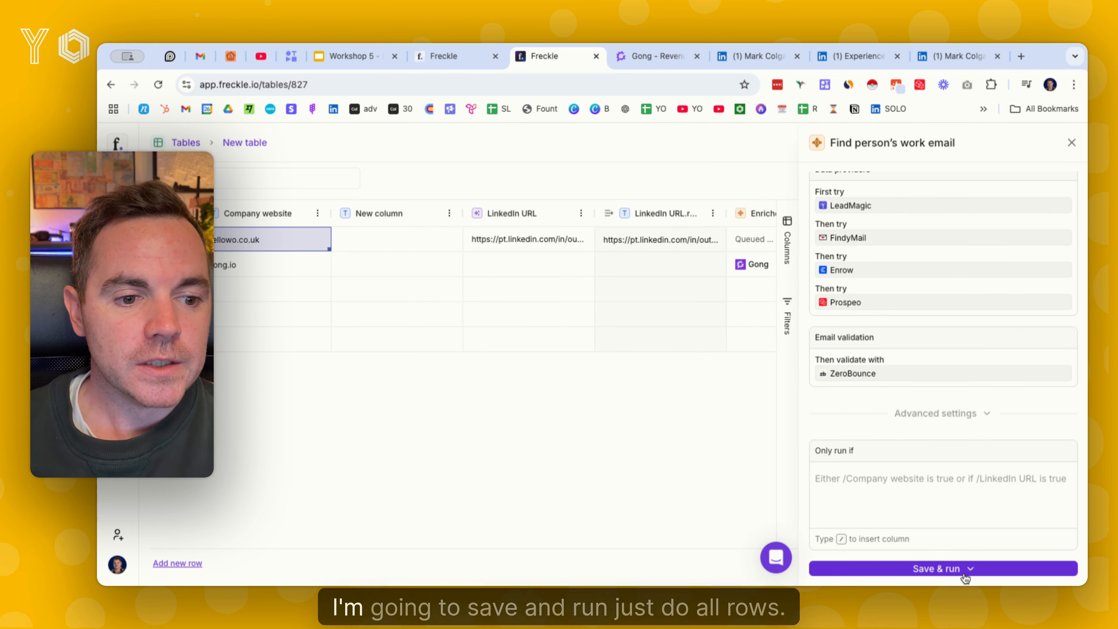
click(947, 568)
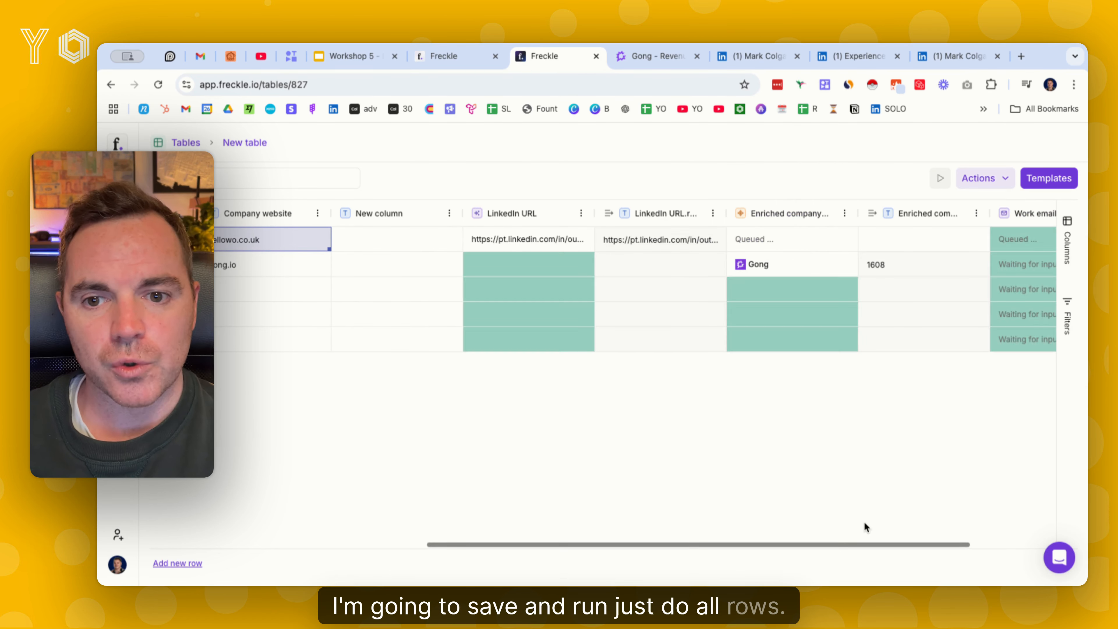
scroll(897, 320, right, 3)
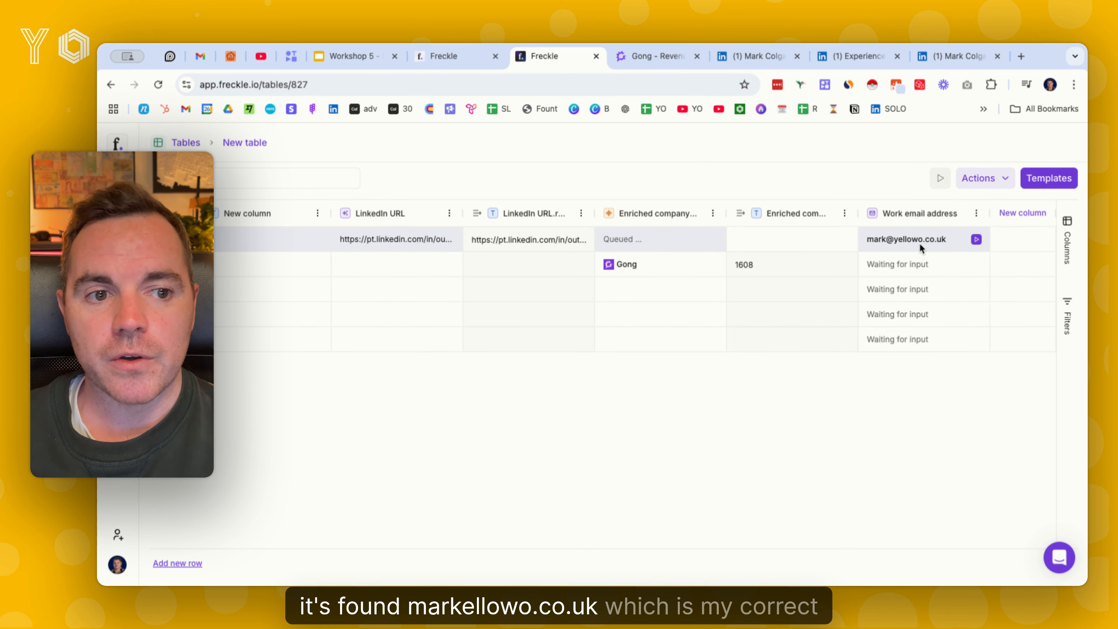
Add the Find person's mobile number template with LinkedIn URL as its source column, and save and run it on the first row
scroll(806, 250, left, 5)
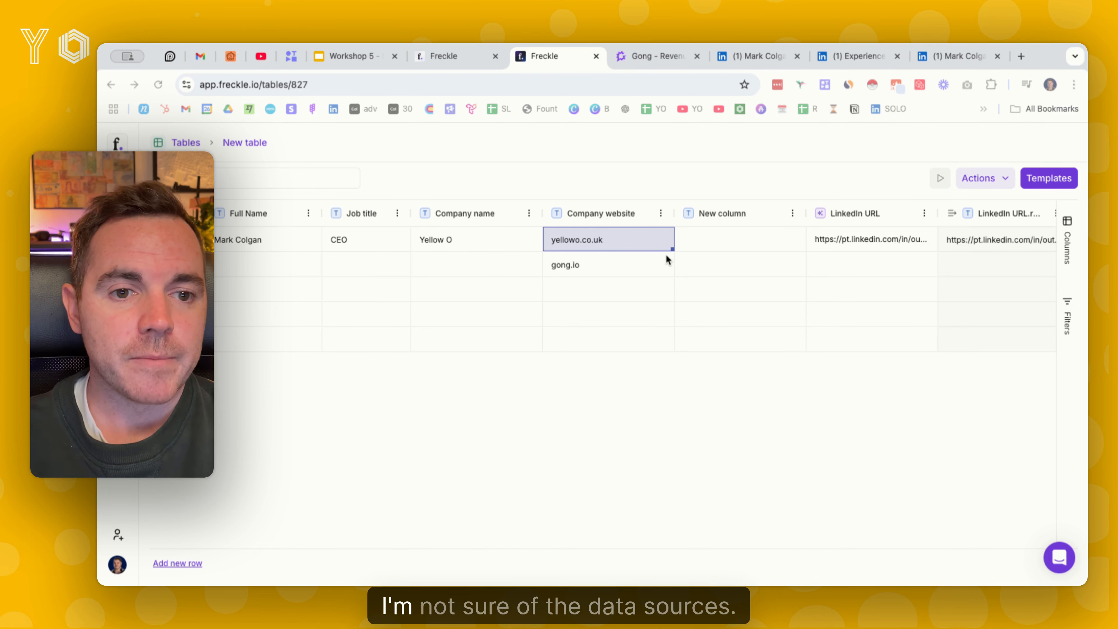
click(1033, 180)
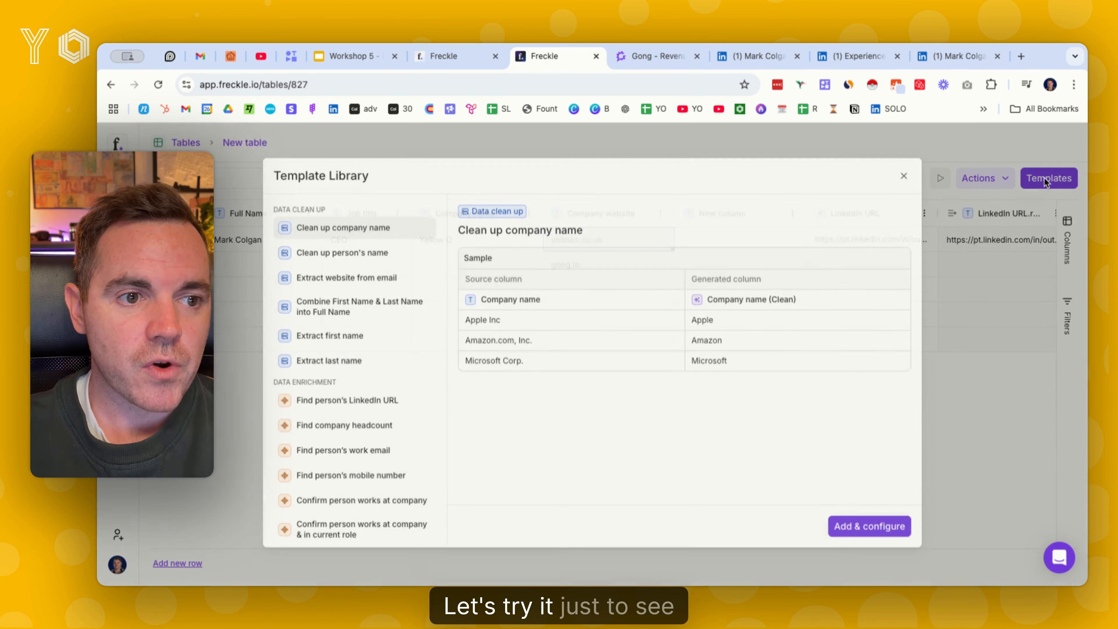
click(372, 477)
click(878, 533)
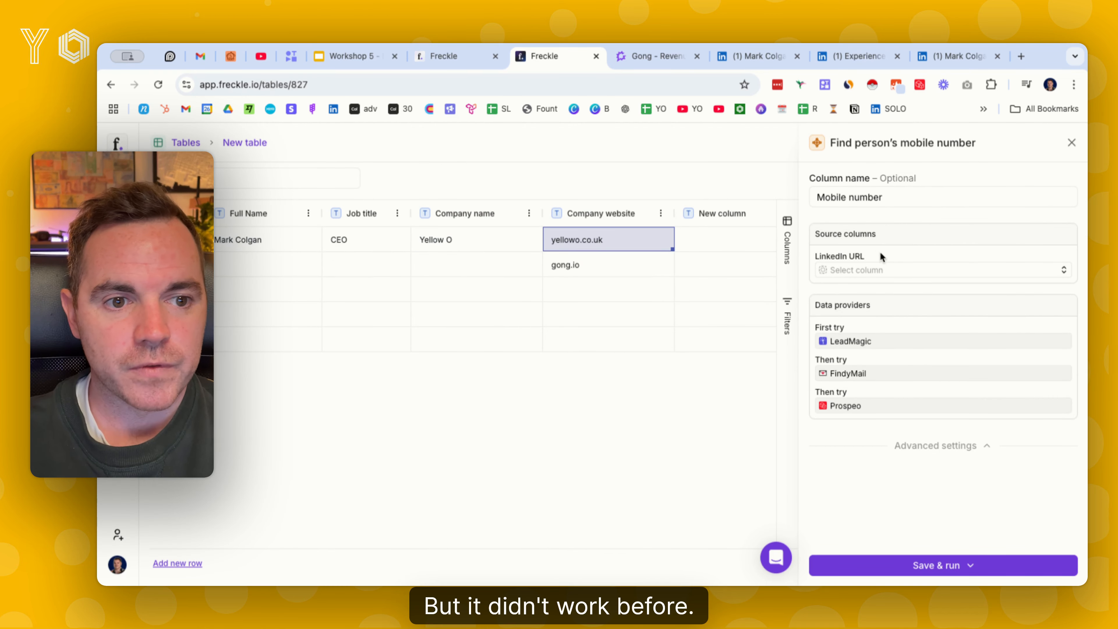
click(880, 269)
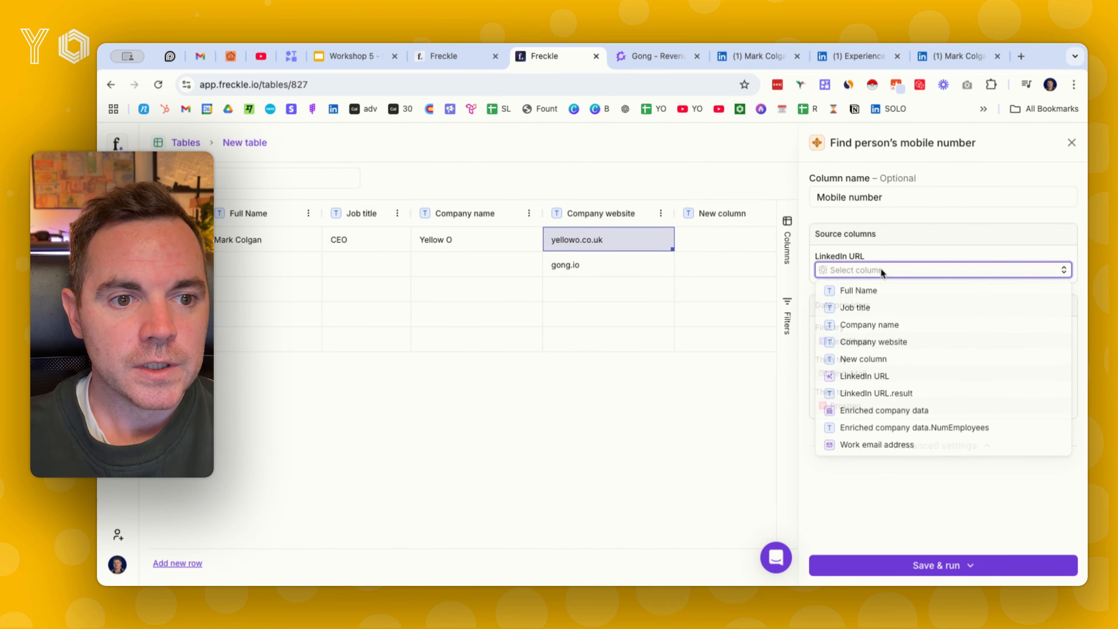
click(865, 375)
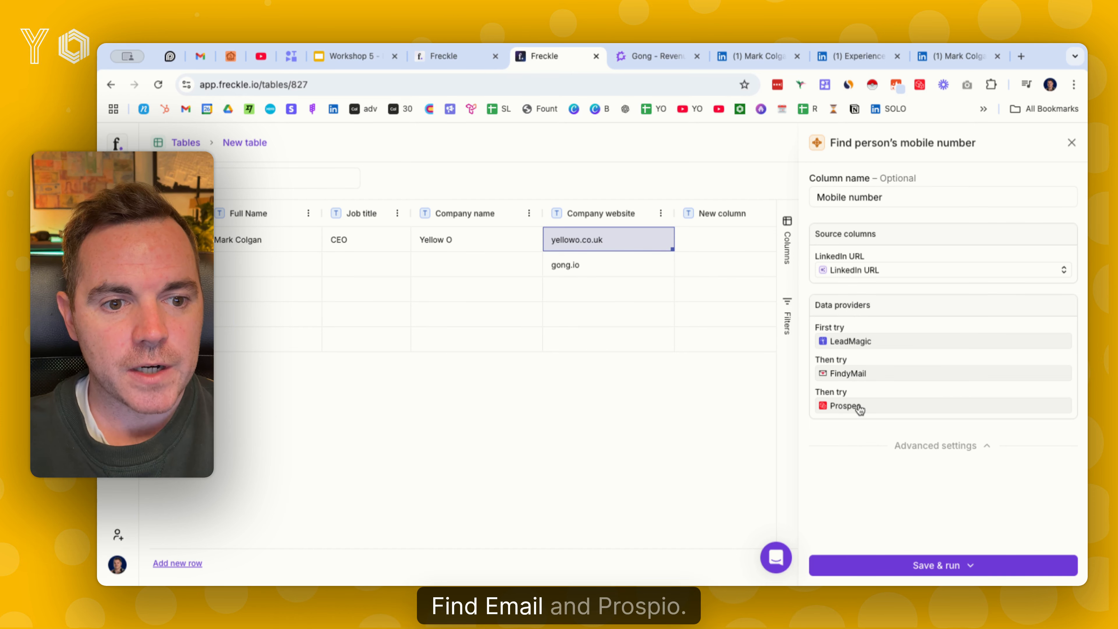
click(969, 566)
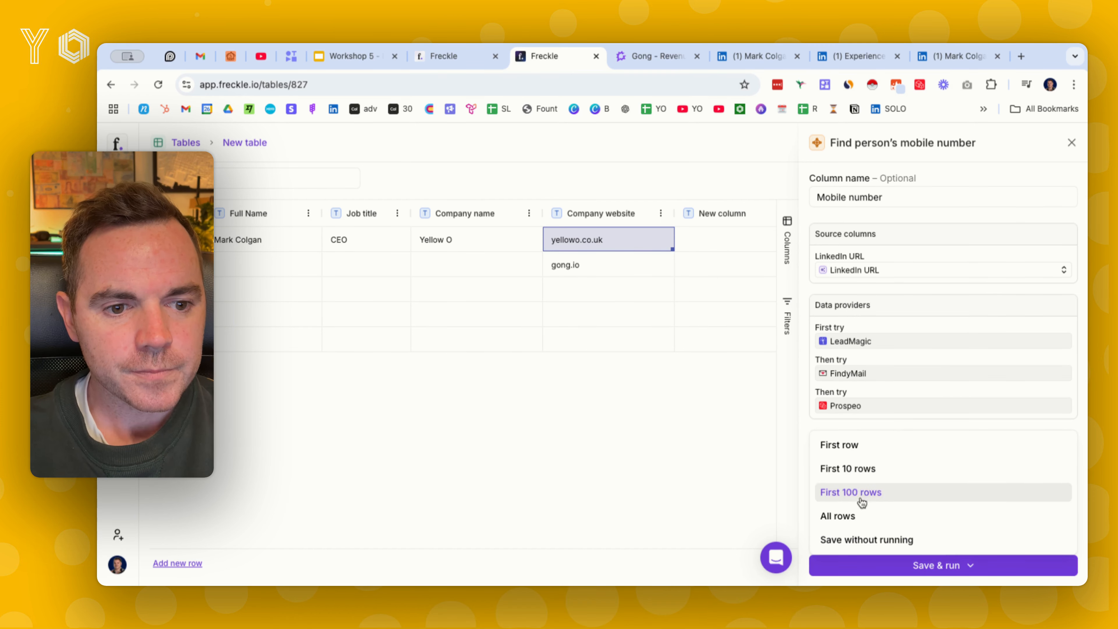
click(840, 445)
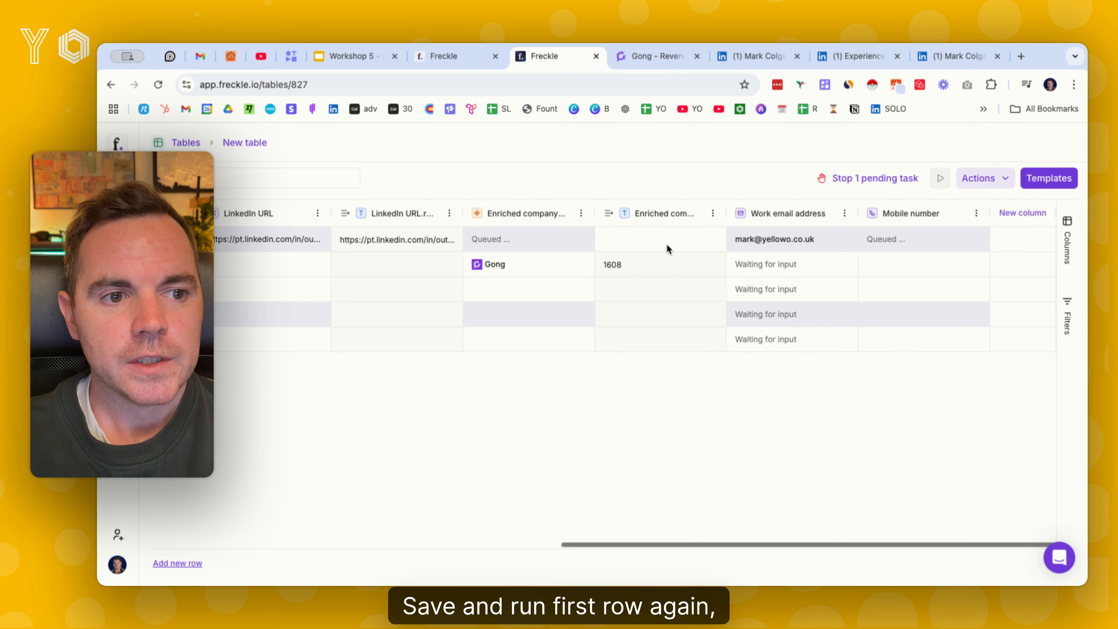
Check the first row's mobile number result, and return to the table's name and company columns
click(924, 236)
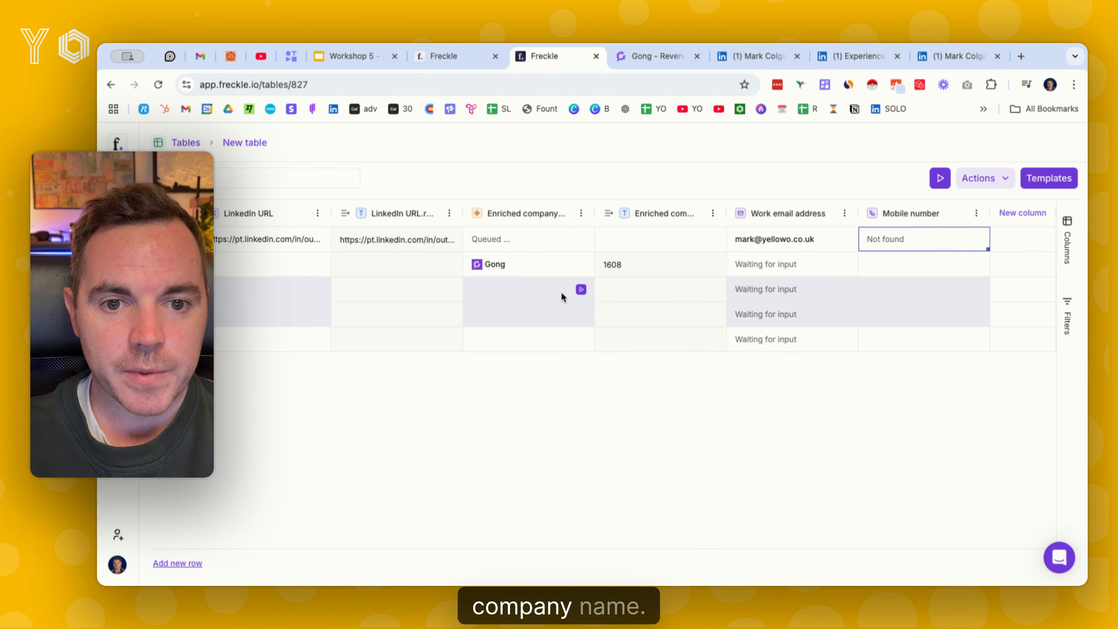
scroll(582, 293, left, 3)
scroll(582, 288, left, 10)
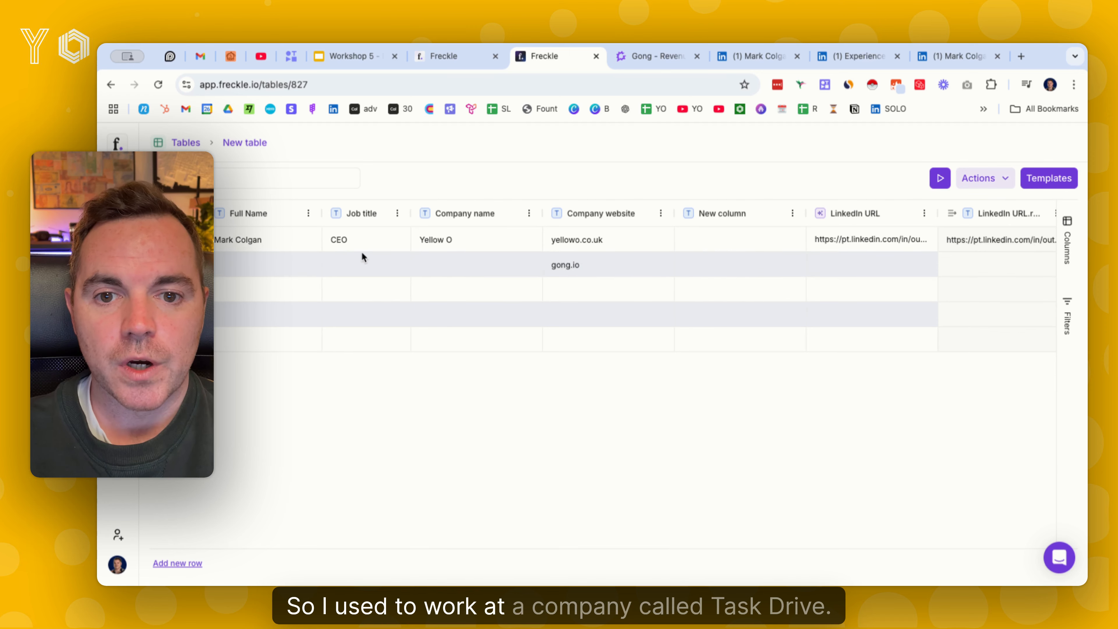
Fill in the third row with the person's full name and the company name Taskdrive
click(265, 311)
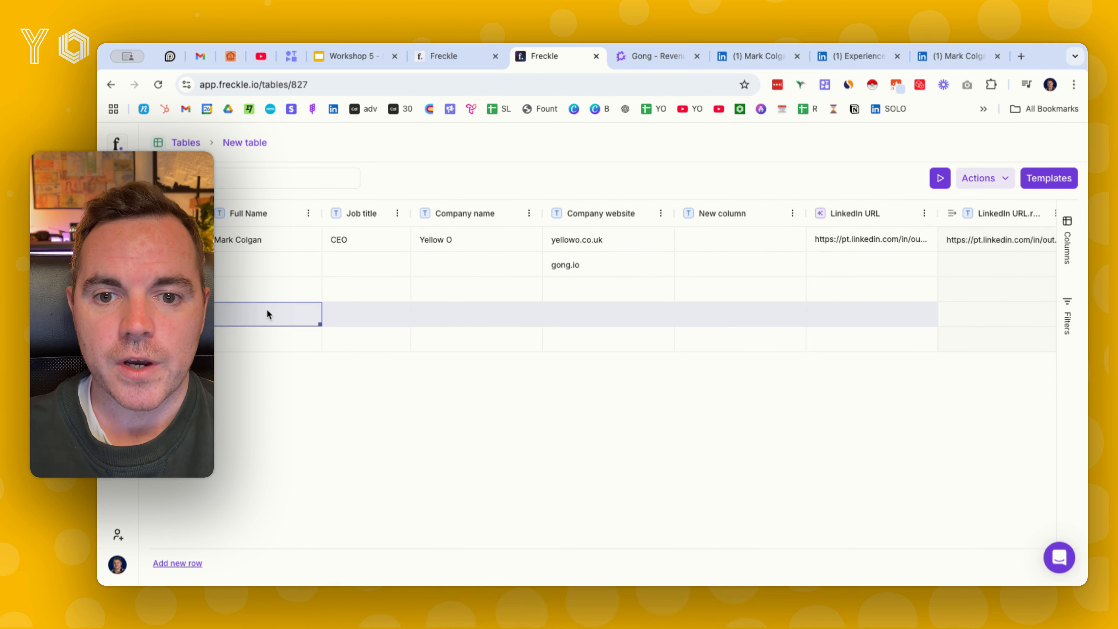
double_click(282, 294)
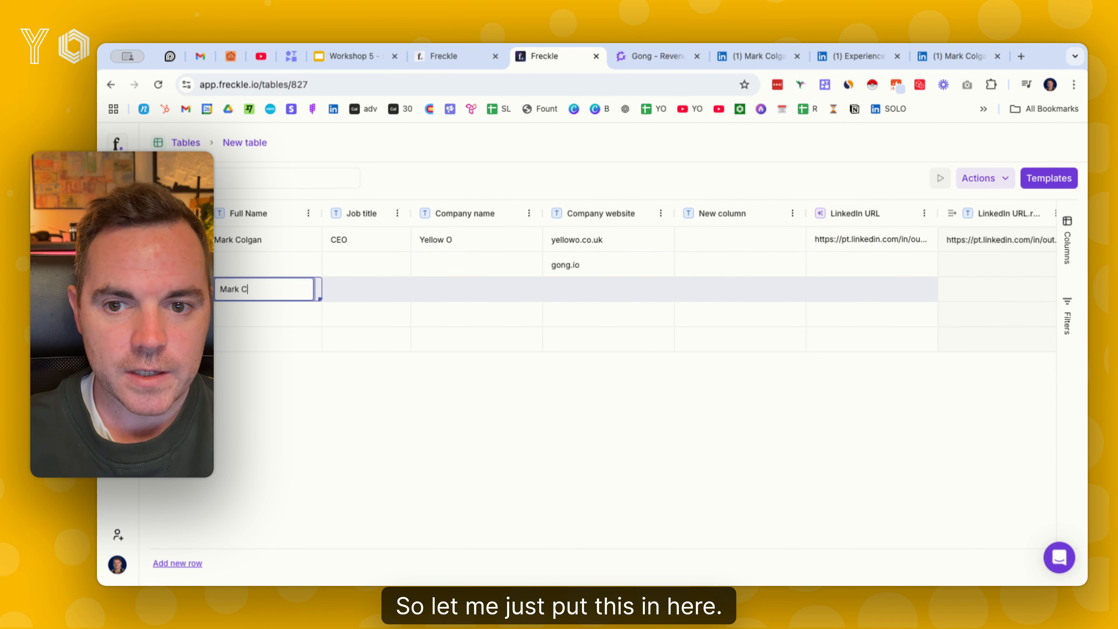
key(Tab)
key(Tab)
text(T)
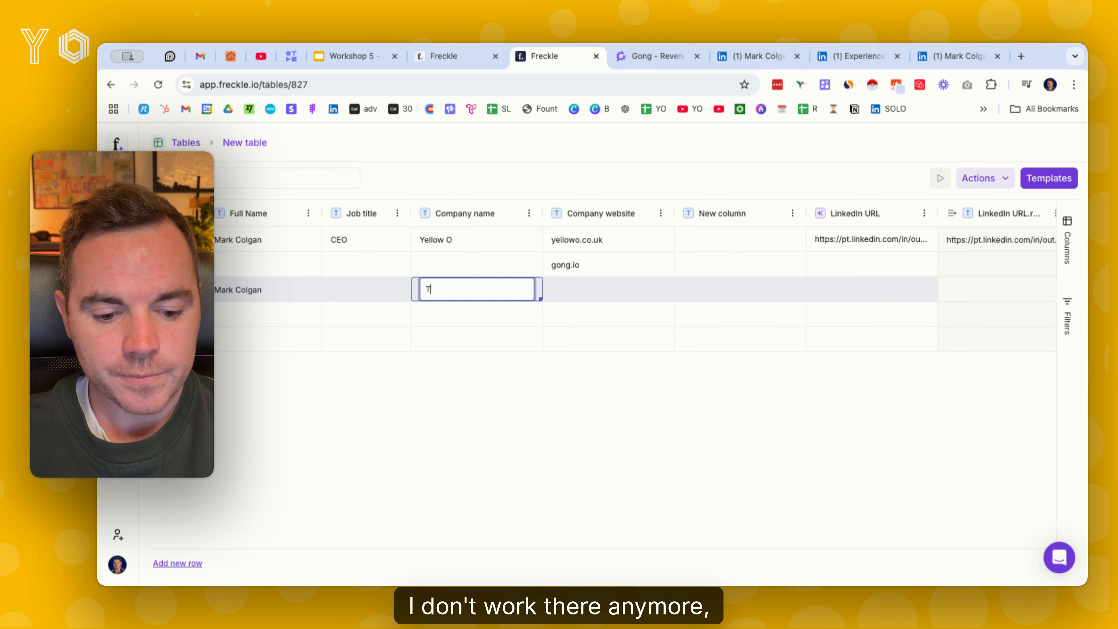
text(askdrive)
key(Return)
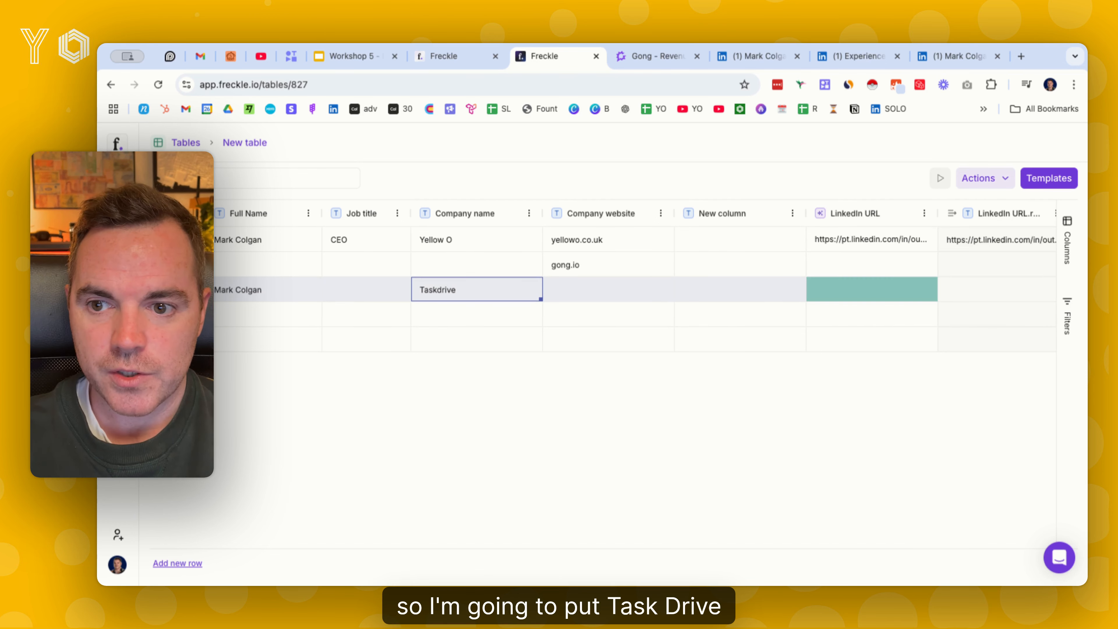
Try to copy the first row's LinkedIn URL into the Taskdrive row, and allow the site clipboard access
click(849, 238)
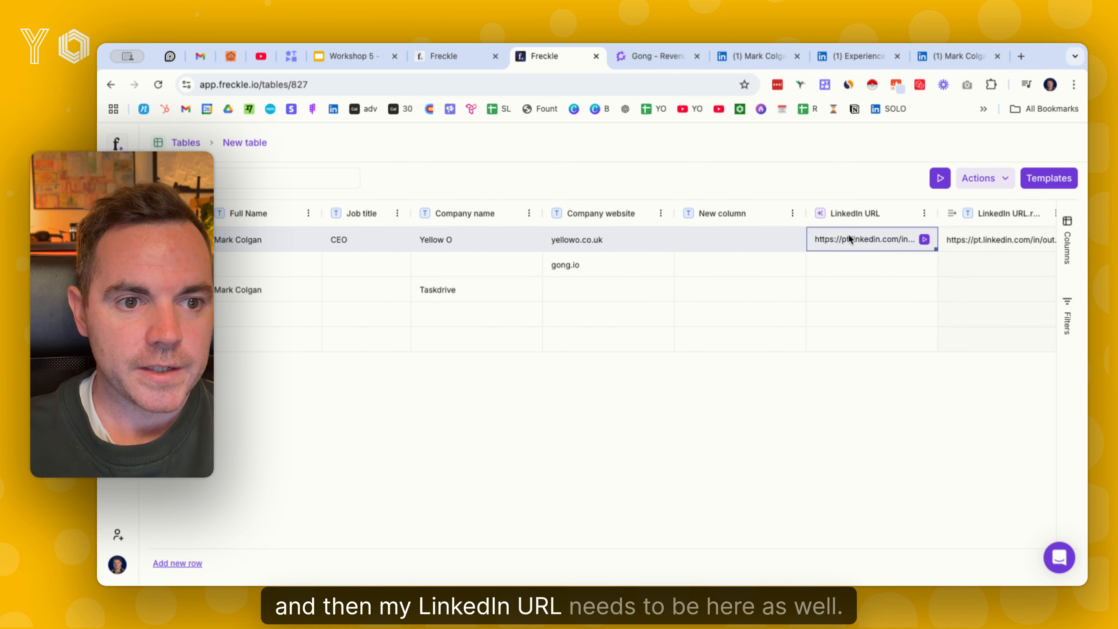
click(848, 286)
key(super+v)
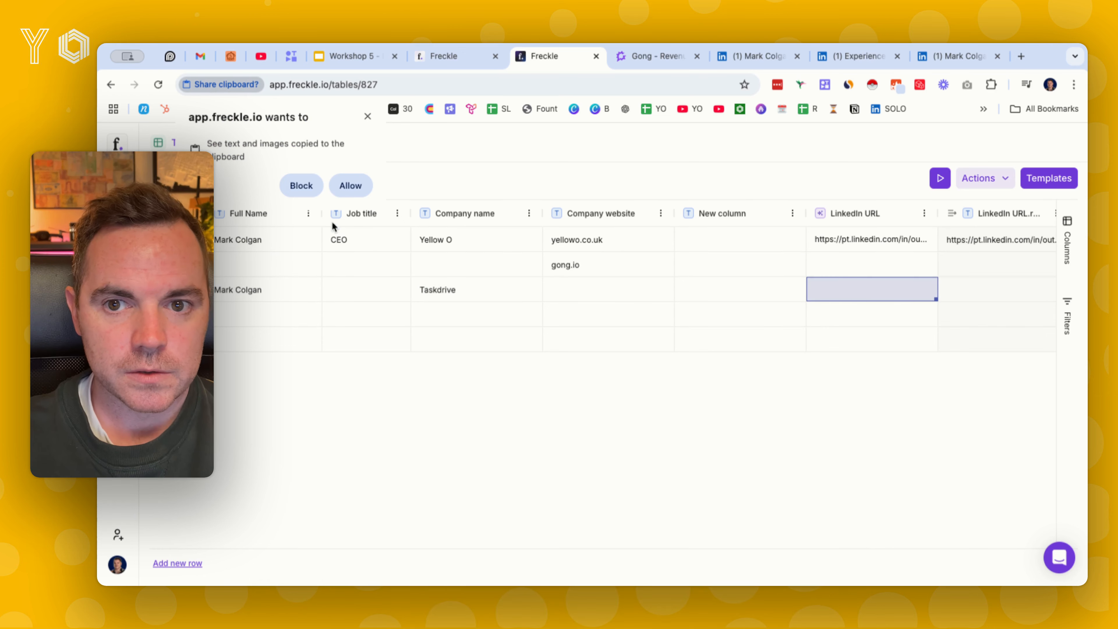
click(357, 192)
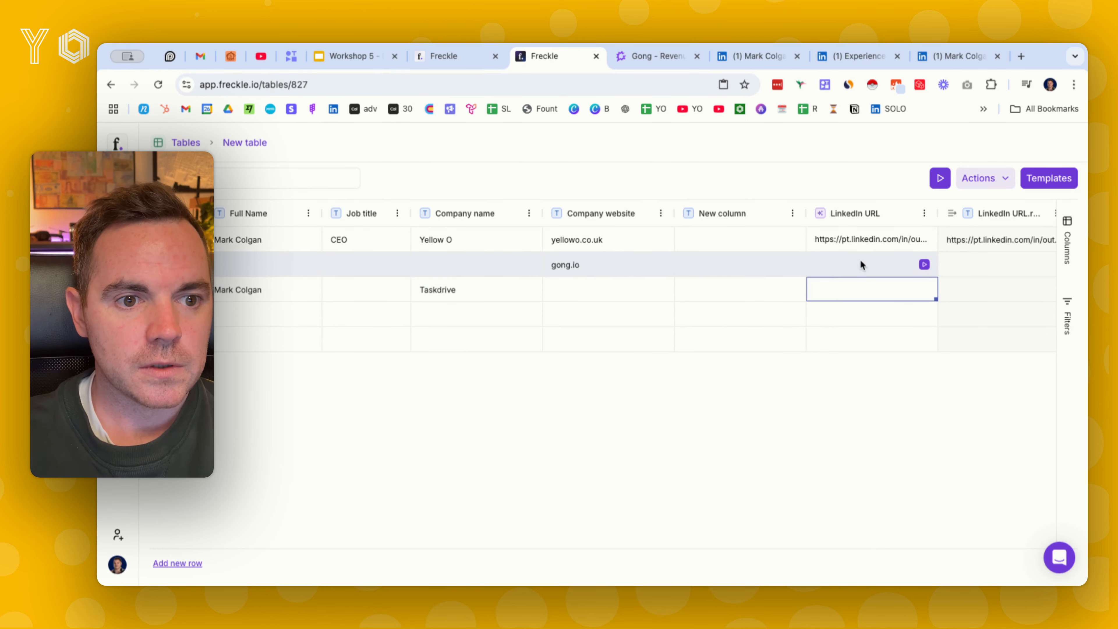
Try again to copy the first row's LinkedIn URL, checking its cell details and the adjacent LinkedIn URL.result cell
click(869, 239)
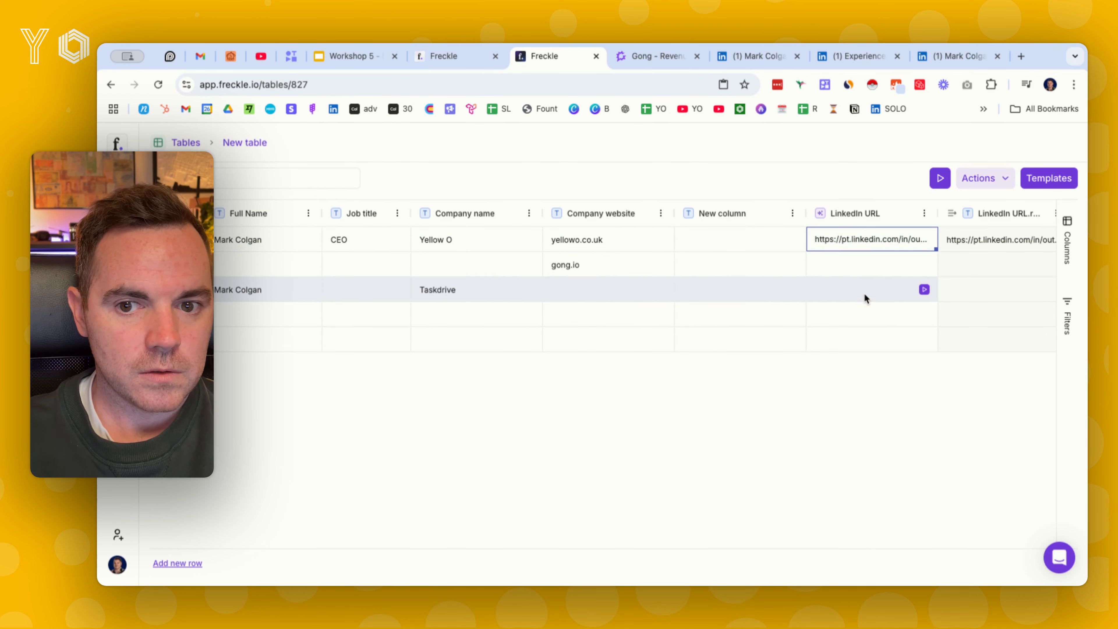
click(864, 291)
double_click(869, 240)
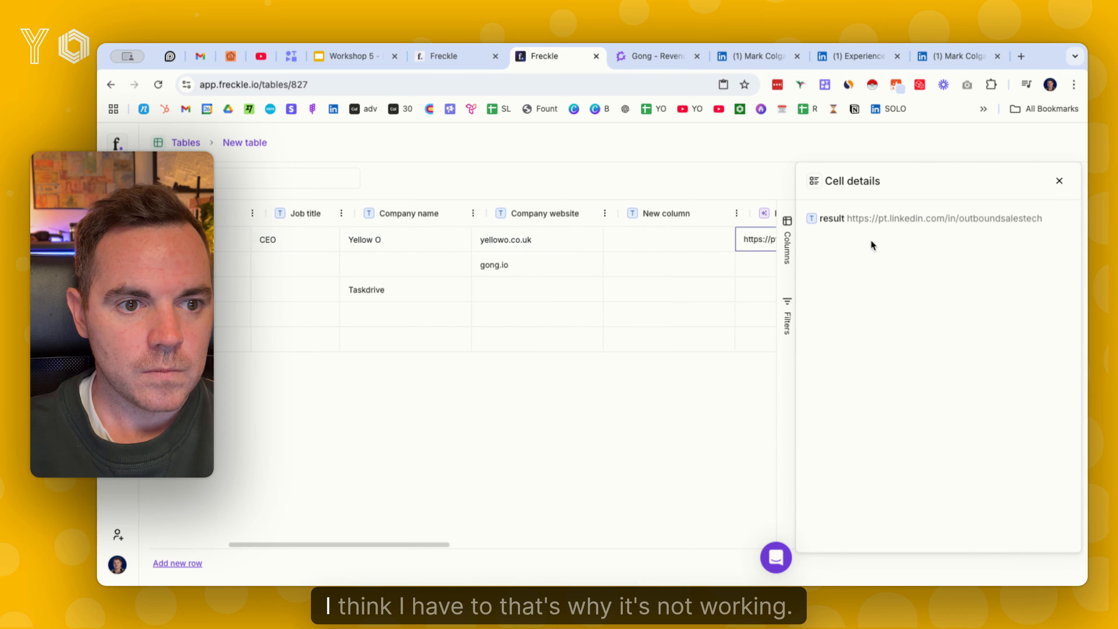
click(720, 235)
double_click(722, 240)
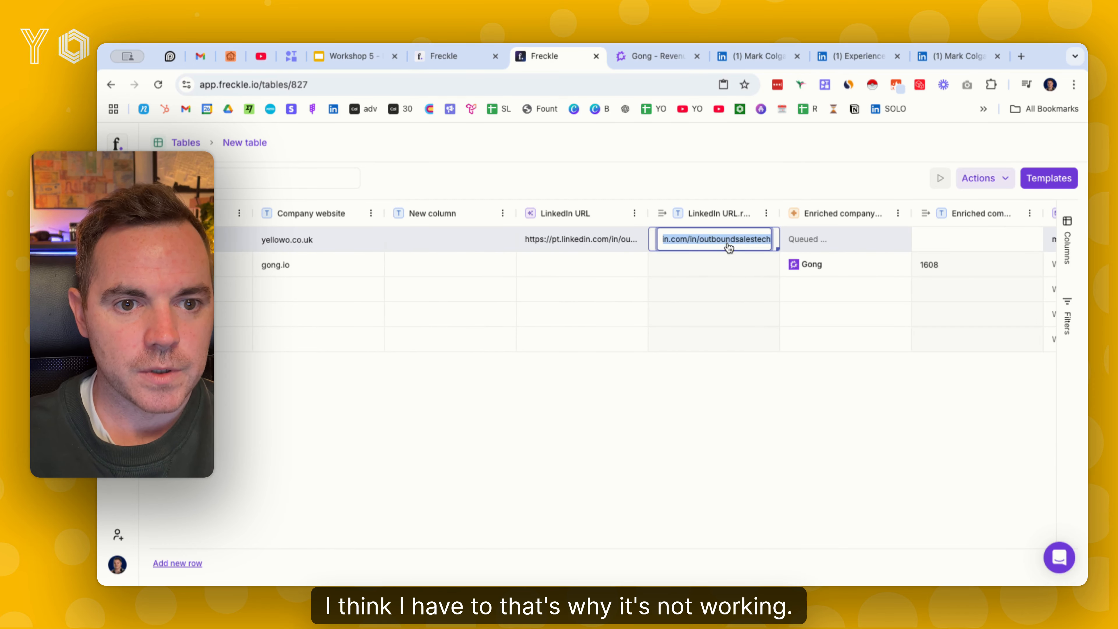
Copy the person's LinkedIn profile address without its query string and paste it into the Taskdrive row's LinkedIn URL.result cell
click(946, 61)
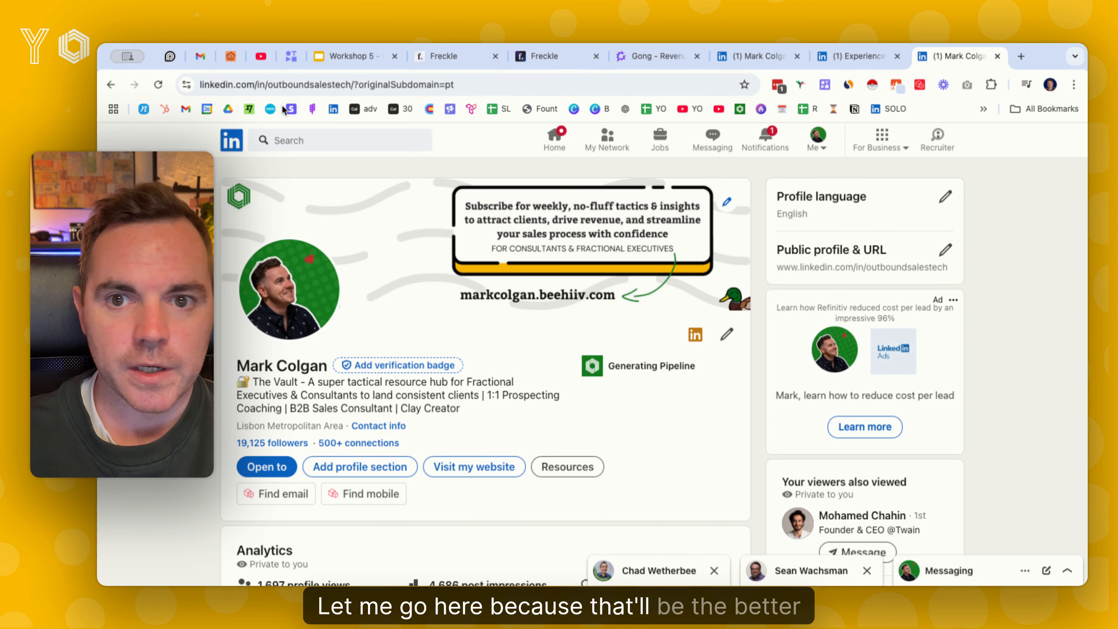
click(438, 85)
click(402, 85)
drag(409, 85, 179, 76)
key(super+c)
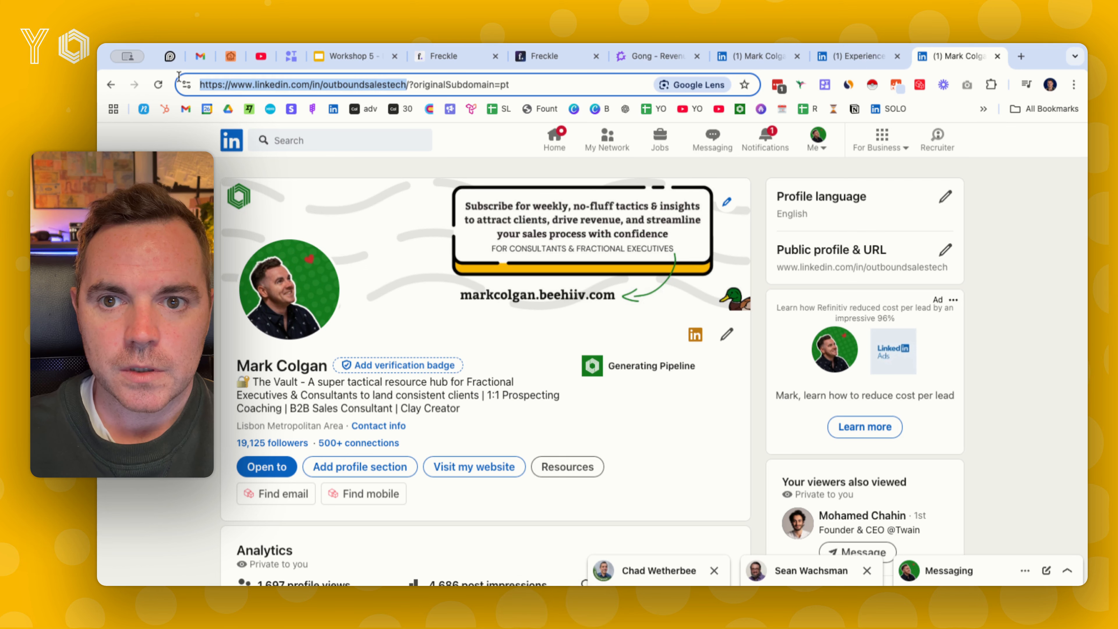
click(443, 58)
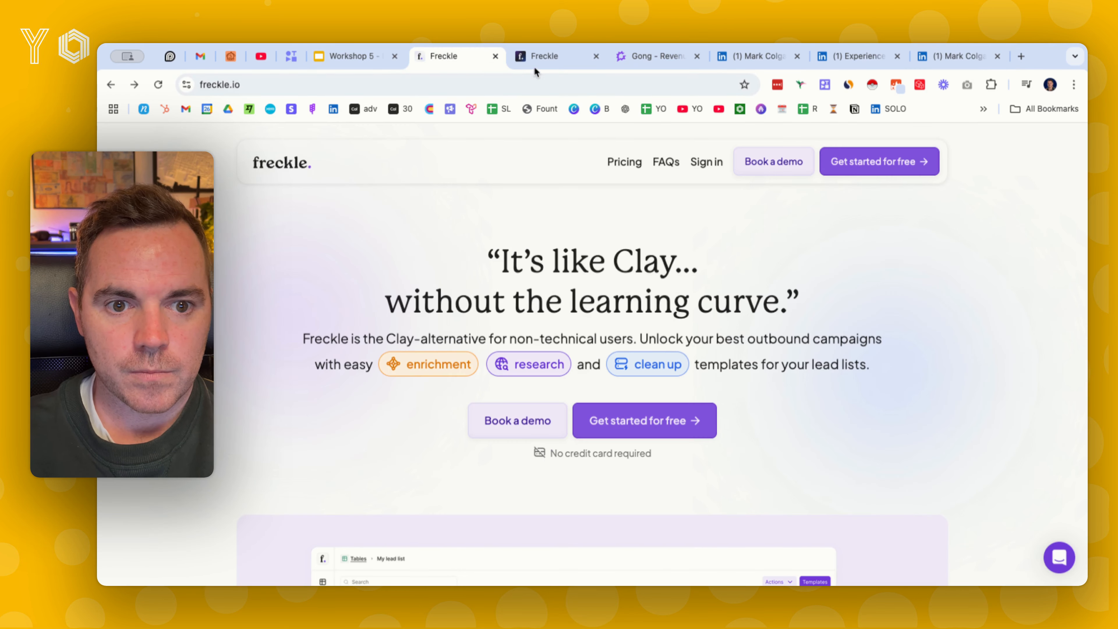
click(534, 63)
click(679, 289)
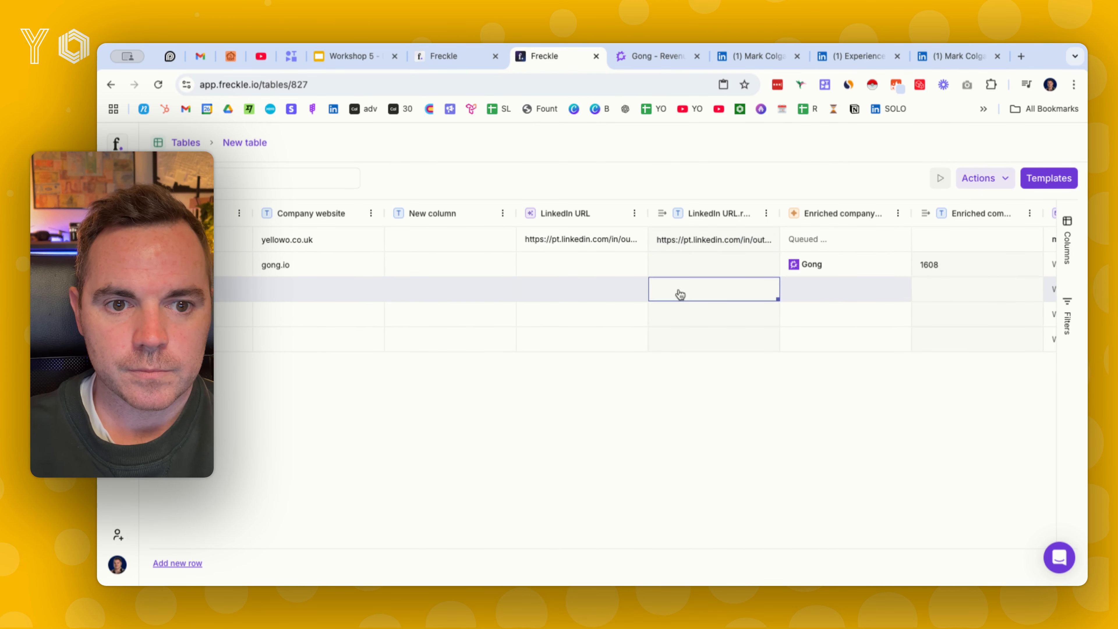
key(super+v)
key(Return)
scroll(698, 291, left, 5)
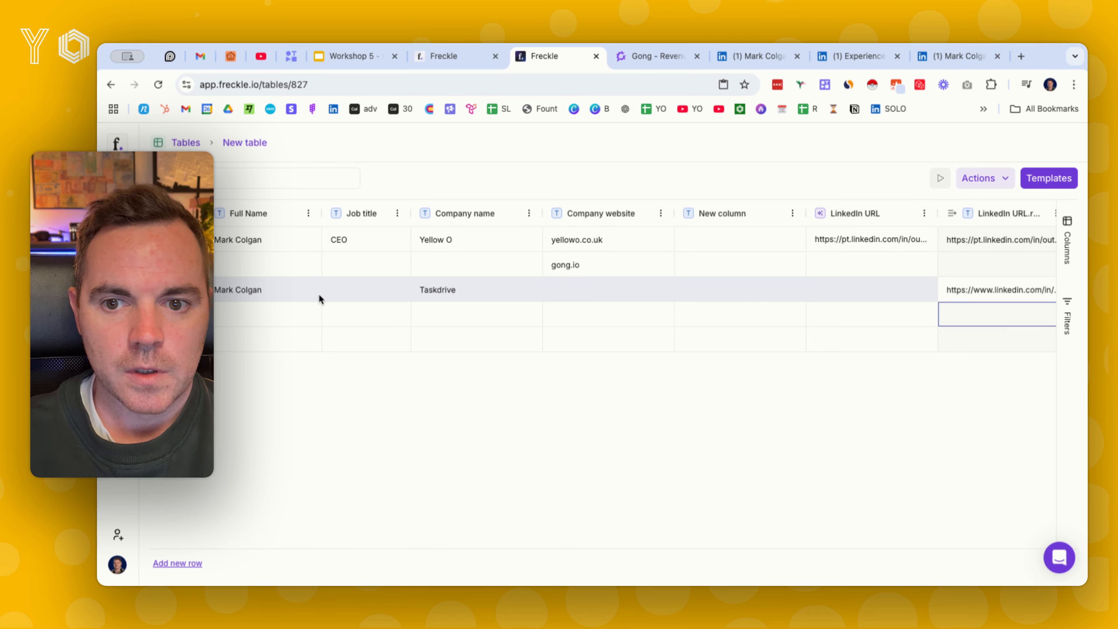
Add the Confirm person works at company data enrichment template from the Template Library for configuration
scroll(439, 296, right, 8)
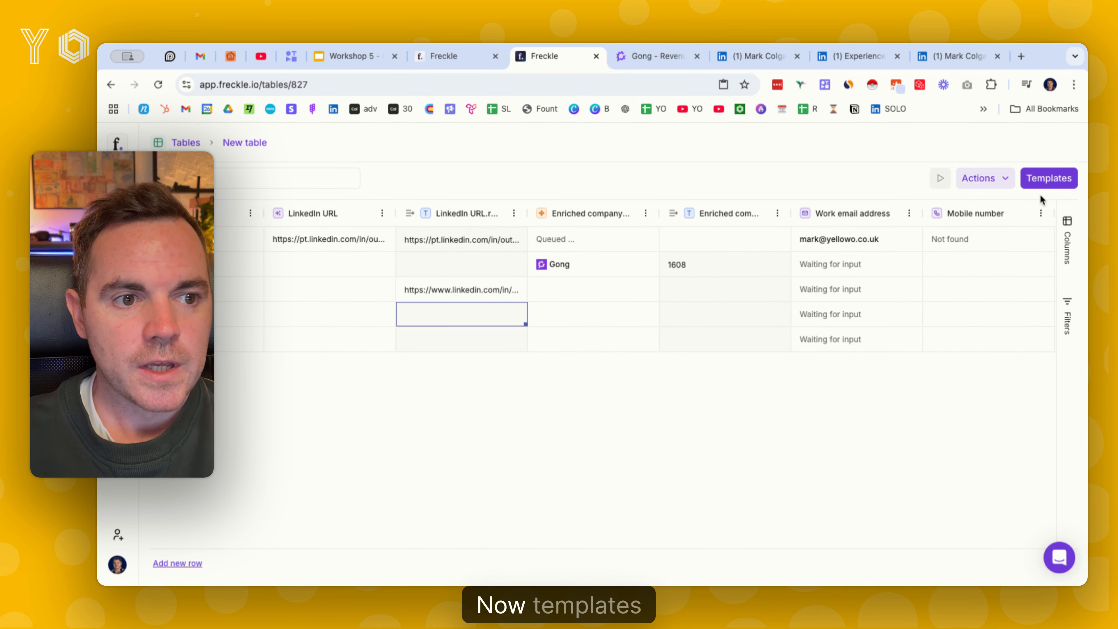
click(1050, 178)
scroll(382, 404, down, 2)
scroll(381, 405, down, 1)
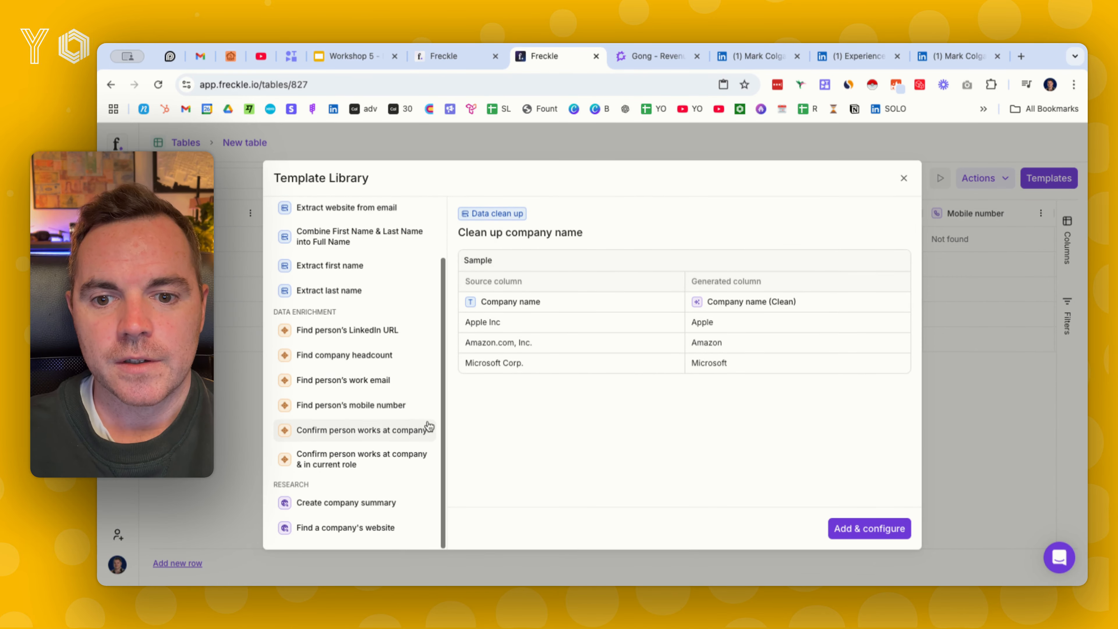
click(369, 430)
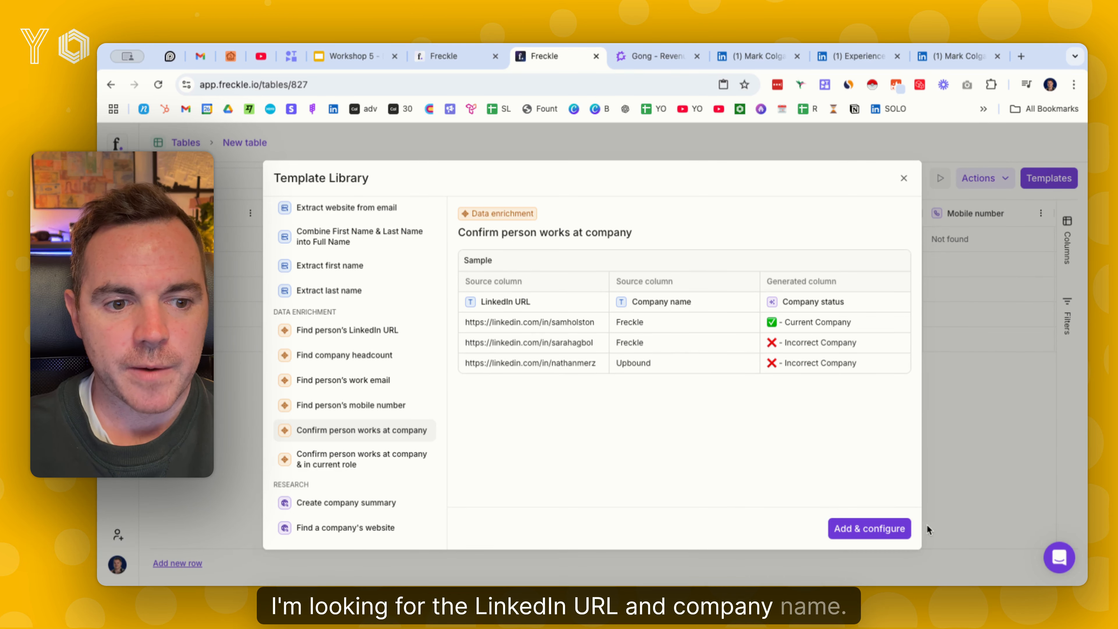
click(863, 529)
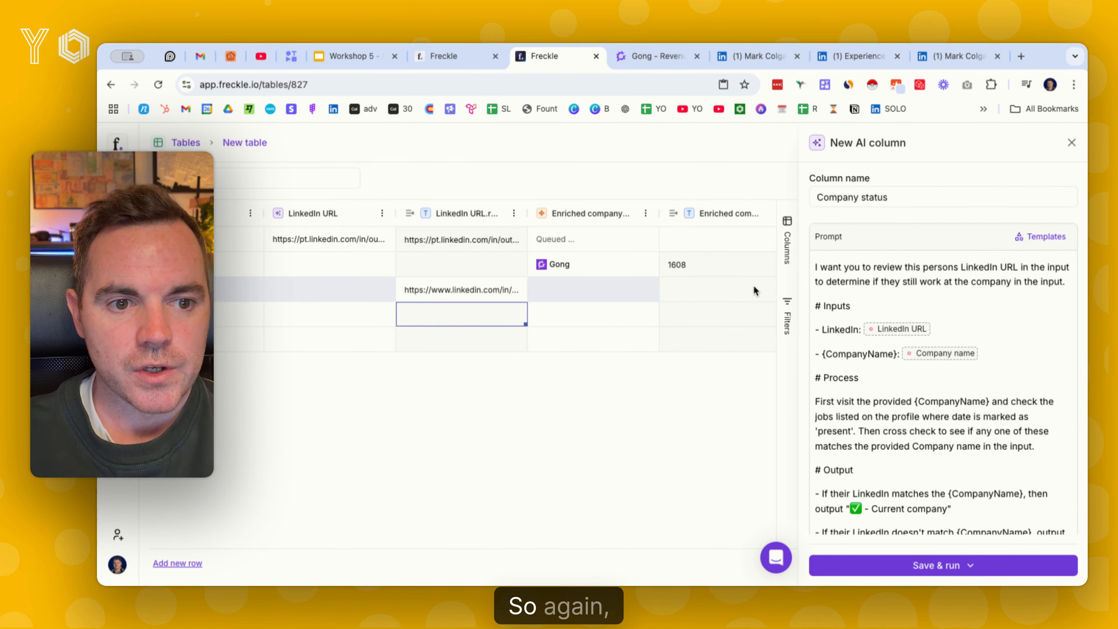
Map the prompt's LinkedIn input to LinkedIn URL.result and its CompanyName input to the Company name column
scroll(889, 290, down, 2)
scroll(883, 290, up, 2)
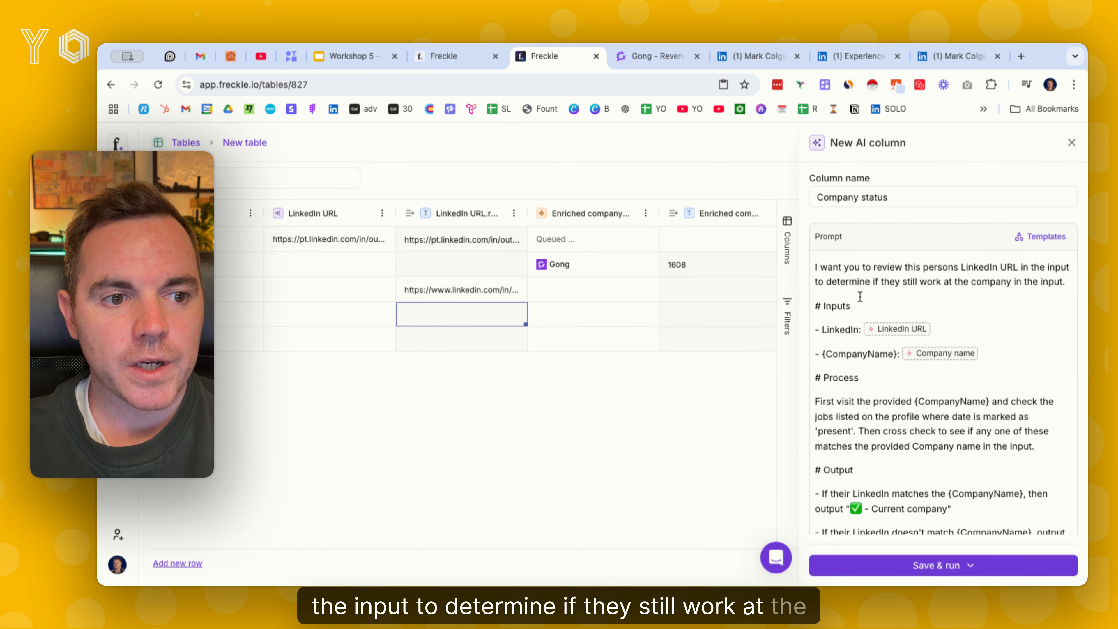
click(898, 331)
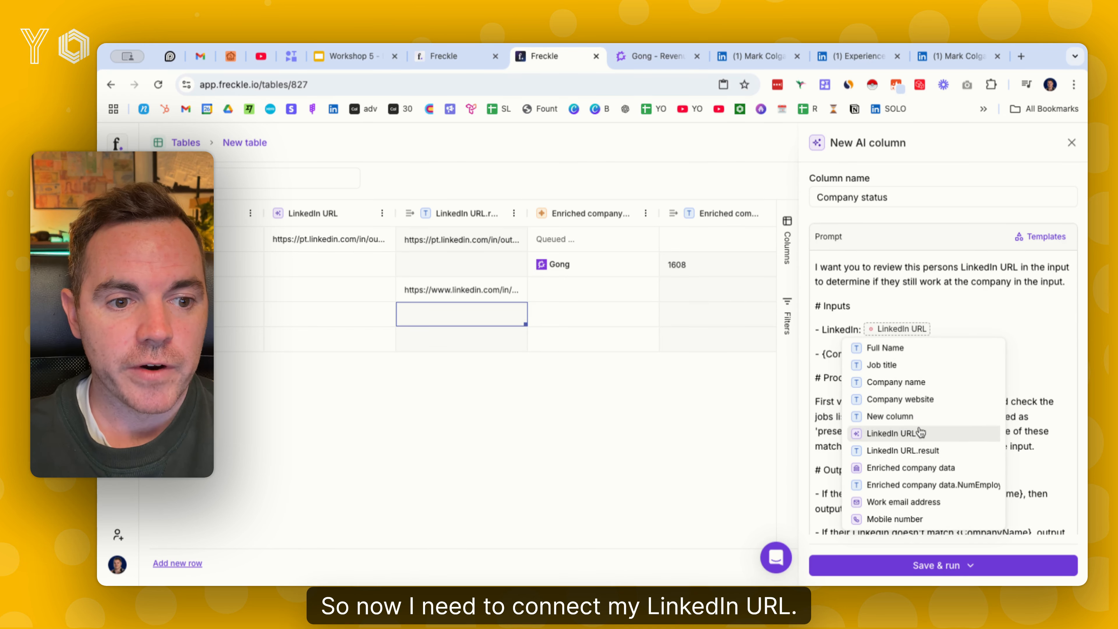
click(923, 450)
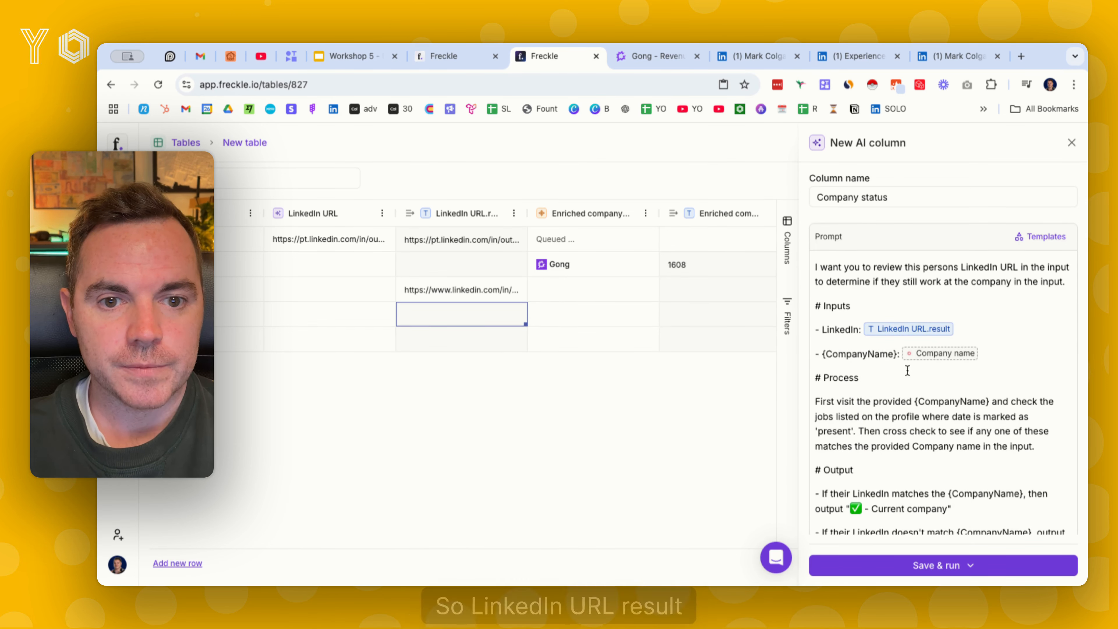
click(928, 359)
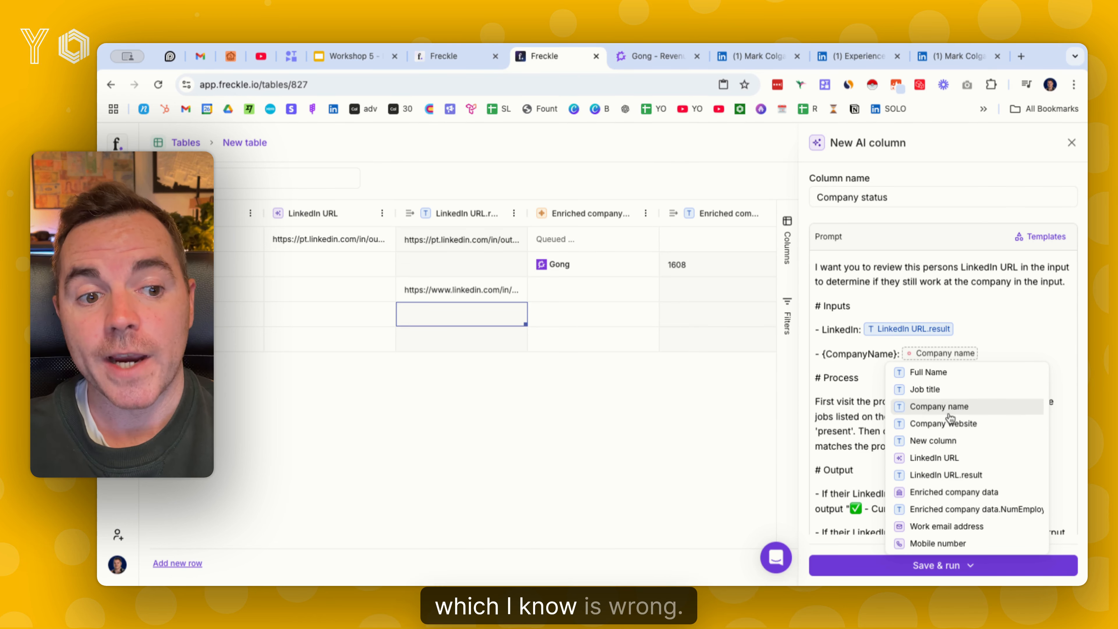
click(952, 411)
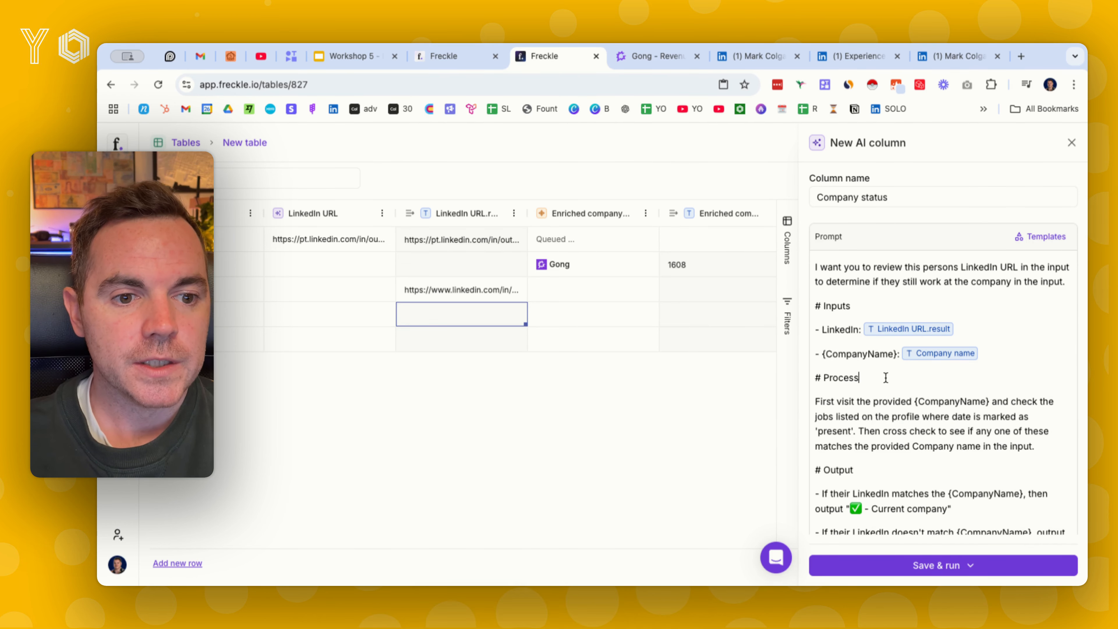
Review the rest of the Company status prompt, and save and run the column on all rows
scroll(875, 387, down, 1)
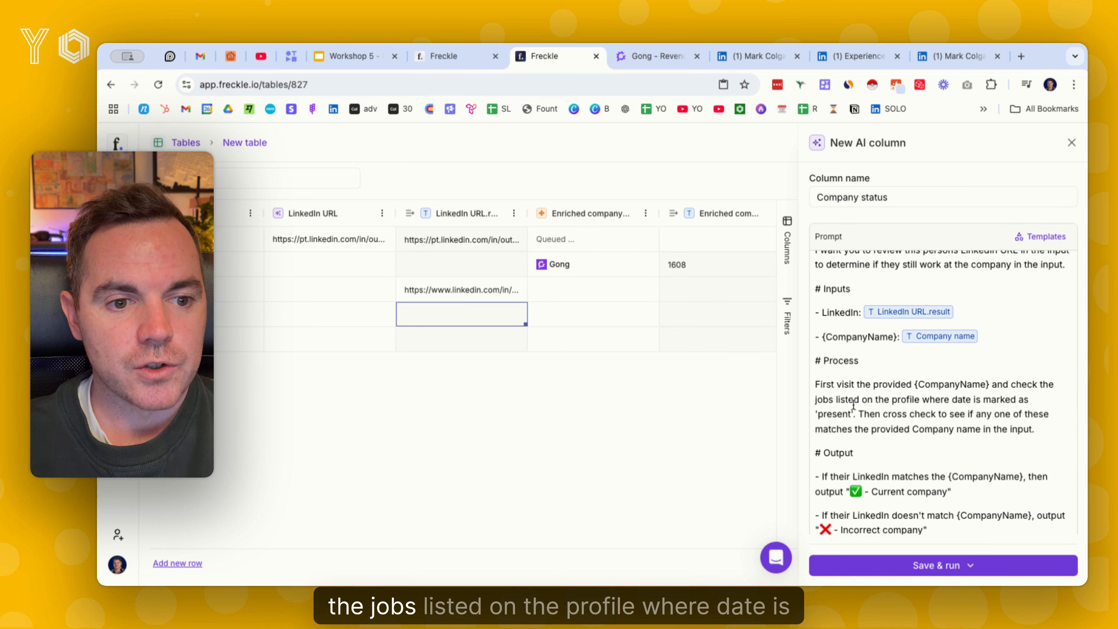
scroll(894, 382, down, 2)
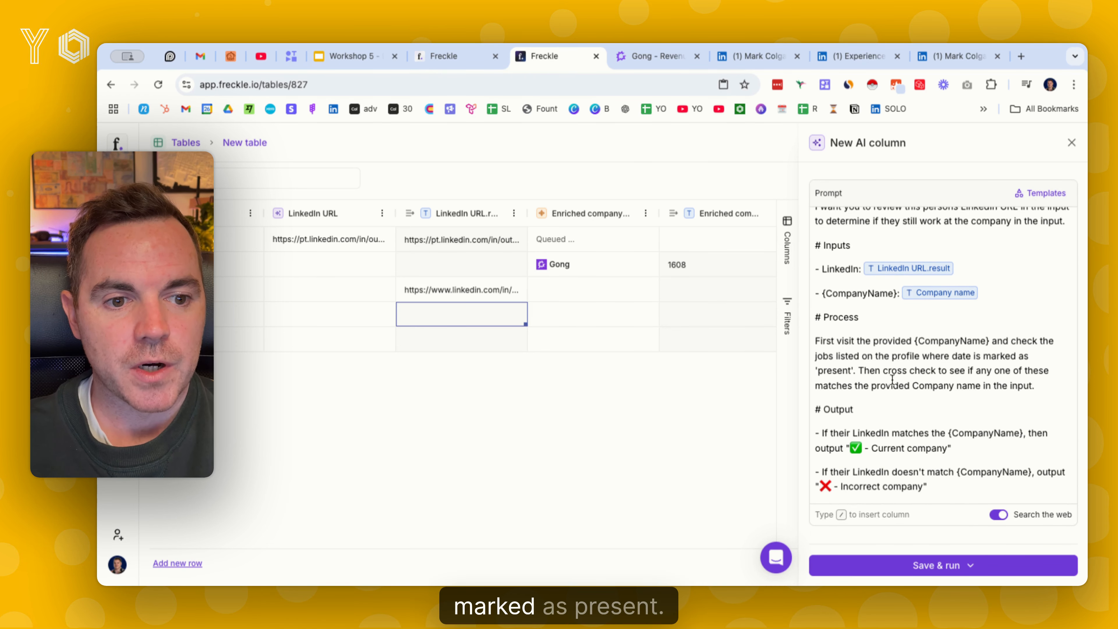
scroll(892, 376, down, 2)
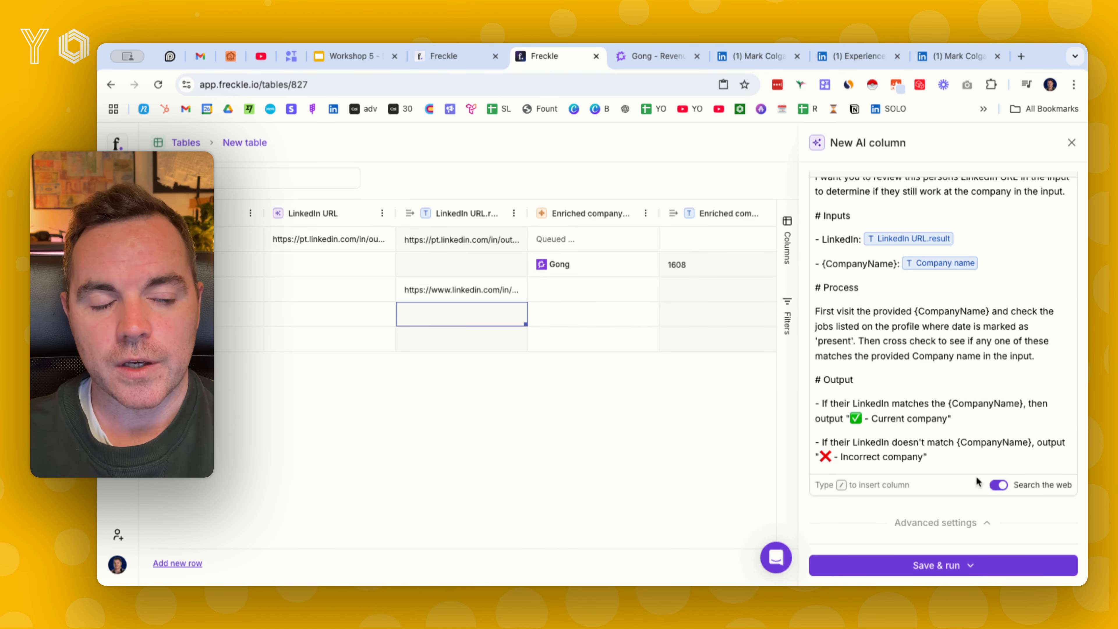
click(970, 566)
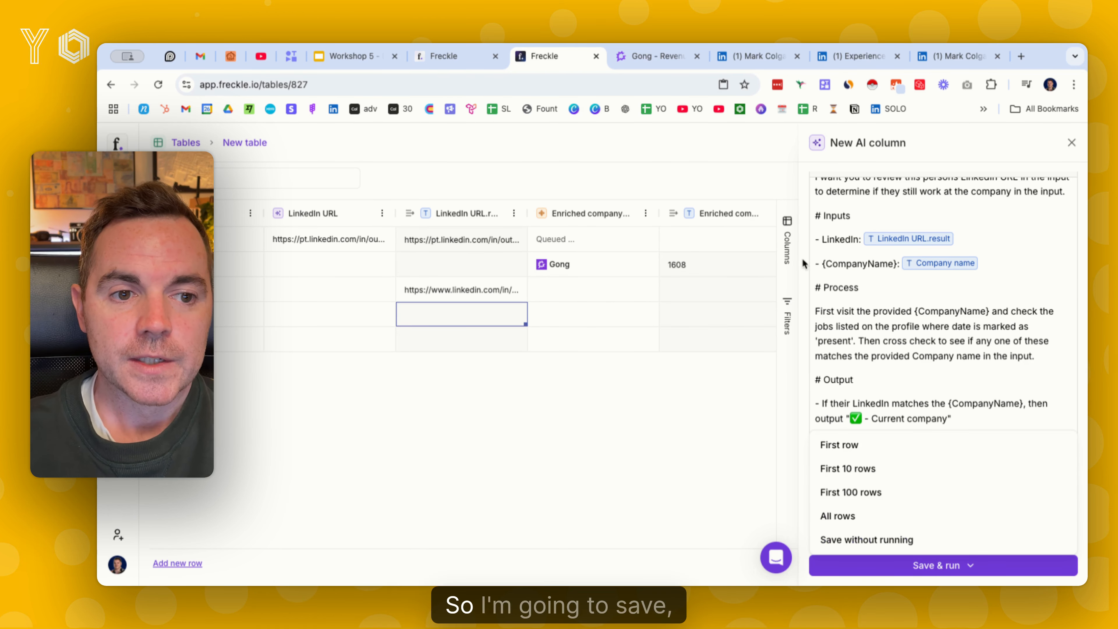
click(946, 566)
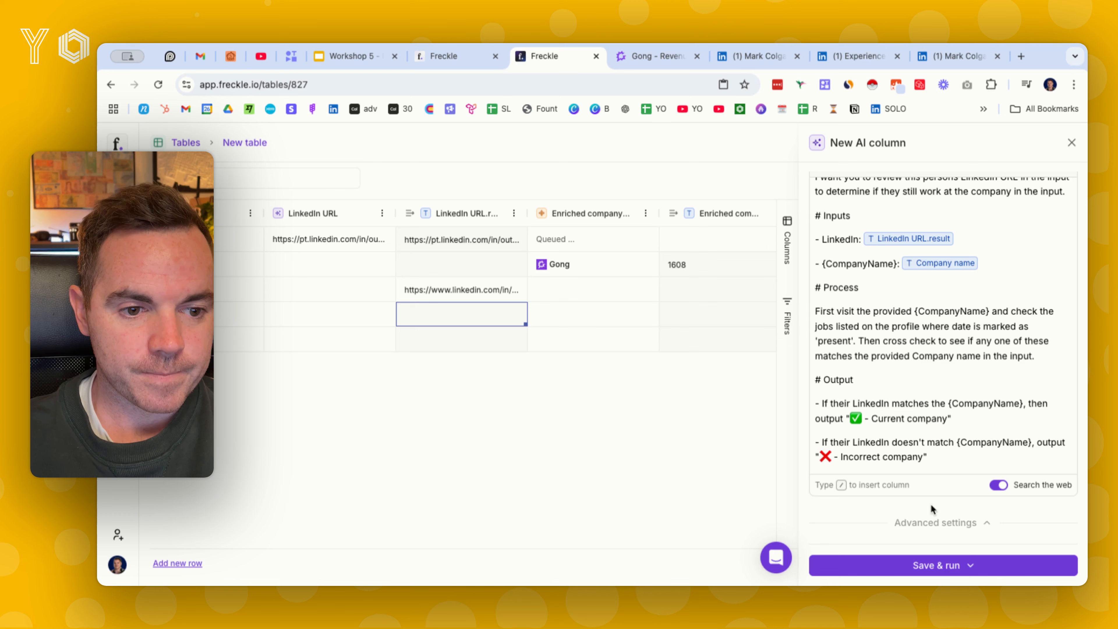
click(951, 566)
click(941, 518)
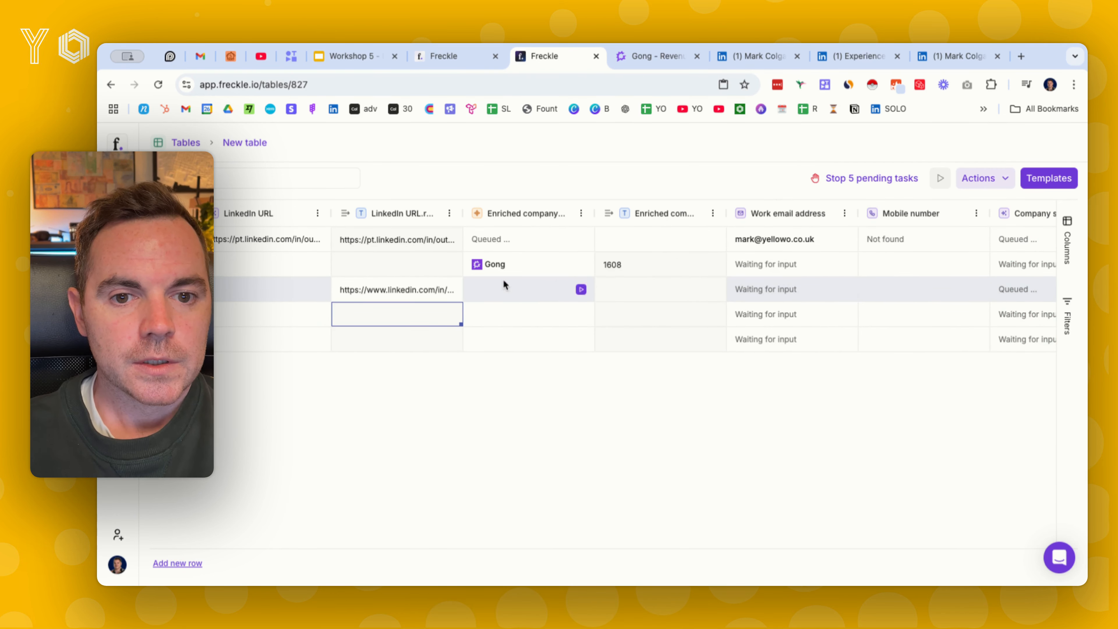
Check the Company status results against the names and companies entered in the first and third rows
scroll(651, 282, right, 3)
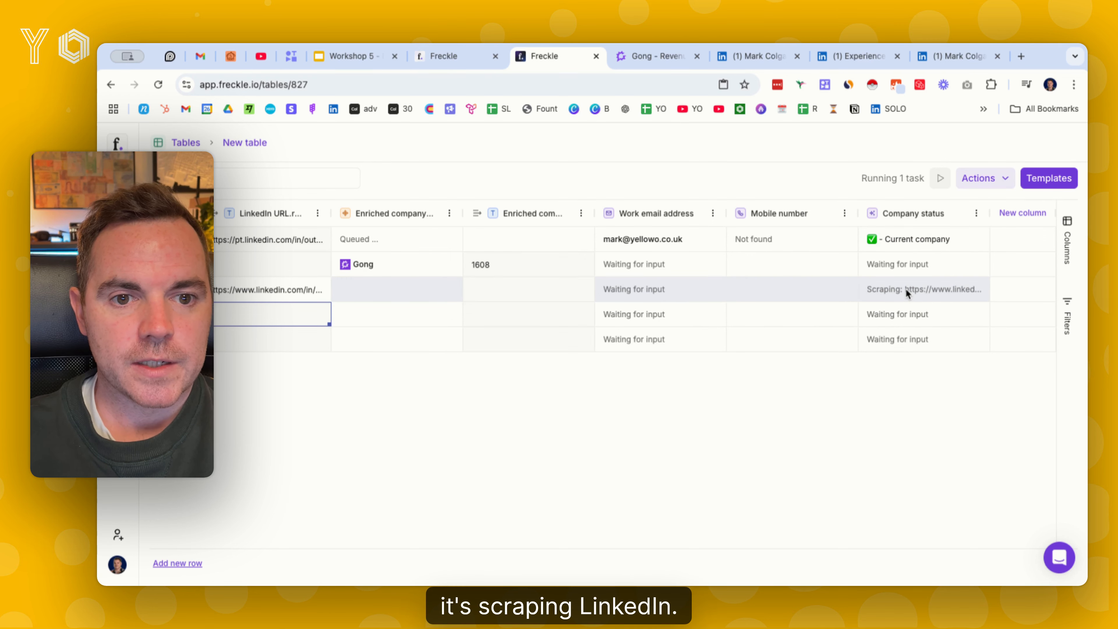
scroll(886, 238, left, 10)
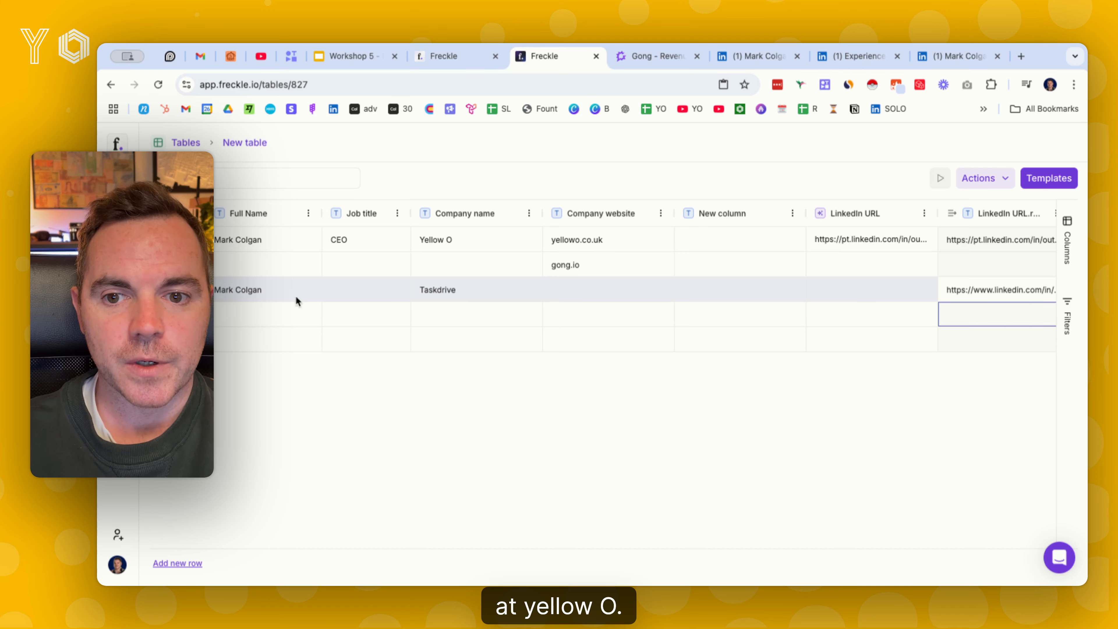
scroll(425, 303, right, 10)
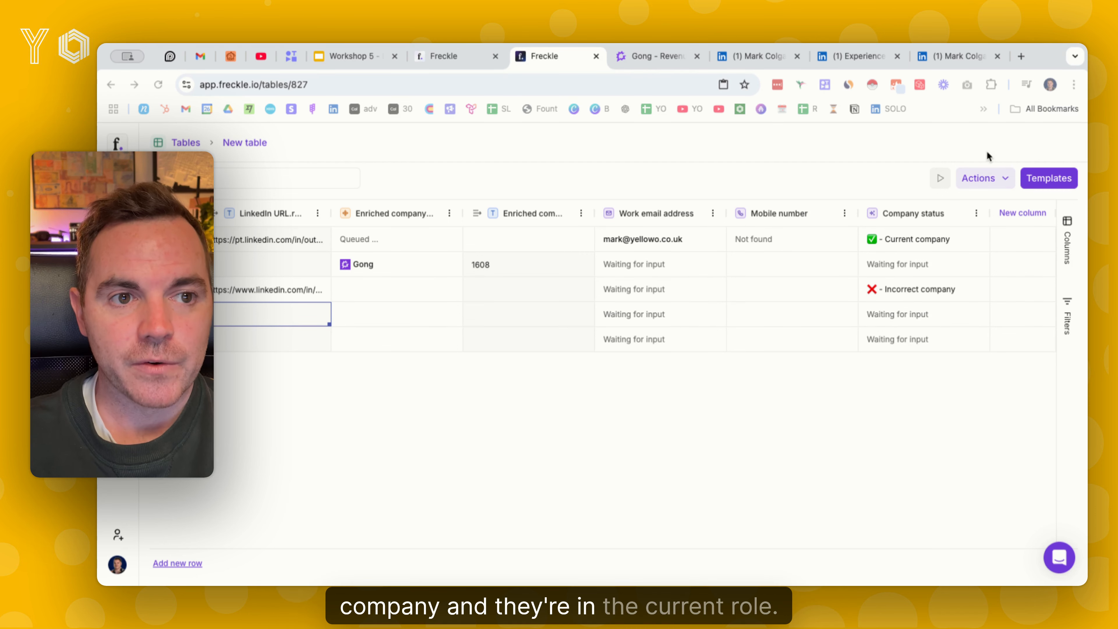
View the contact's CloudTask VP Growth role on the LinkedIn experience page, and return to the Freckle table's company columns
click(757, 51)
click(828, 56)
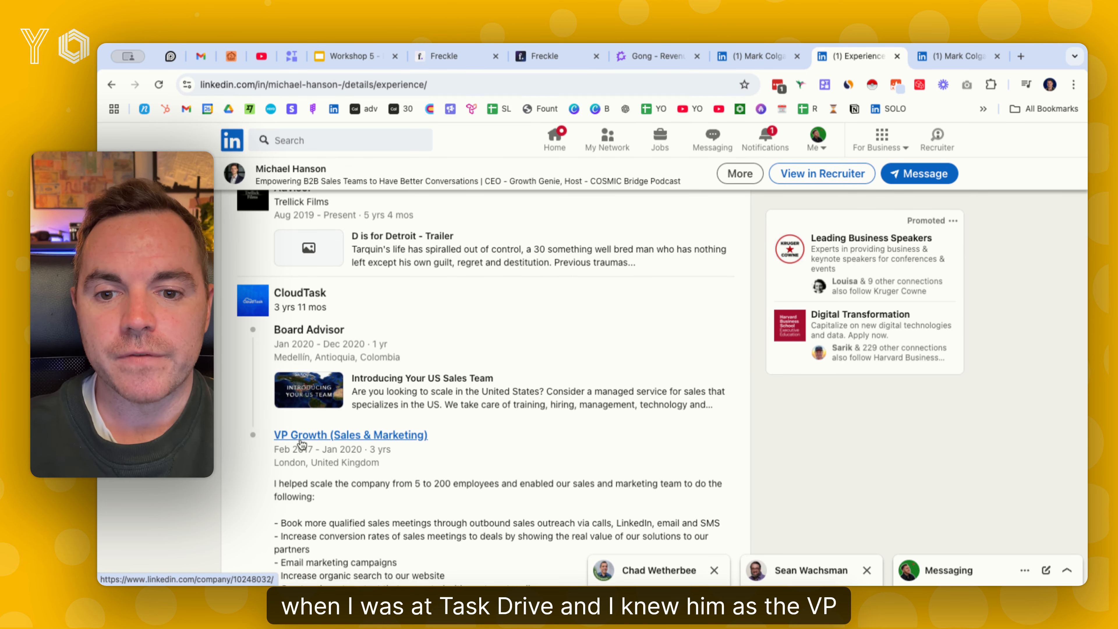
click(533, 58)
scroll(491, 311, left, 10)
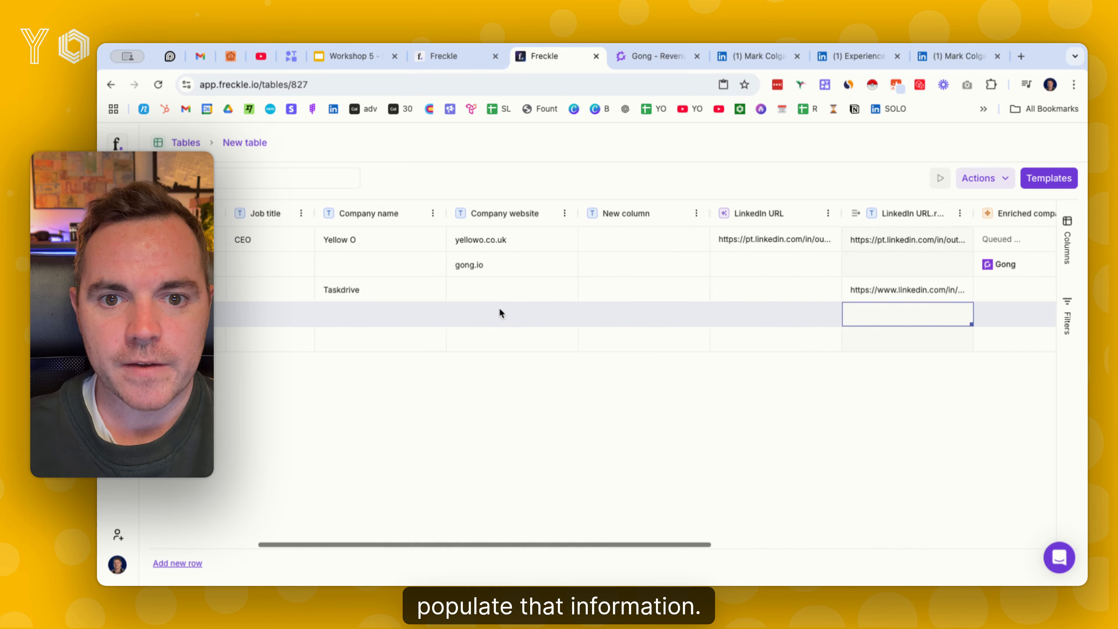
Fill the fourth row with the contact's full name, job title VP Growth and company name CloudTask
scroll(484, 308, left, 3)
click(283, 314)
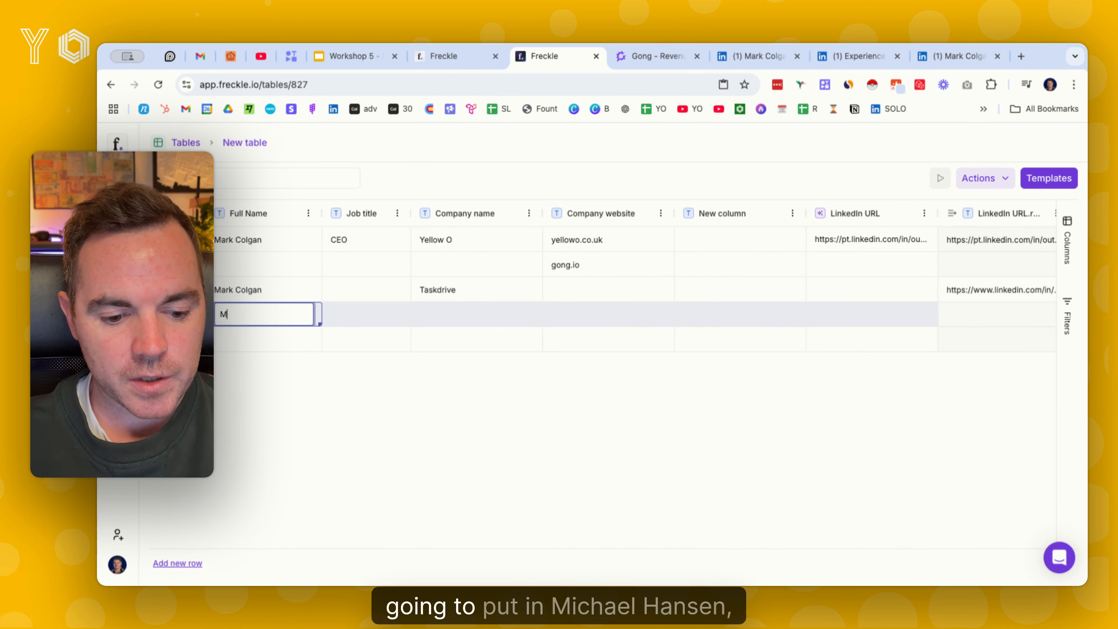
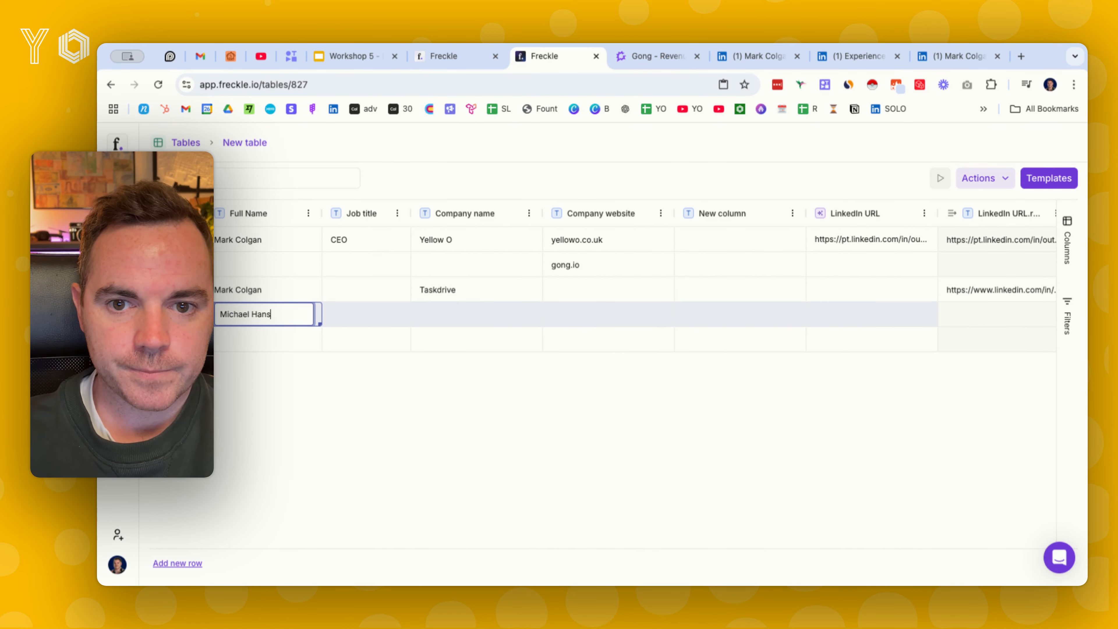
key(Tab)
text(V)
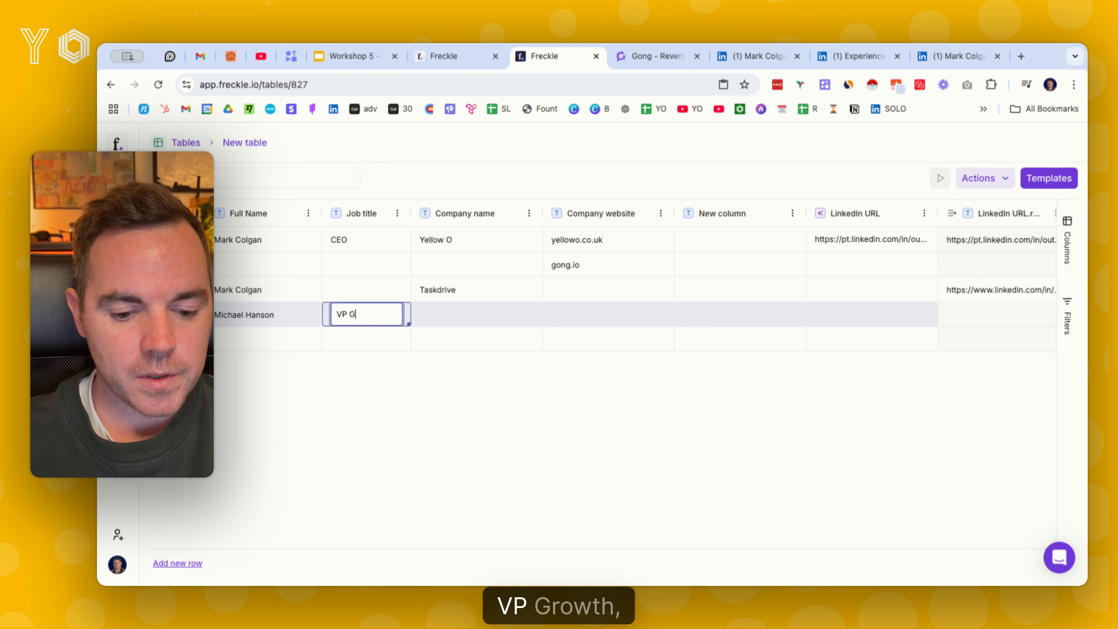
text(P Growth)
key(Tab)
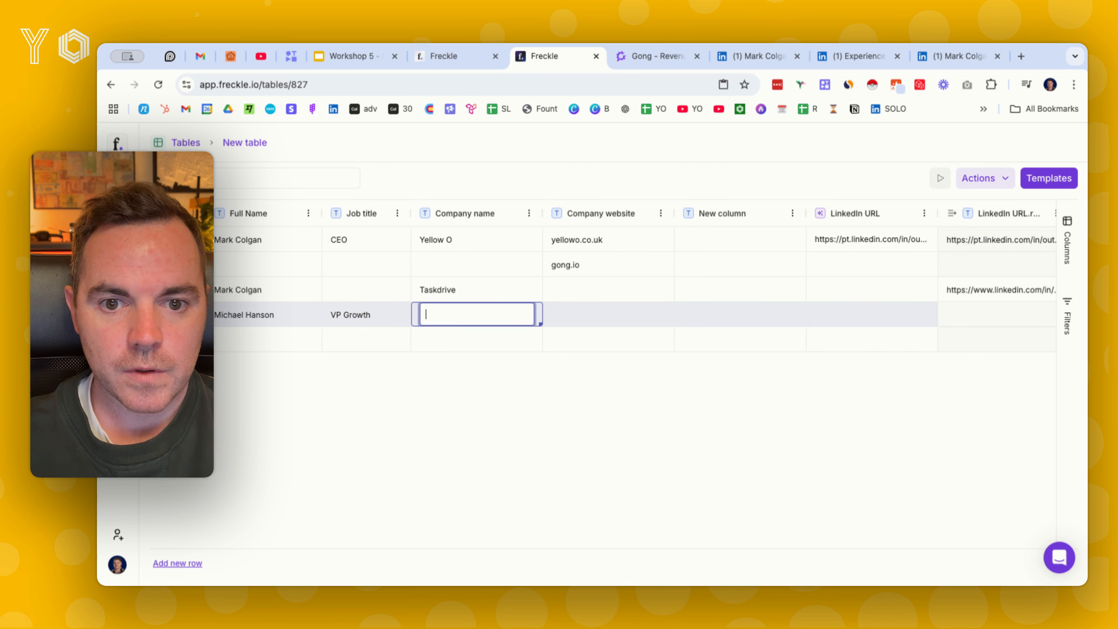
text(CloudTask)
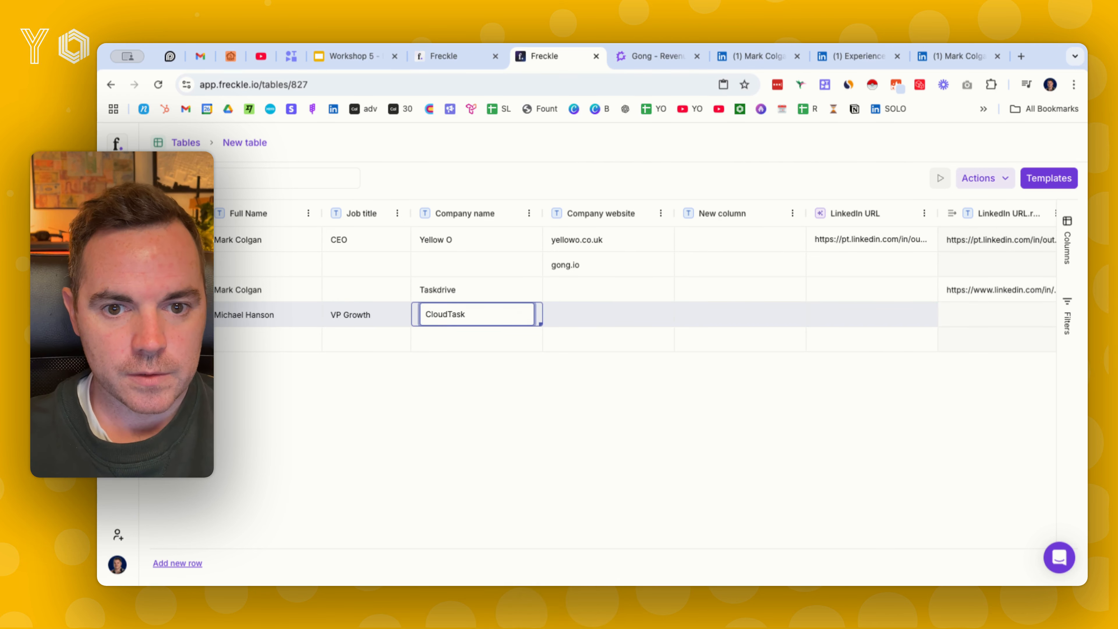
key(Tab)
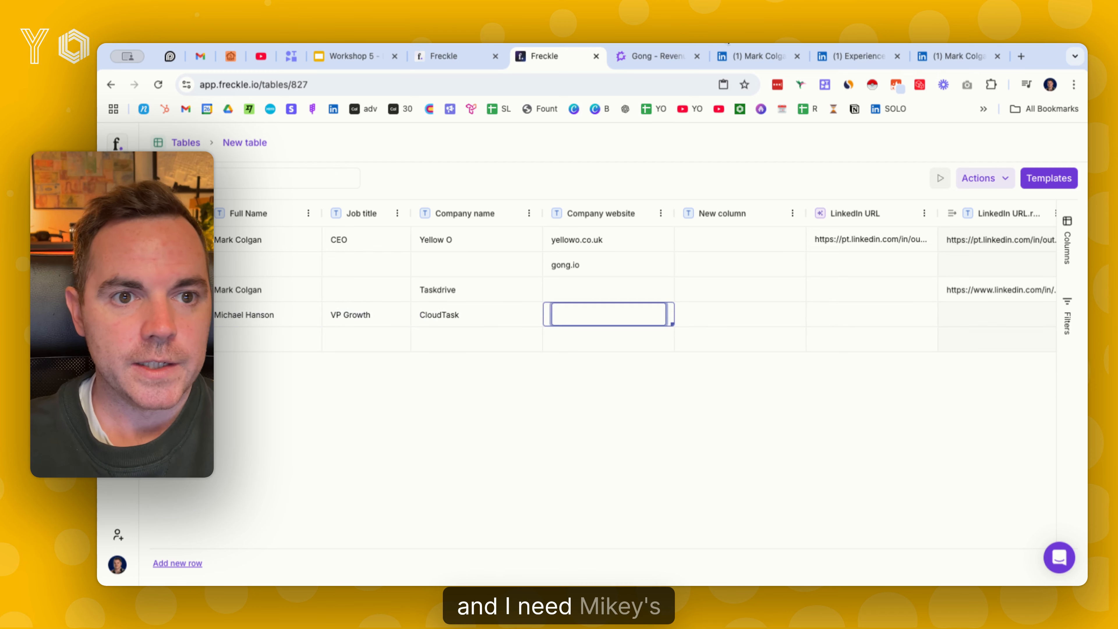
Switch to the contact's LinkedIn experience page, shorten its address to the base profile URL and load it
click(856, 56)
click(346, 84)
click(346, 87)
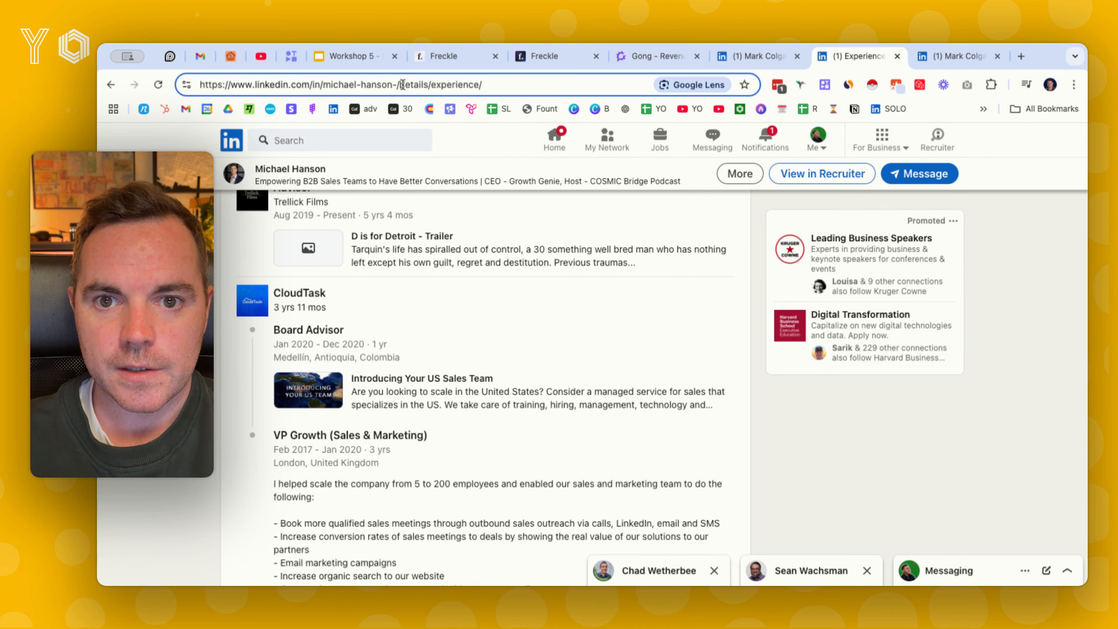
click(458, 84)
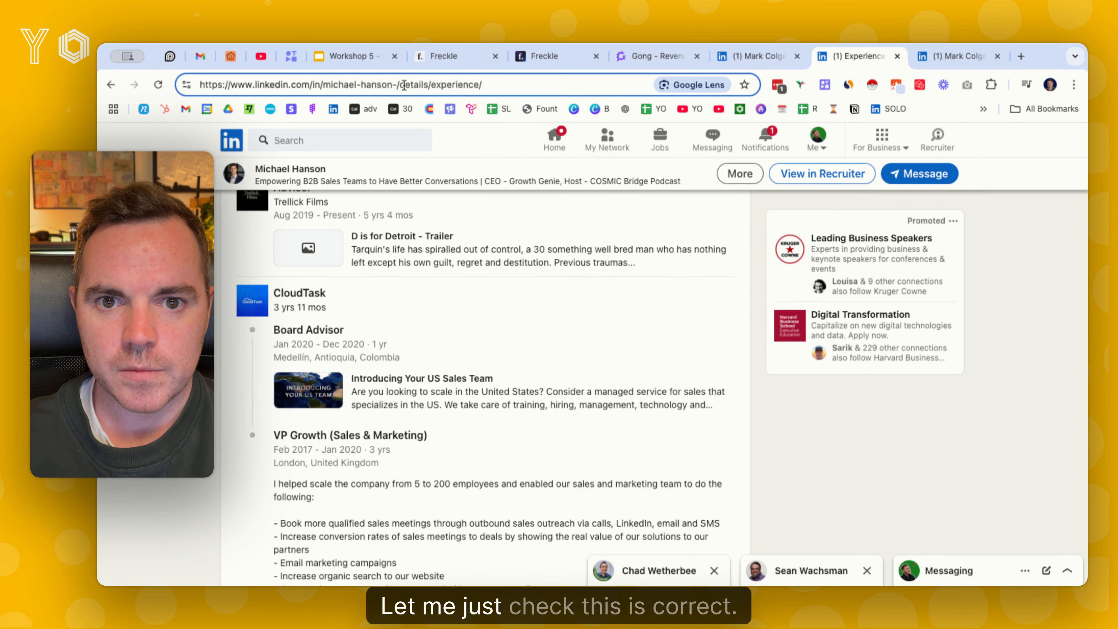
key(BackSpace)
key(Return)
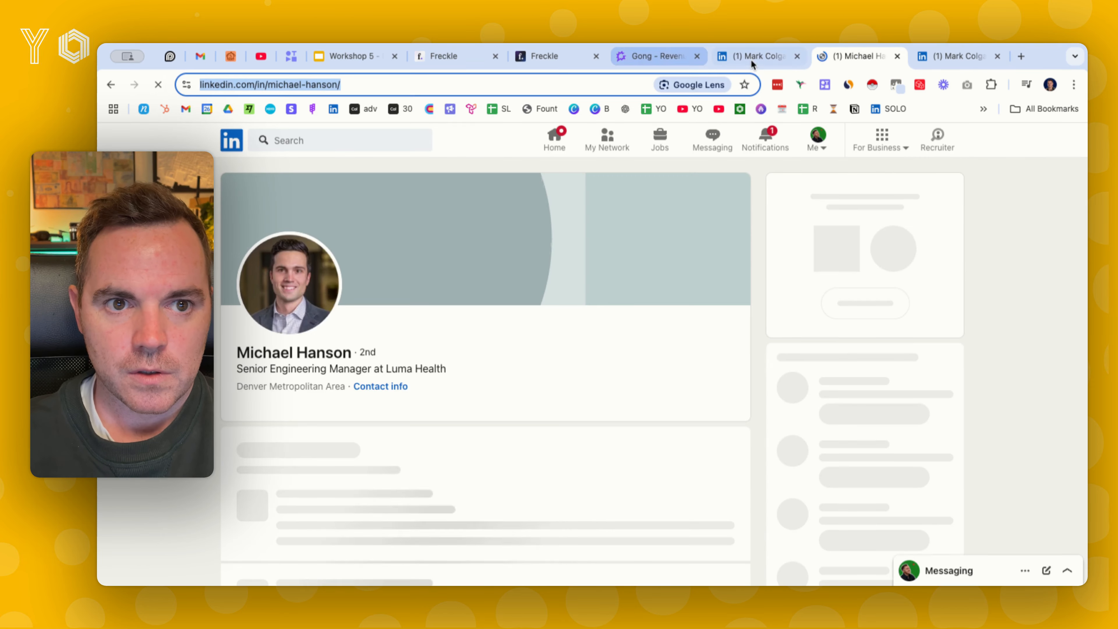
Return to the Freckle table and enter the contact's LinkedIn profile URL in the fourth row's LinkedIn URL.result cell
click(752, 58)
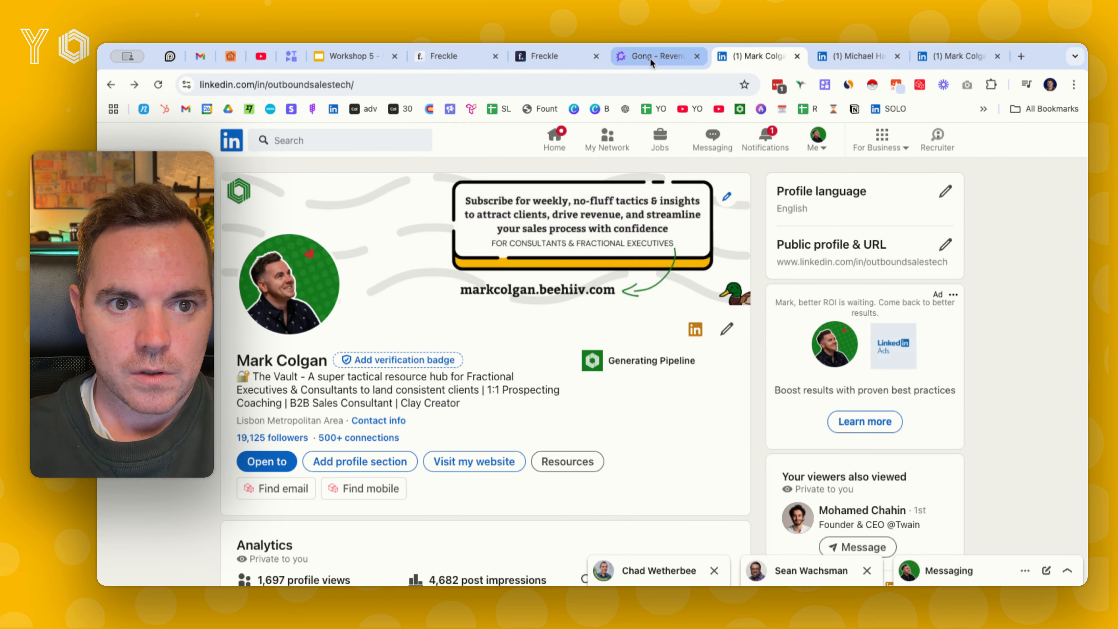
click(650, 57)
click(540, 57)
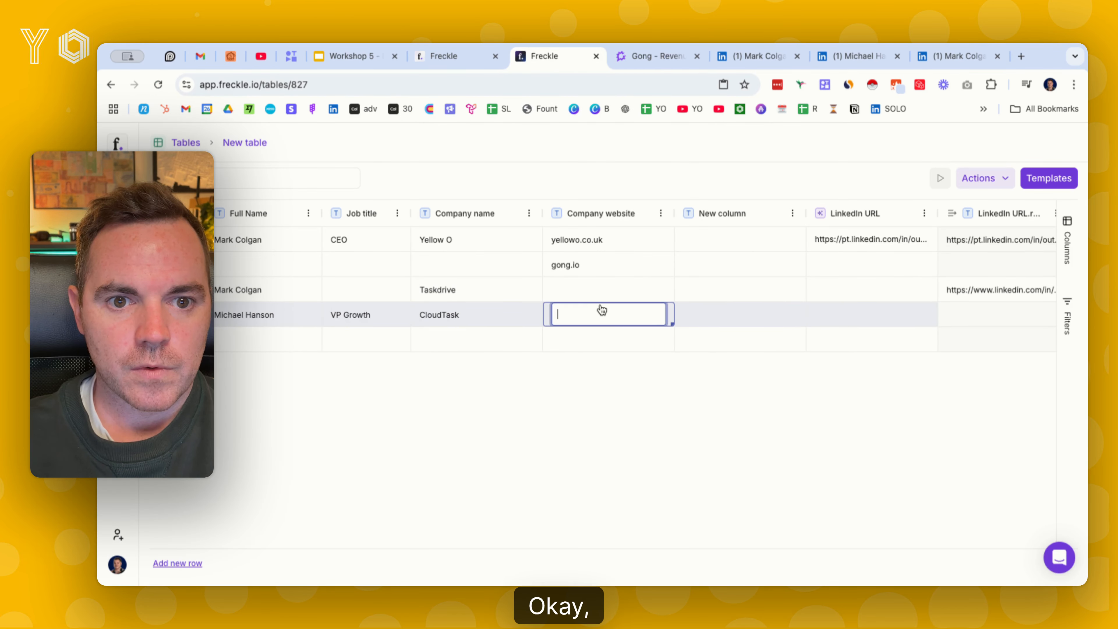
click(1000, 319)
key(Return)
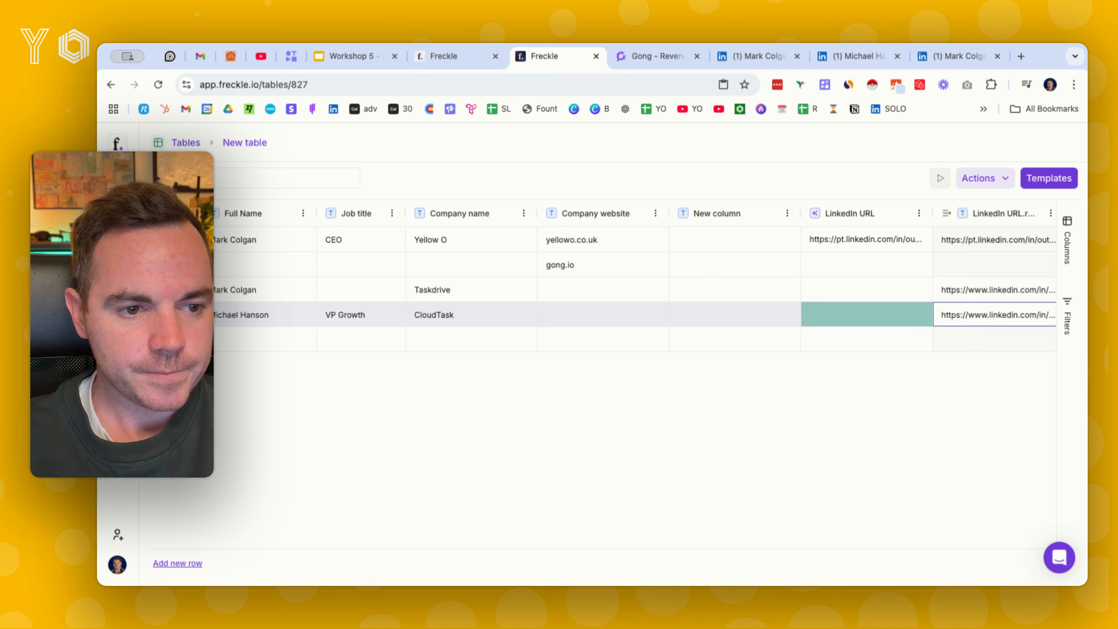
scroll(455, 314, left, 1)
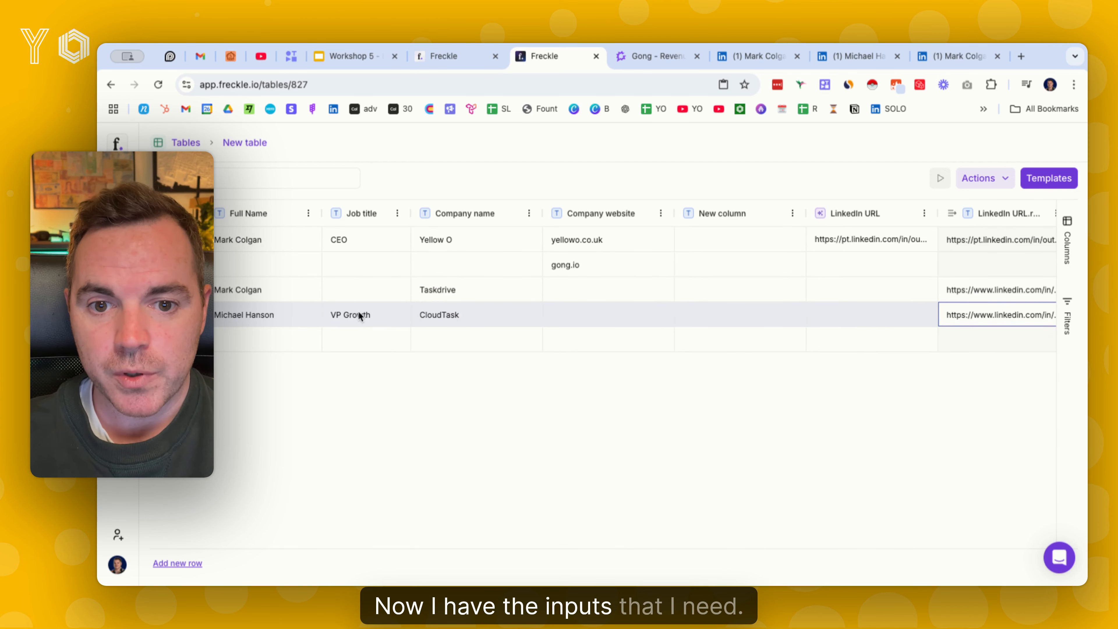
Add the "Confirm person works at company & in current role" template from the Template Library for configuration
scroll(359, 310, right, 10)
click(1051, 179)
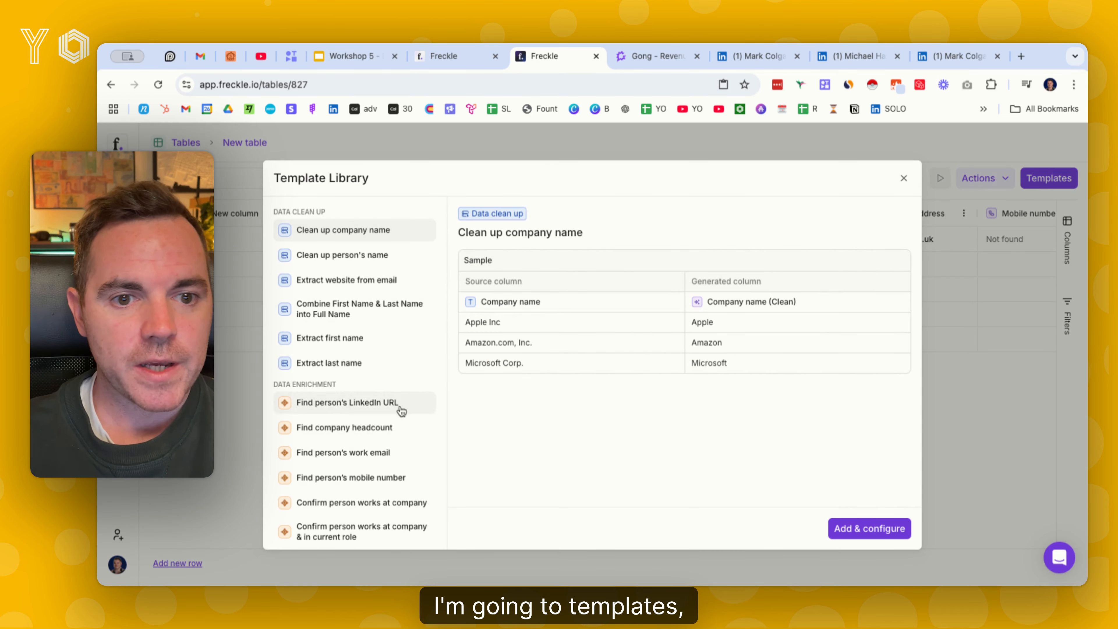
scroll(378, 383, down, 3)
click(348, 462)
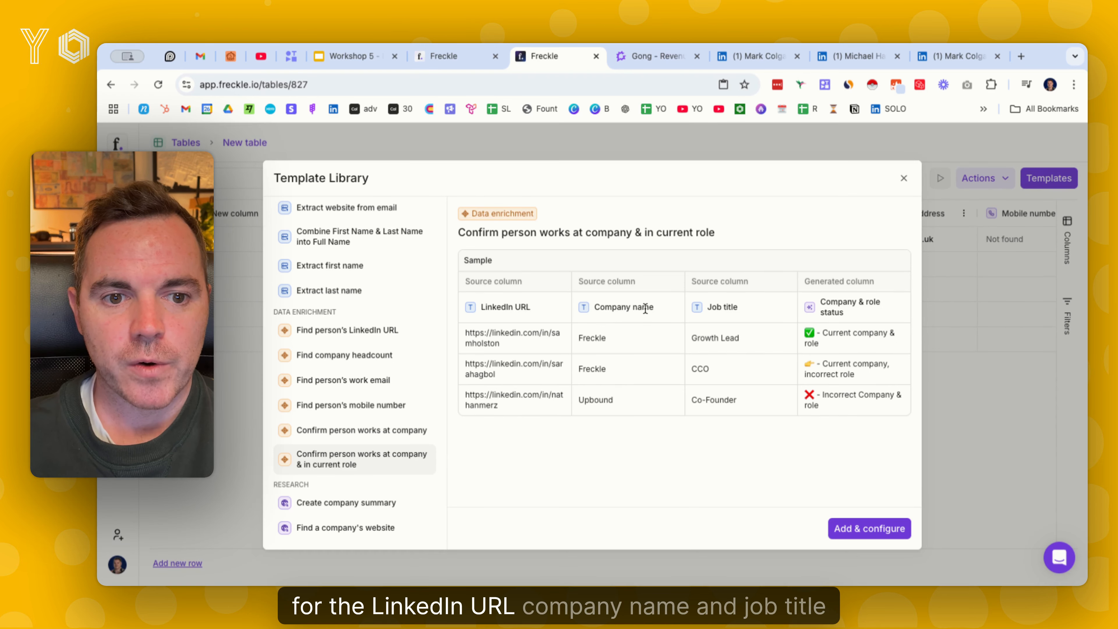
click(880, 541)
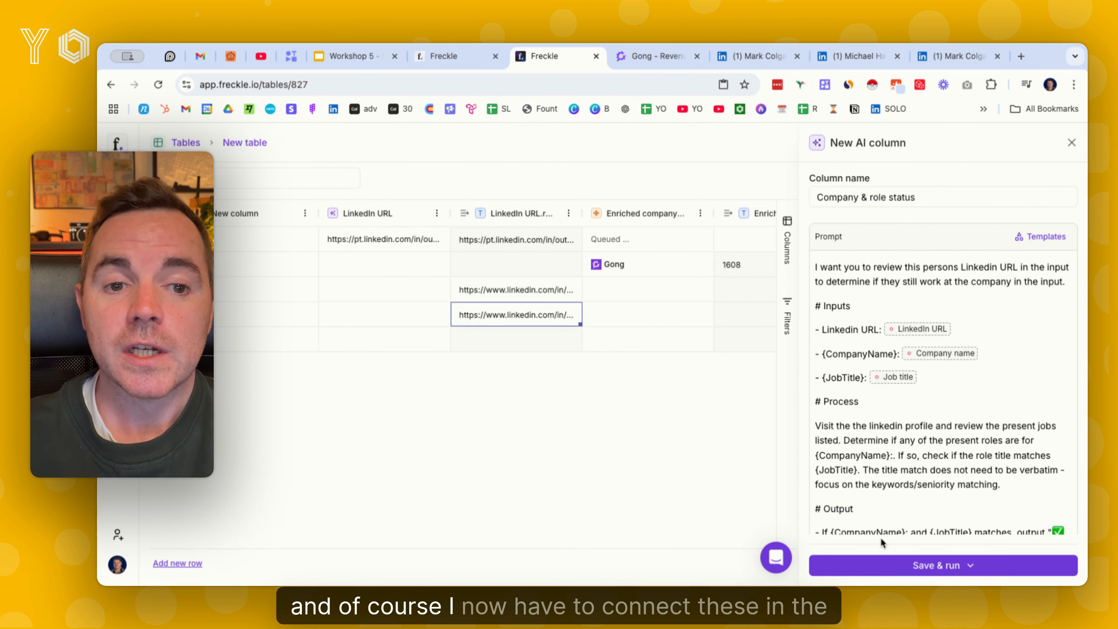
Map the prompt's LinkedIn URL input to LinkedIn URL.result, CompanyName to Company name and JobTitle to Job title
click(907, 330)
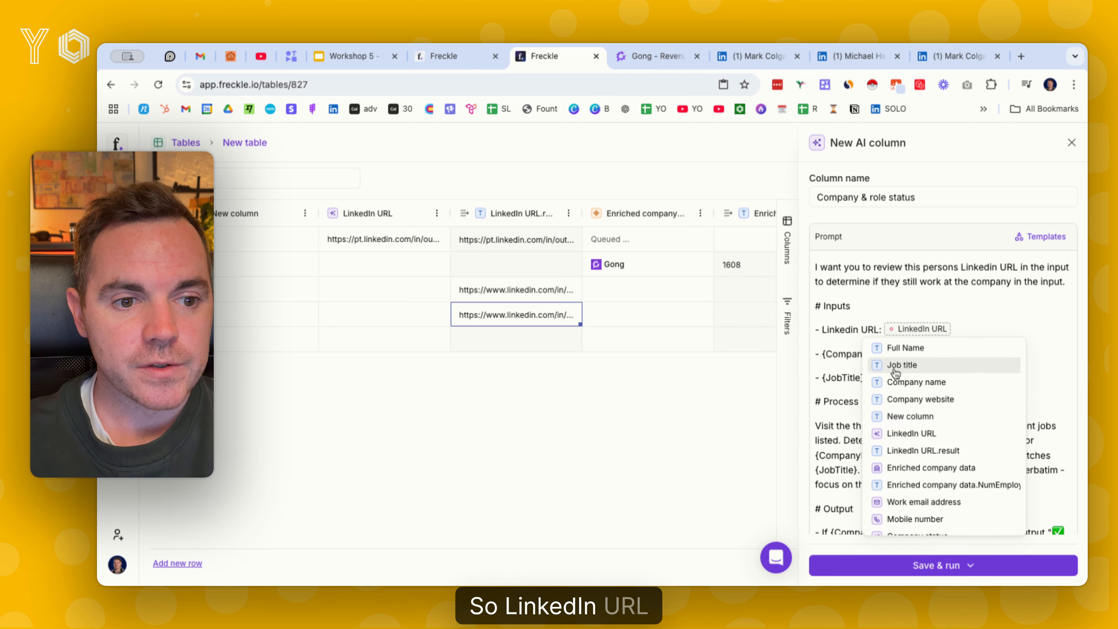
click(925, 451)
click(929, 353)
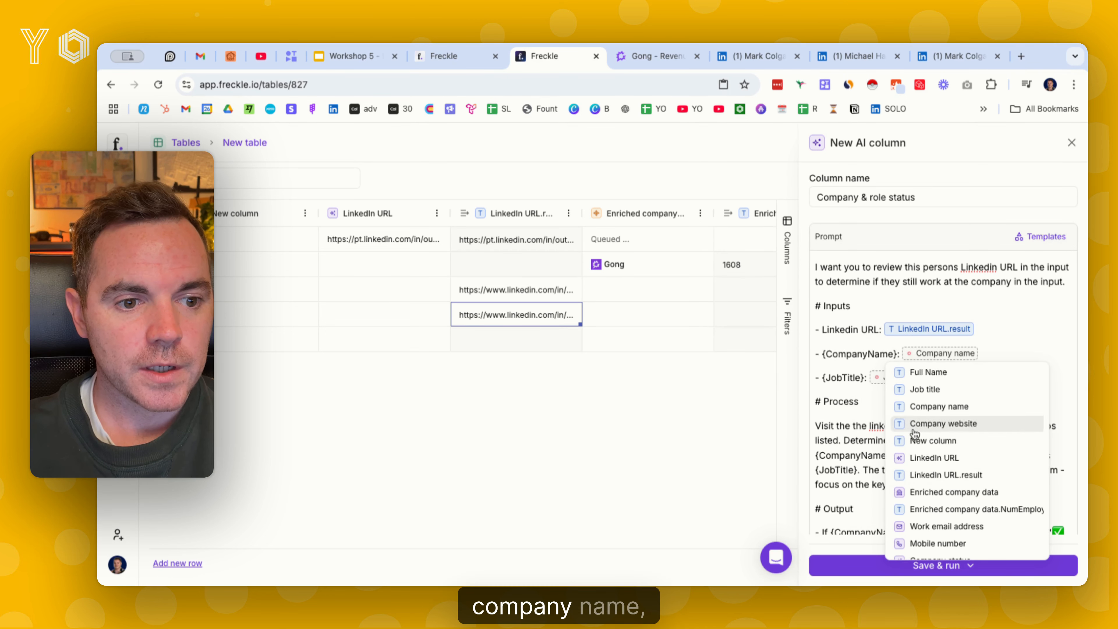
click(953, 408)
click(892, 377)
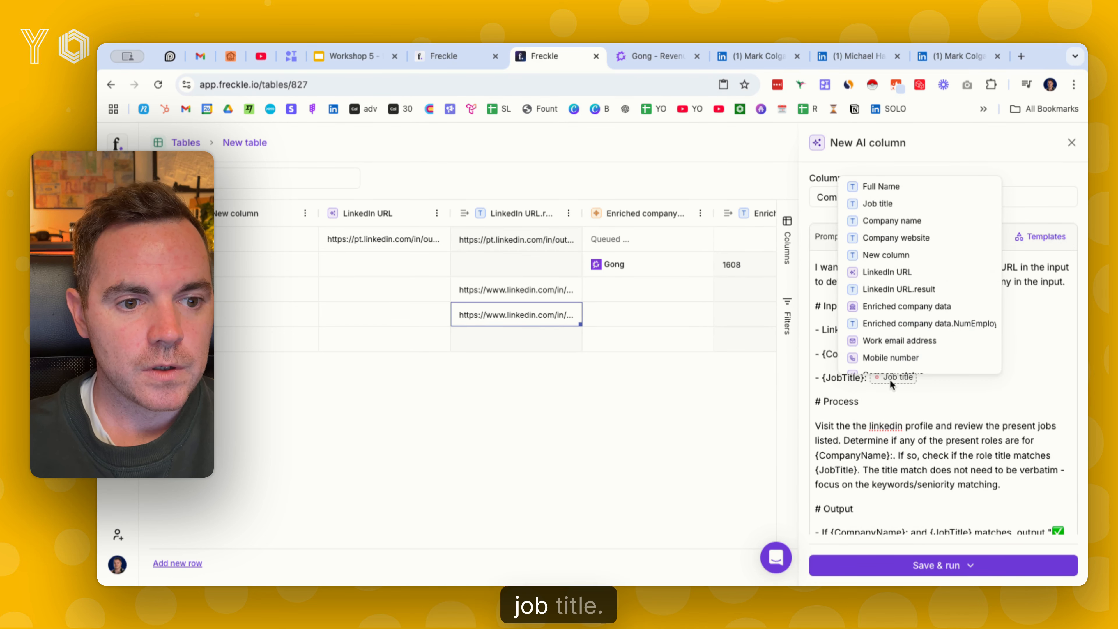
click(898, 205)
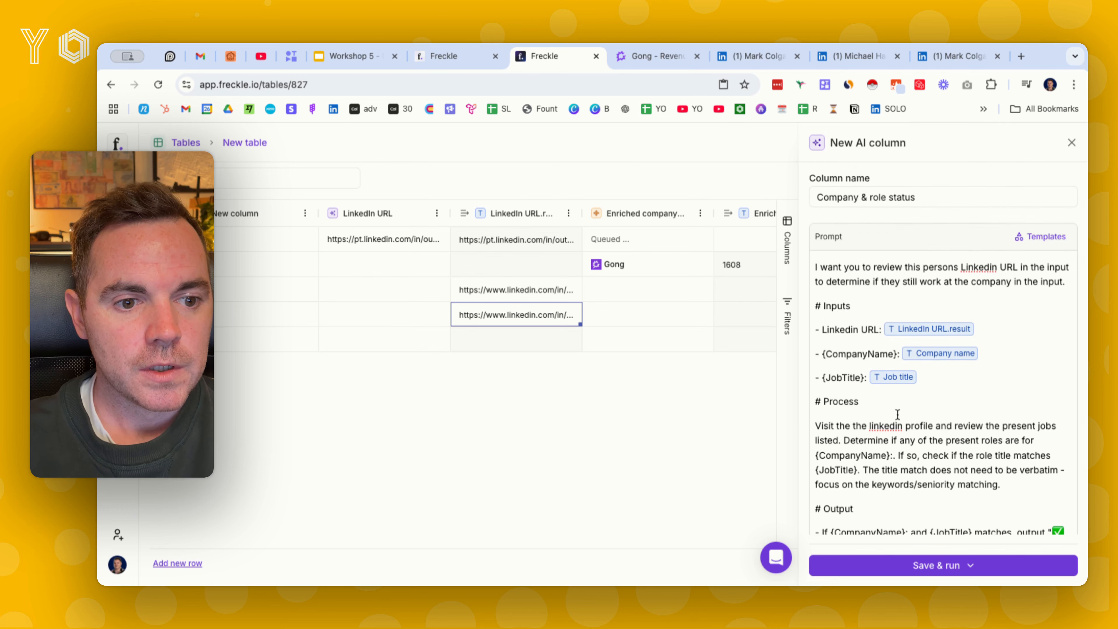
Review the Company & role status prompt's process and output rules, and save the column without running it
scroll(899, 412, down, 1)
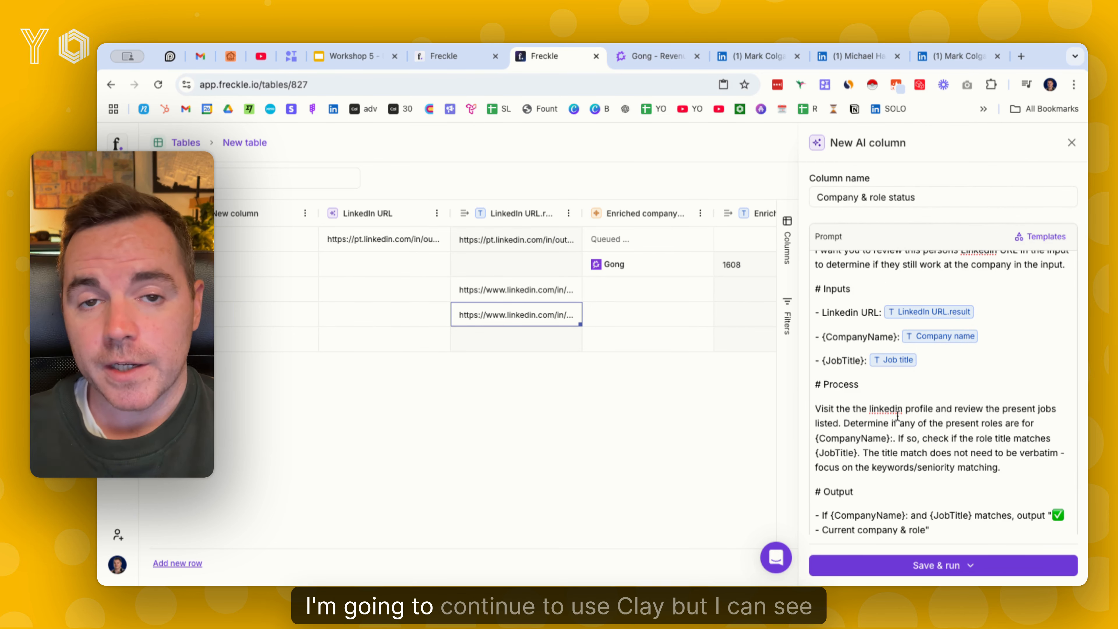
scroll(898, 416, down, 1)
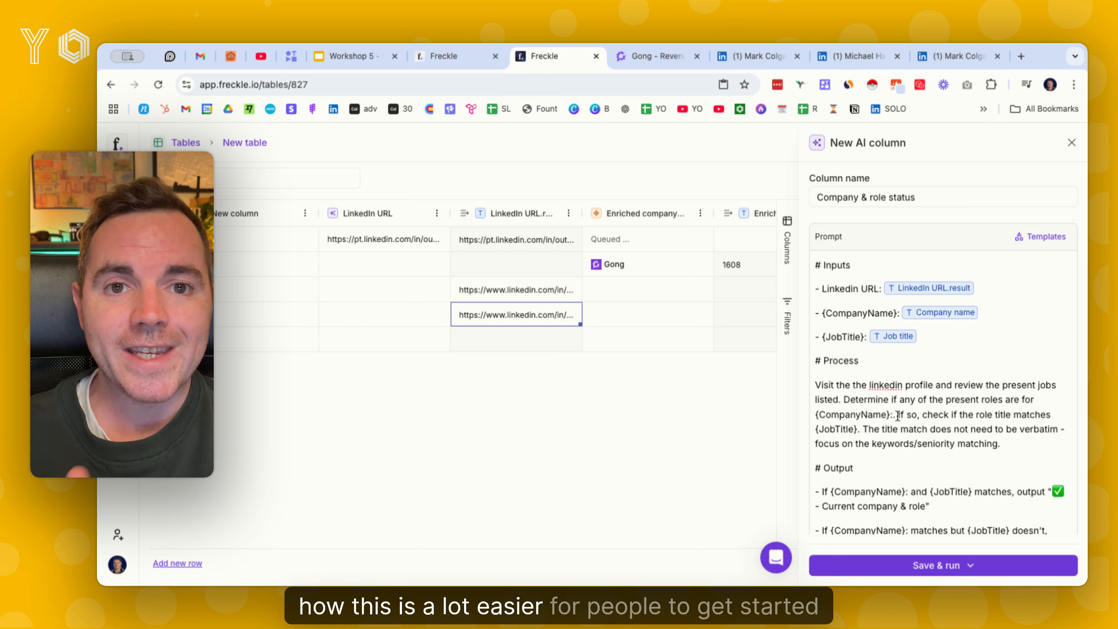
scroll(905, 419, up, 2)
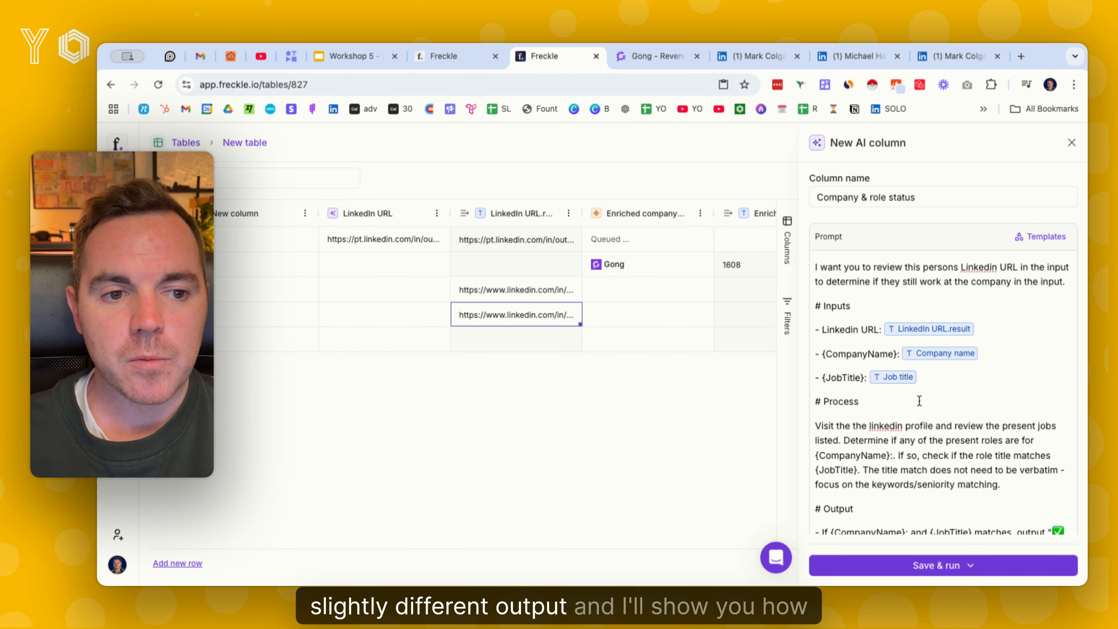
scroll(919, 398, down, 1)
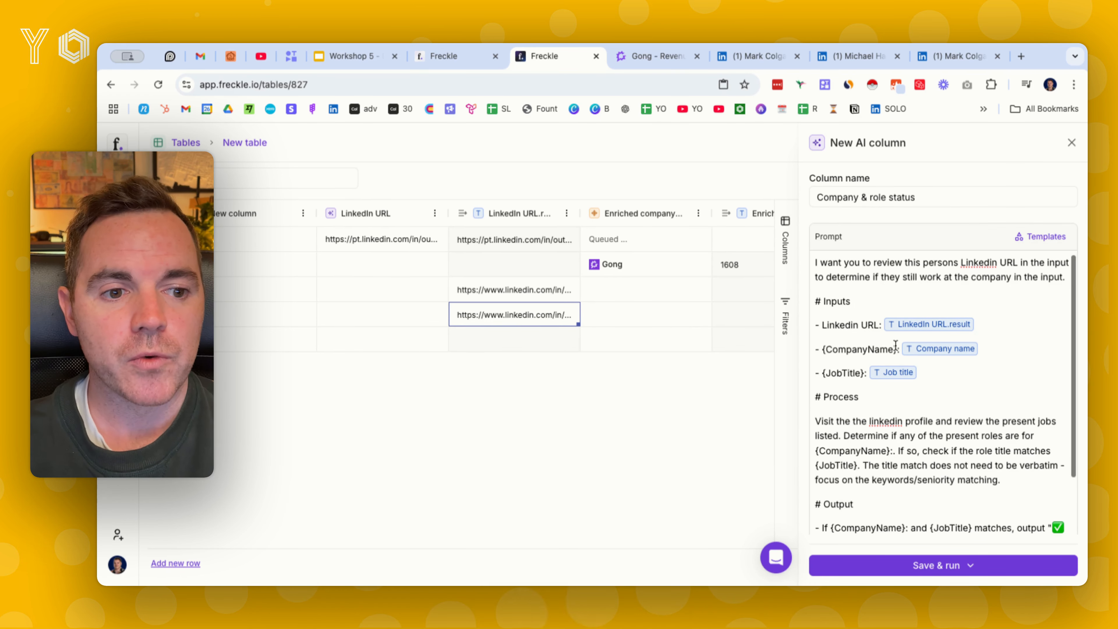
scroll(918, 372, down, 4)
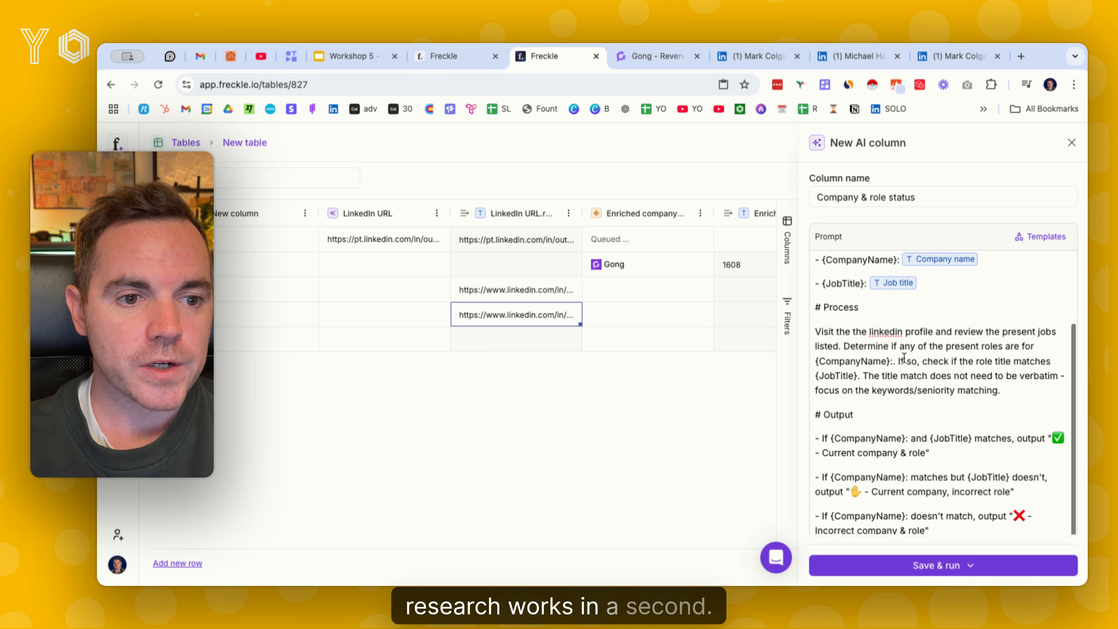
click(980, 570)
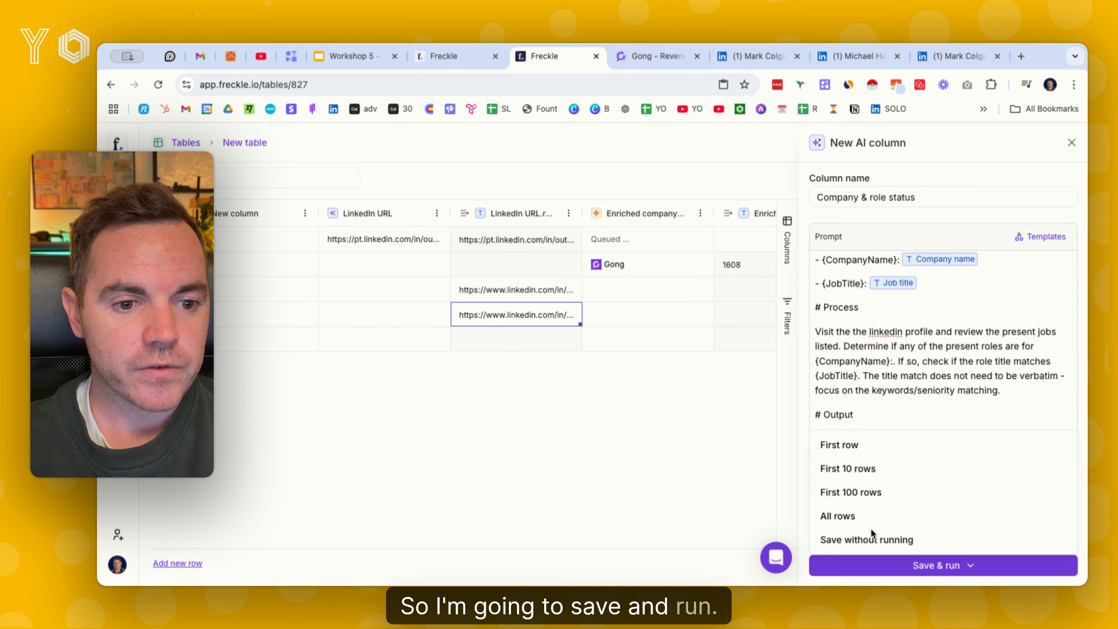
click(886, 541)
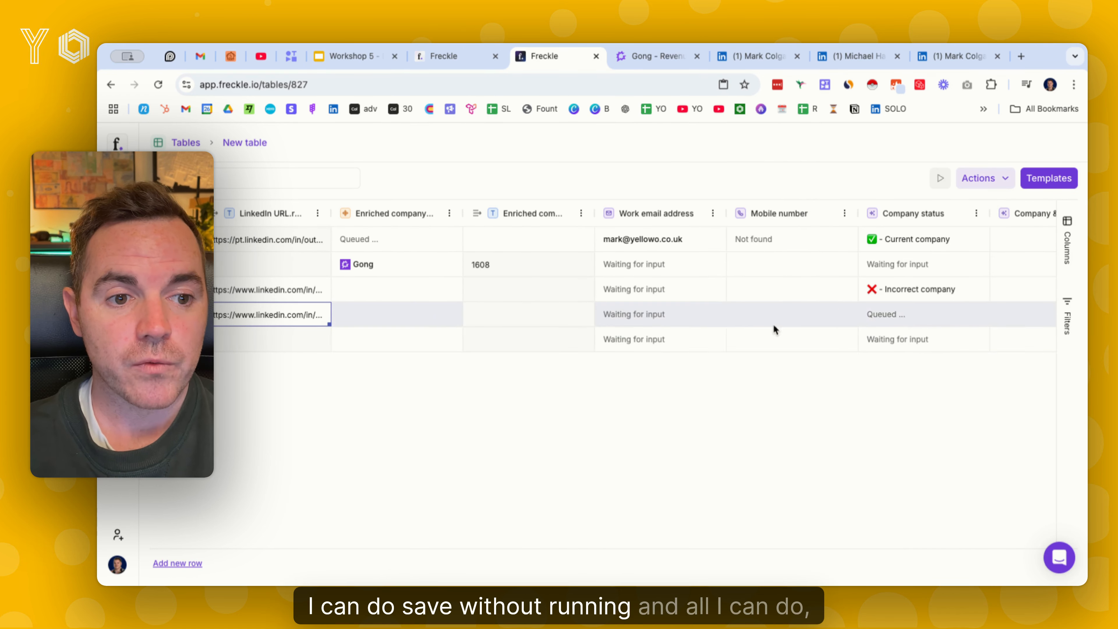
Run Company & role status on the fourth row only, and review that row's job title and company name
scroll(942, 315, right, 3)
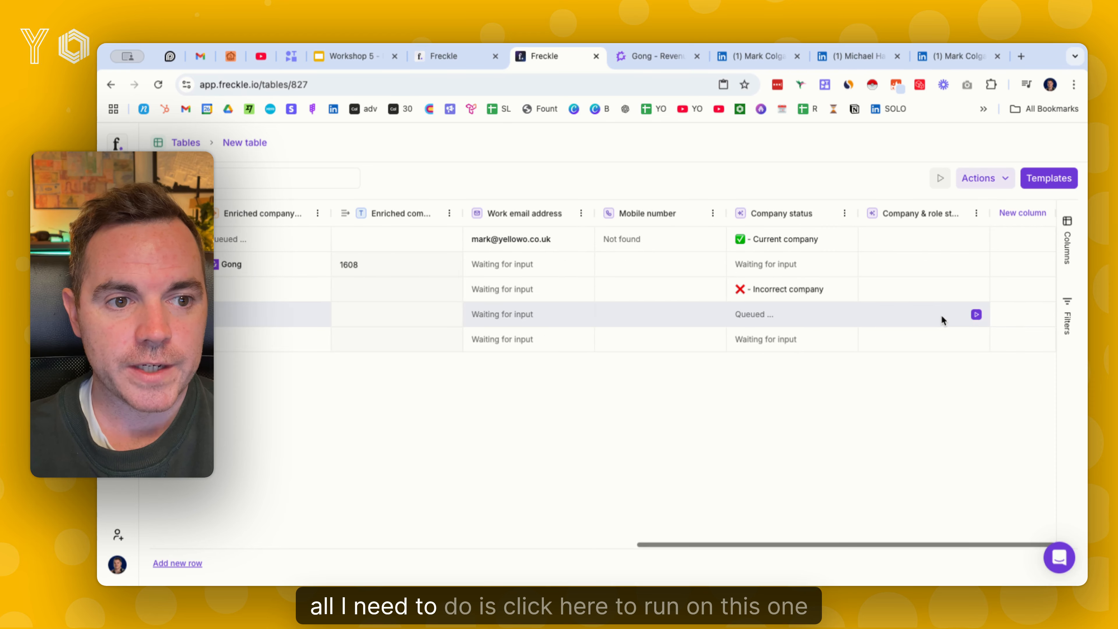
click(980, 315)
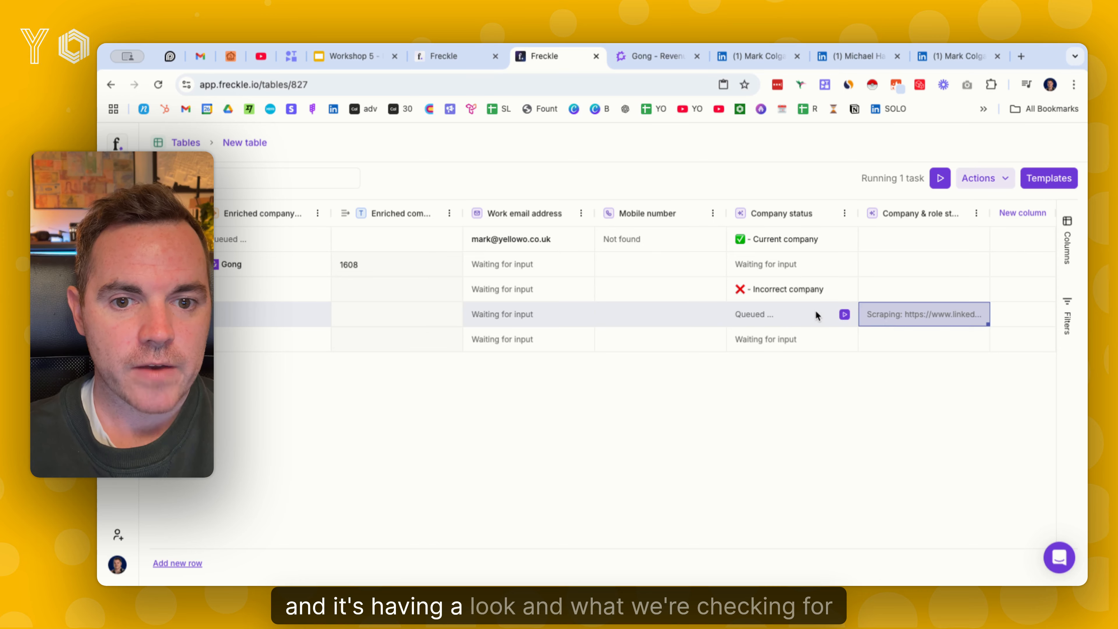
scroll(815, 315, left, 8)
scroll(810, 308, left, 10)
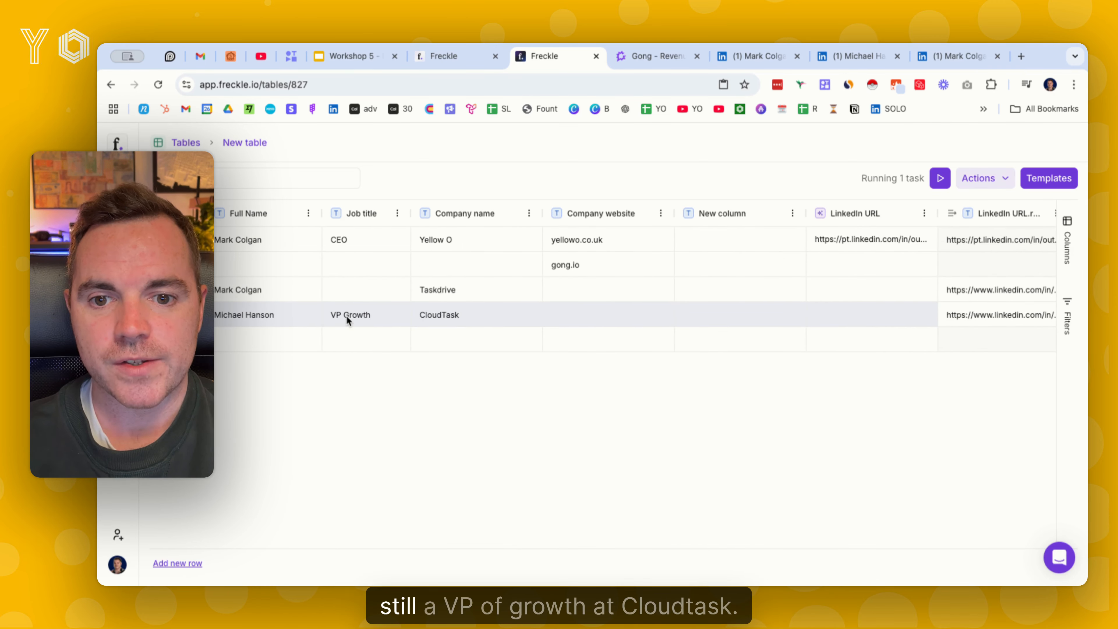
scroll(441, 314, right, 20)
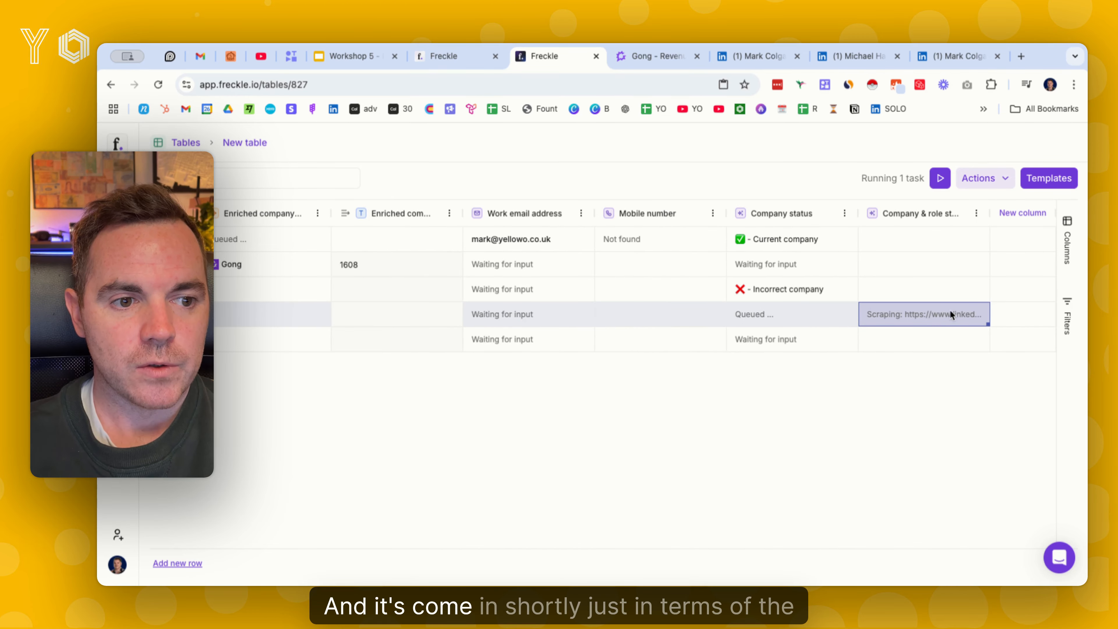
Check the credit usage under Plans & billing, and open the fourth row's Company & role status cell details
click(118, 565)
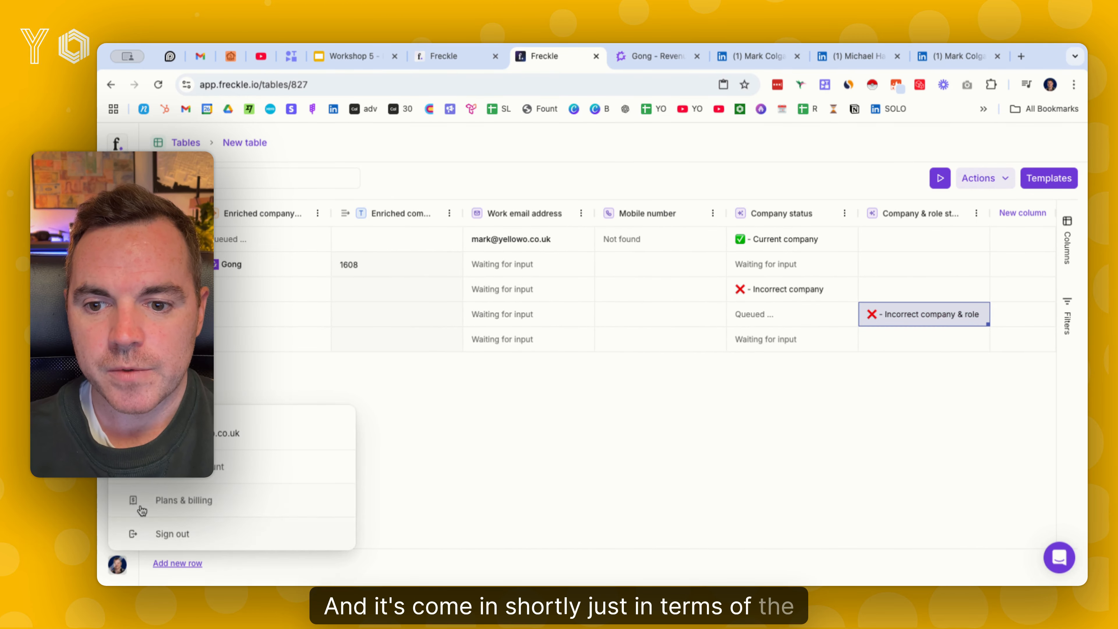
click(183, 502)
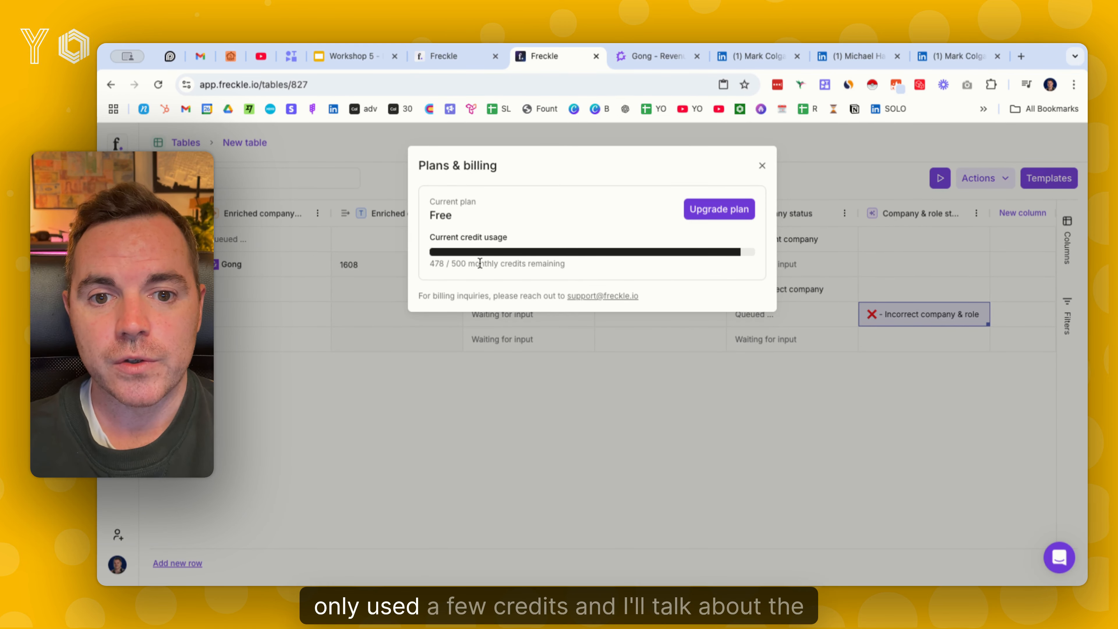
click(764, 166)
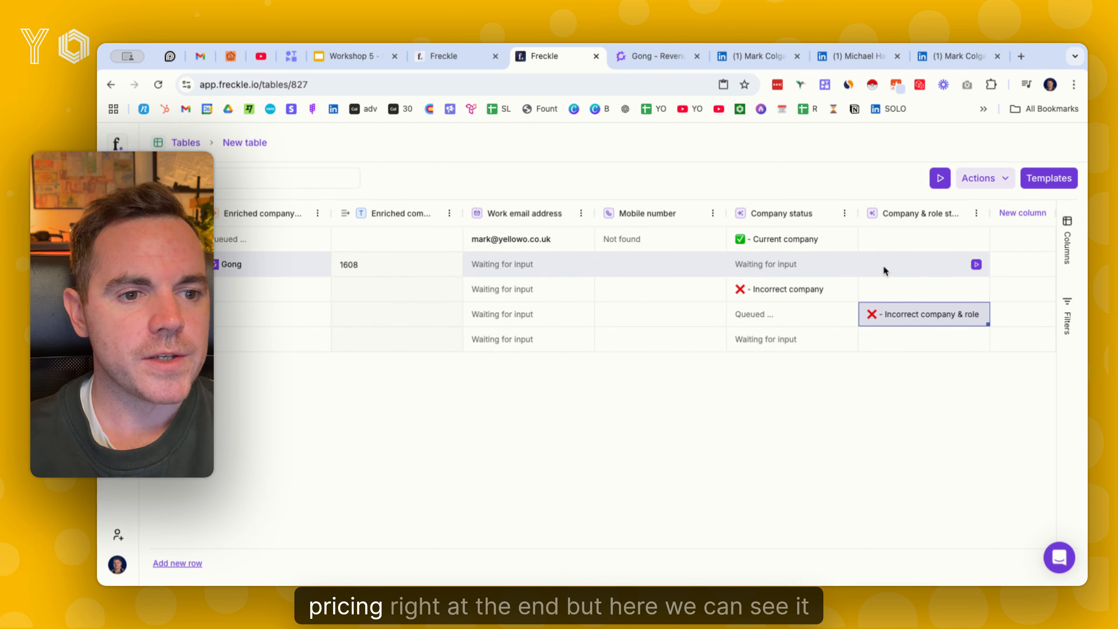
click(923, 316)
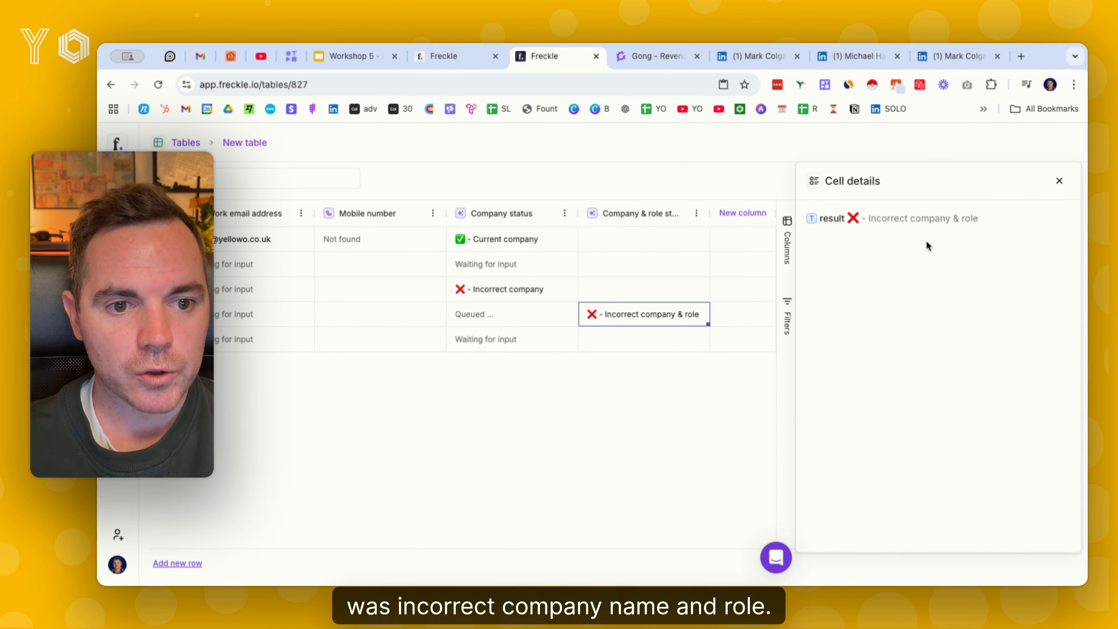
Close the cell details and review the fourth row's job title, company name and LinkedIn URL against its Company & role status
click(1060, 181)
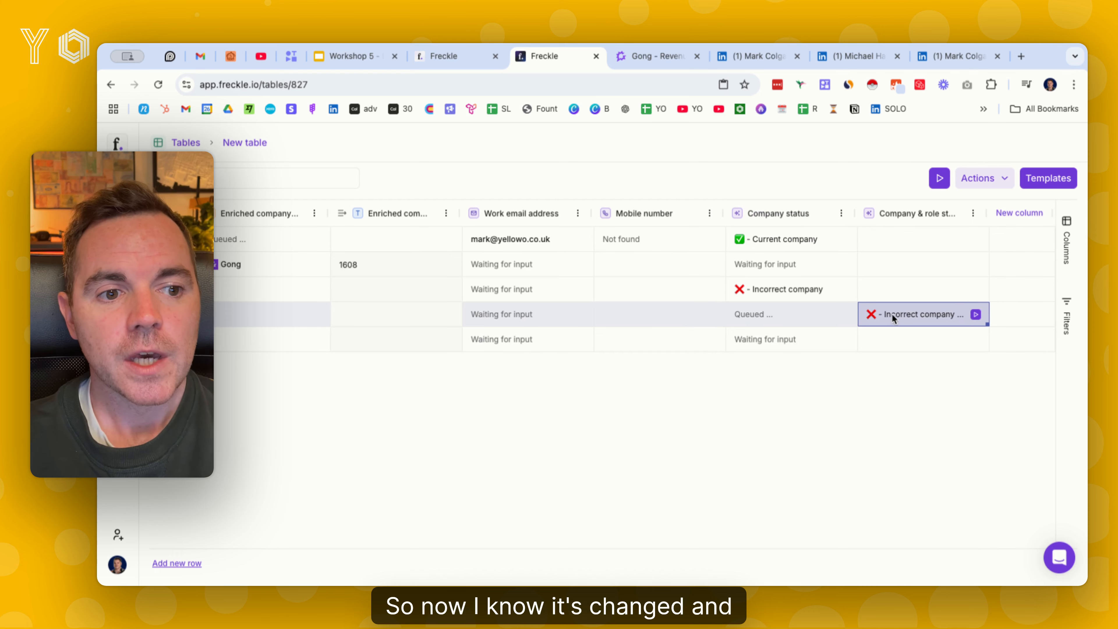
scroll(621, 316, left, 10)
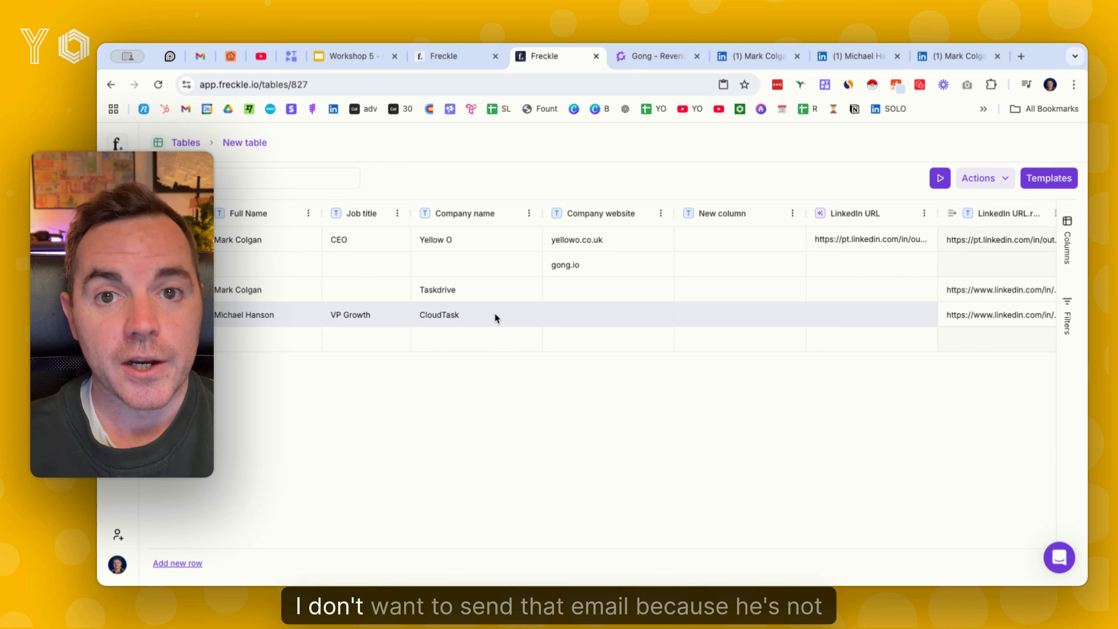
scroll(499, 313, right, 1)
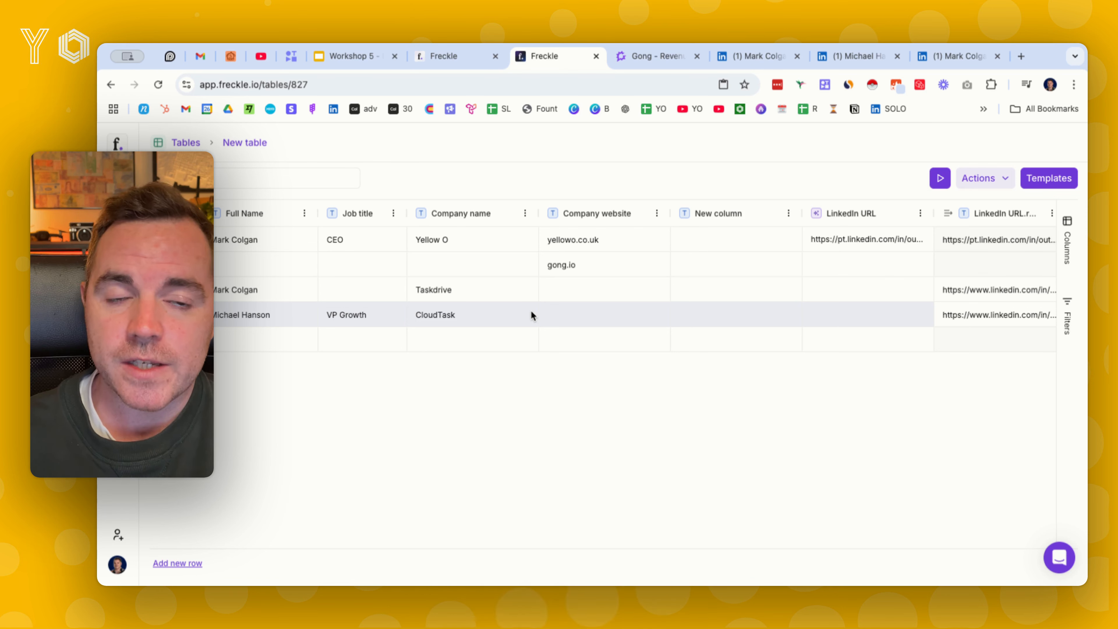
scroll(584, 316, right, 1)
scroll(584, 315, right, 10)
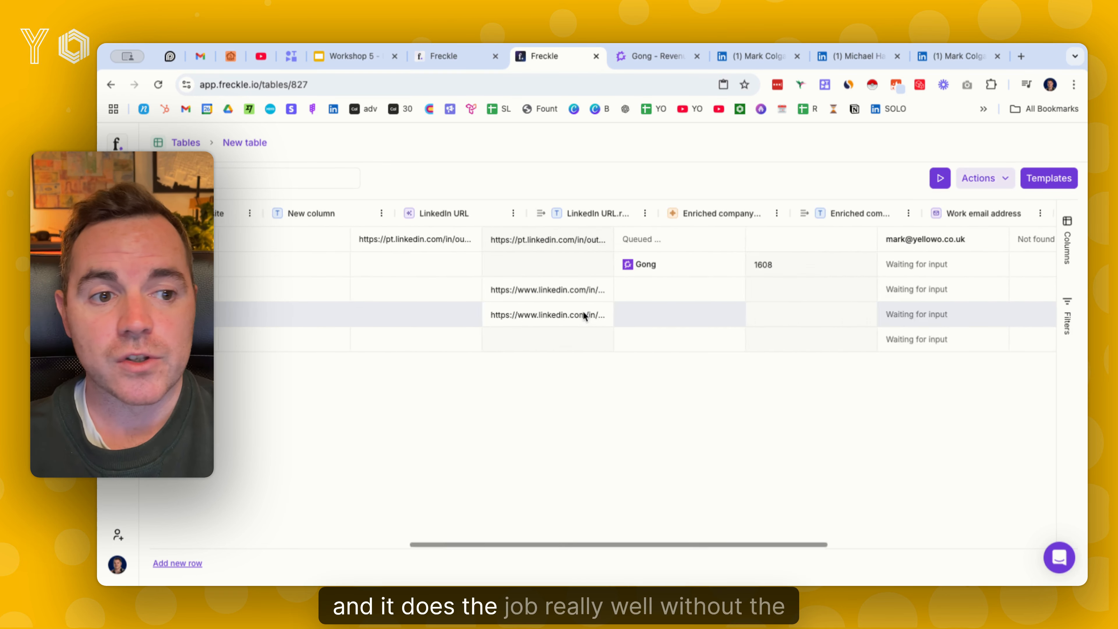
scroll(583, 312, right, 5)
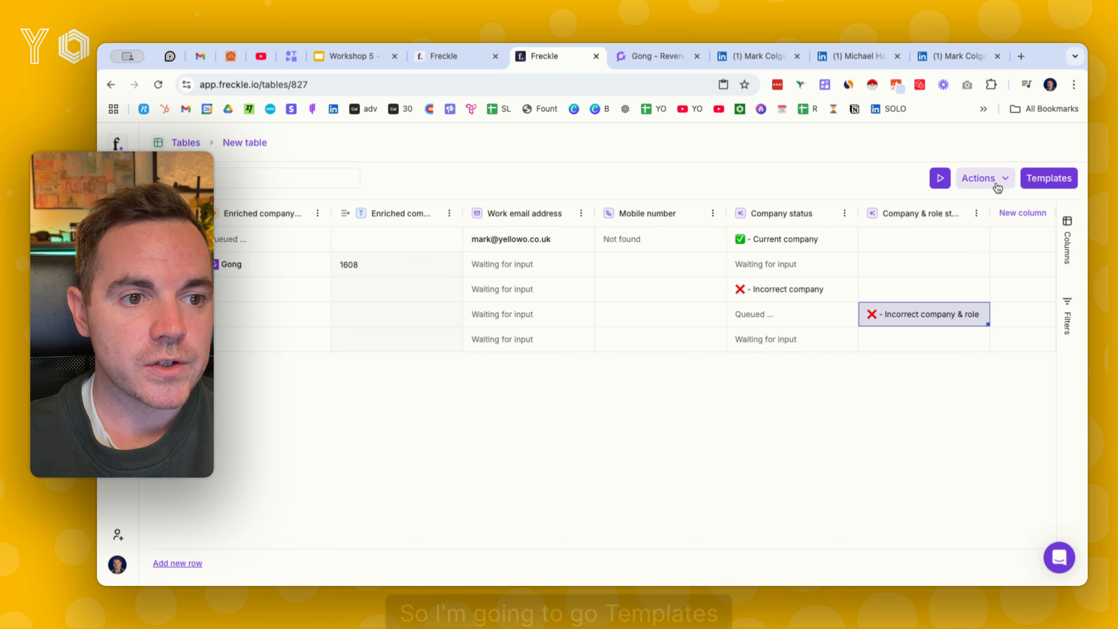
Add the Create company summary template as a new AI column, and map its Company website input to the Company website column
click(1048, 181)
scroll(374, 365, down, 3)
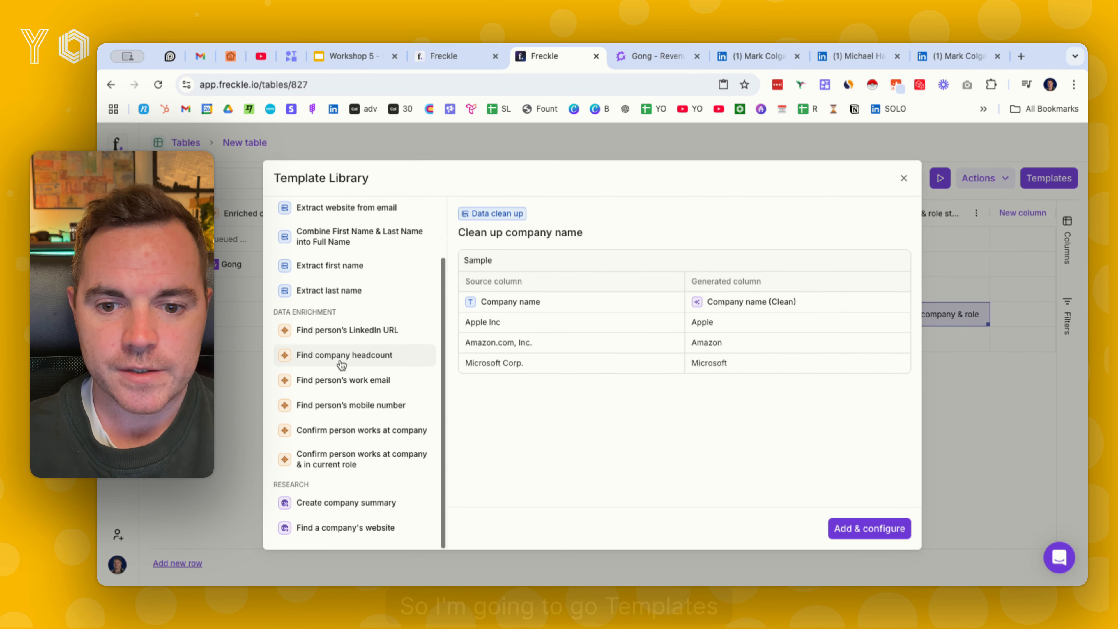
click(373, 507)
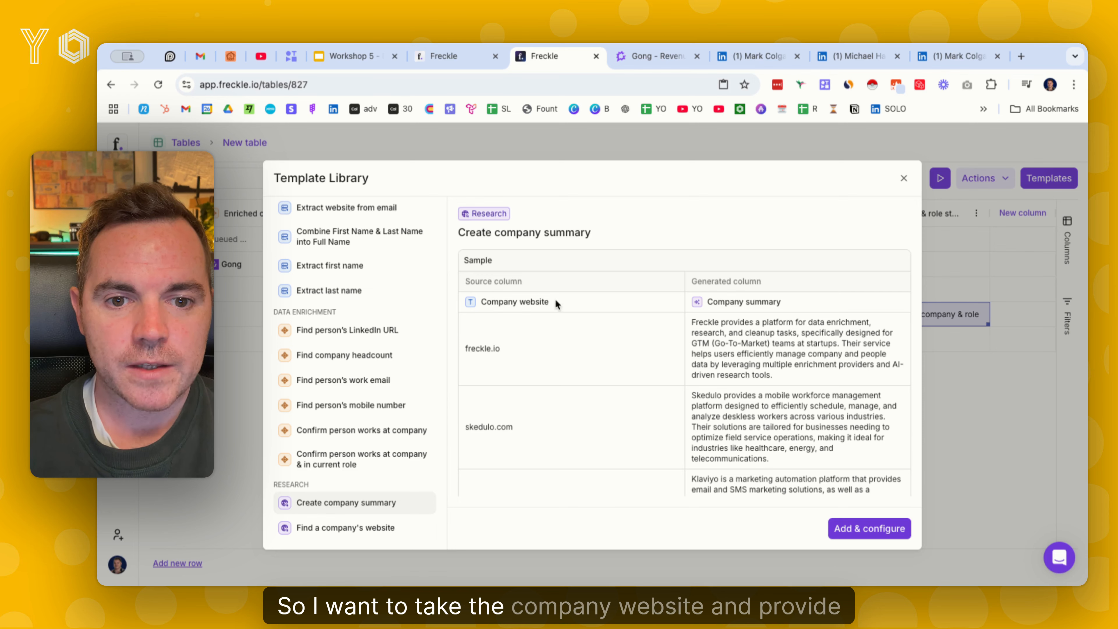
click(867, 532)
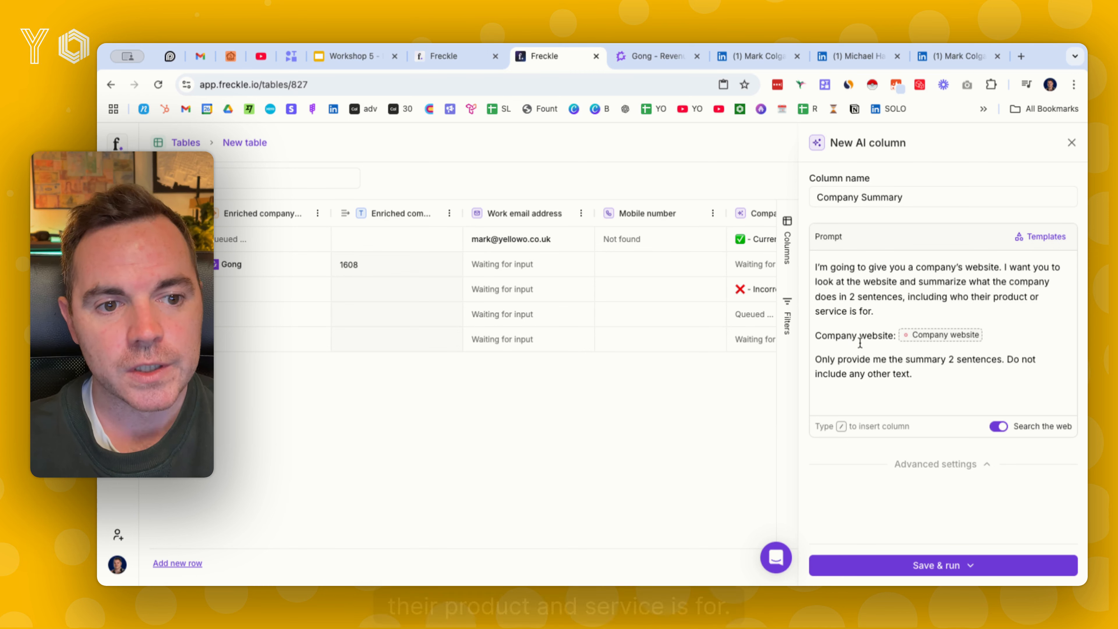
click(945, 336)
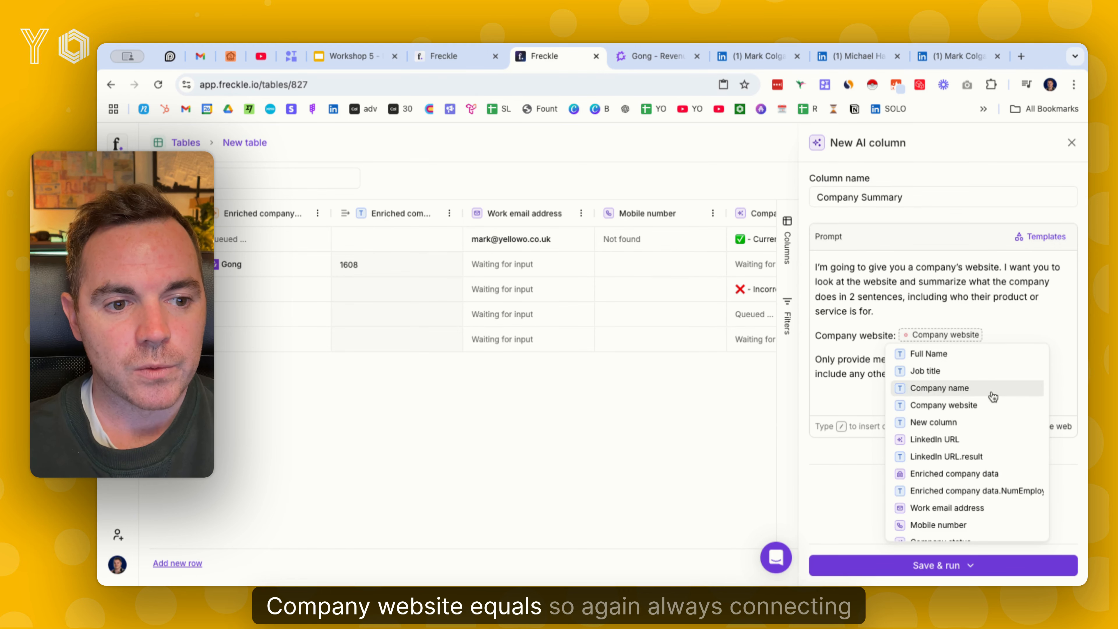
click(972, 408)
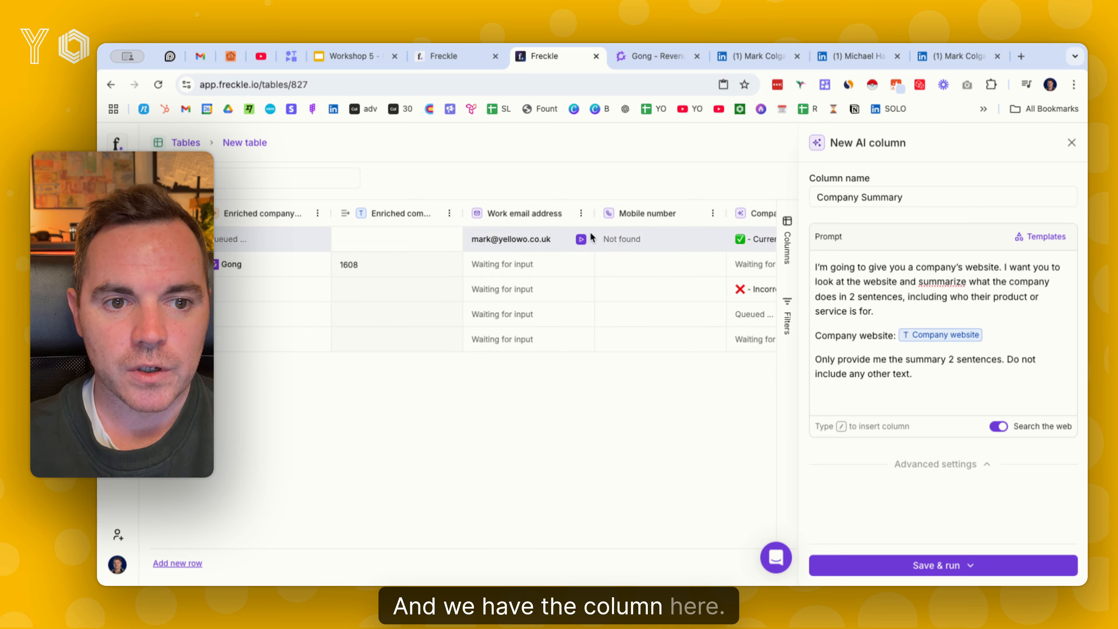
Check which rows have a company website, and enter cloudtask.com as the website in the CloudTask row
scroll(582, 231, right, 6)
scroll(571, 229, left, 5)
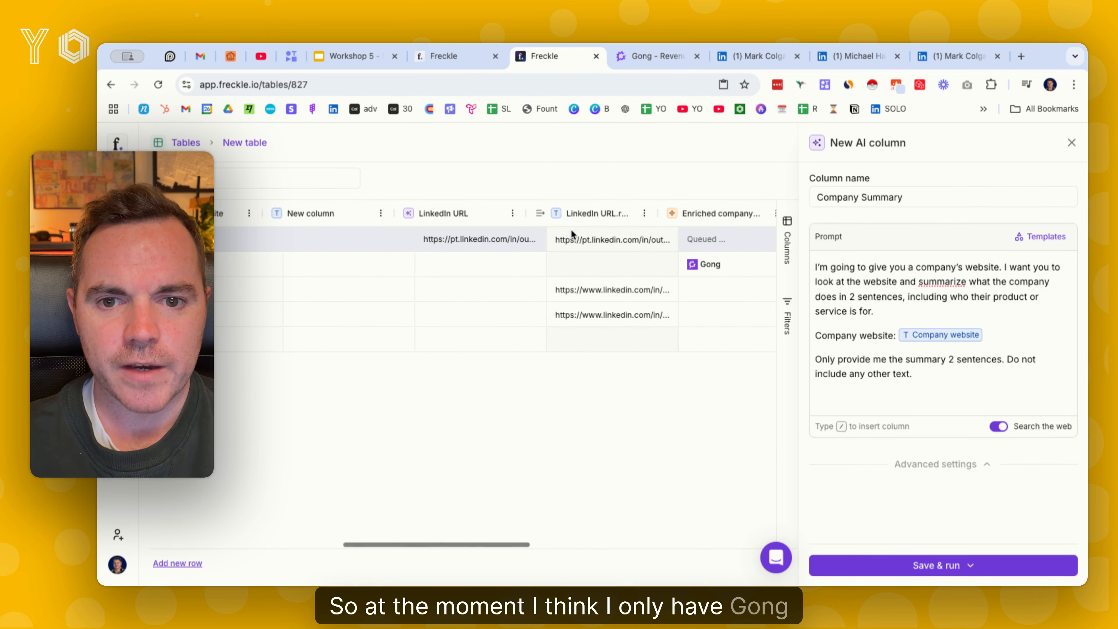
scroll(572, 229, right, 5)
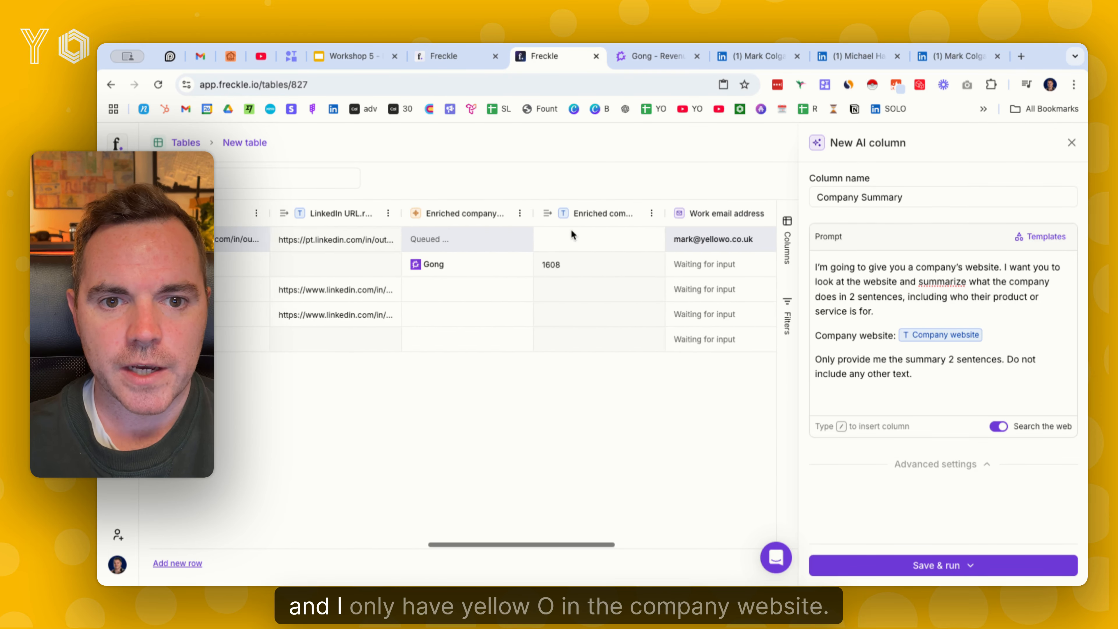
scroll(571, 229, left, 6)
scroll(572, 229, up, 1)
scroll(571, 230, down, 1)
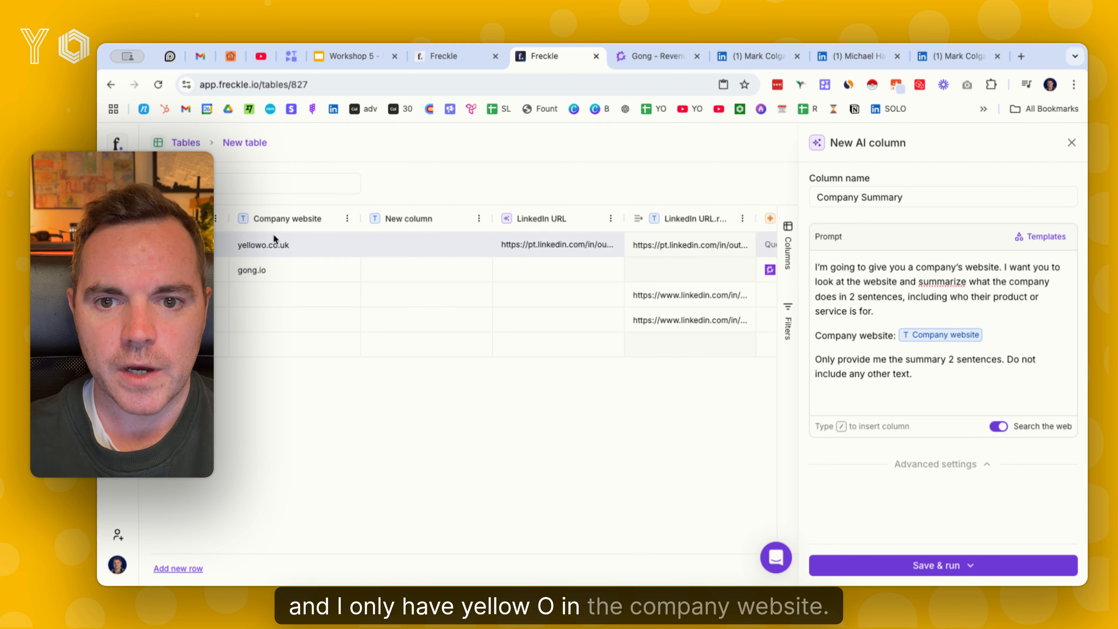
double_click(295, 320)
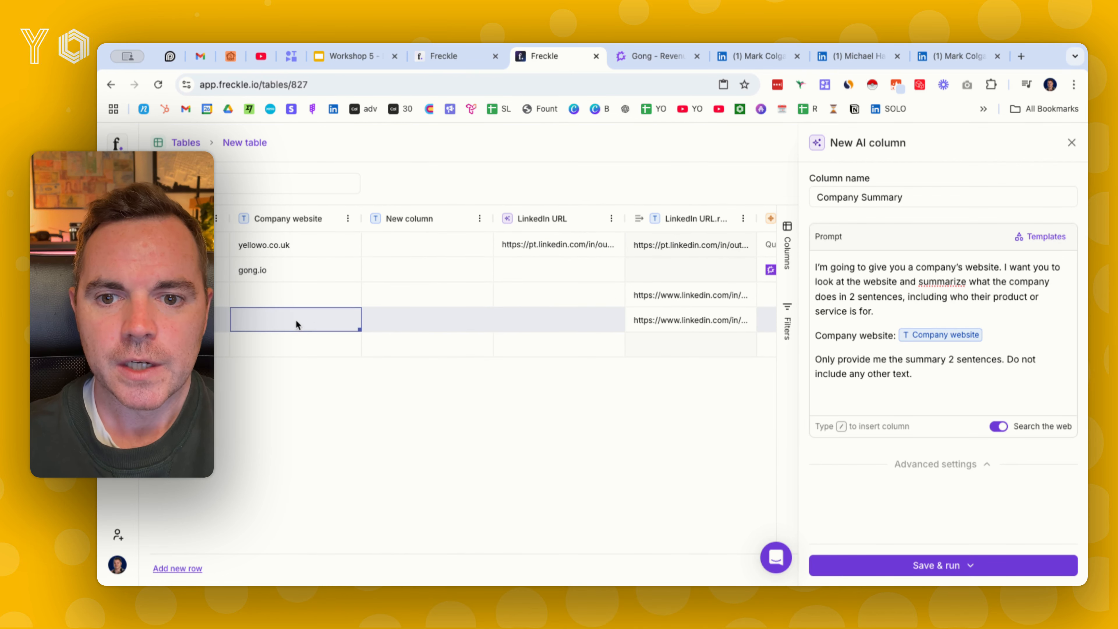
text(cloudta)
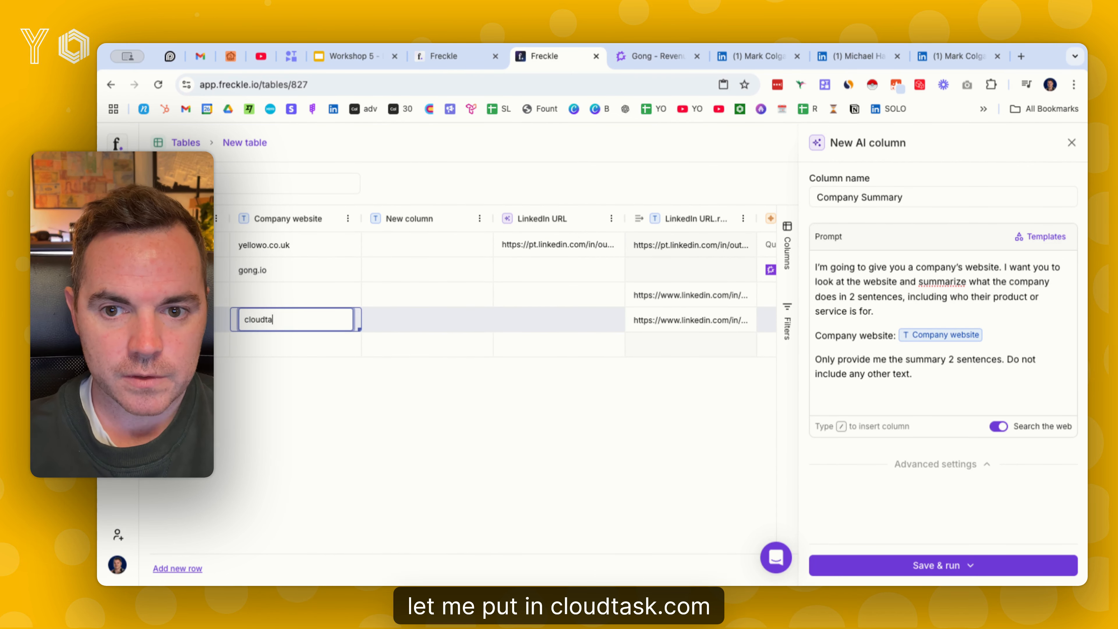
text(sk.com)
key(Return)
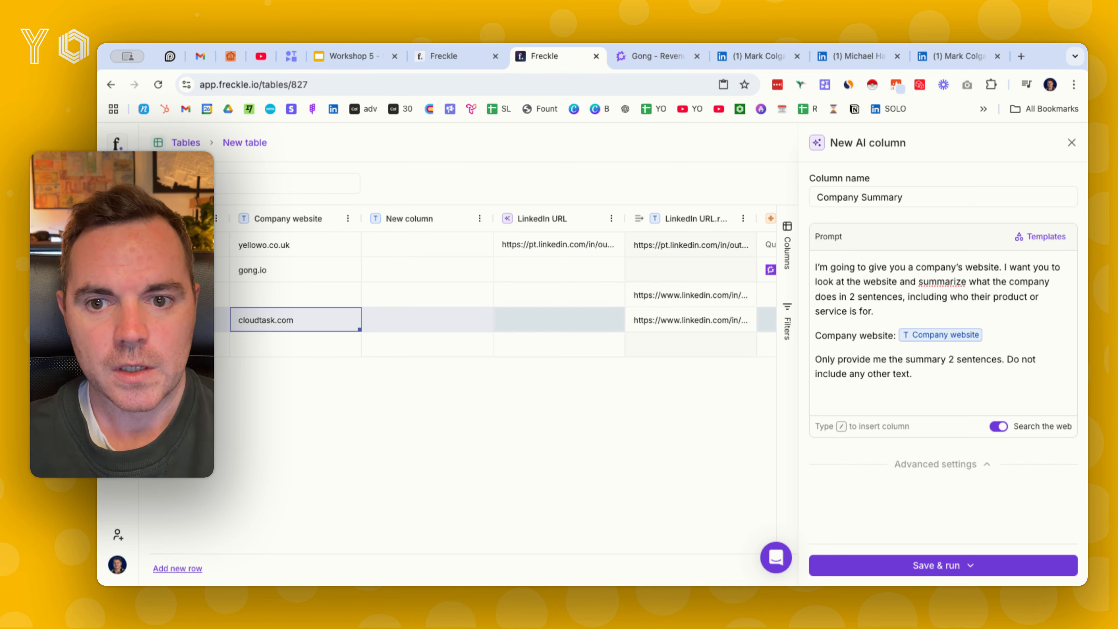
Enter taskdrive.com as the company website in the Taskdrive row
scroll(328, 313, left, 7)
click(568, 303)
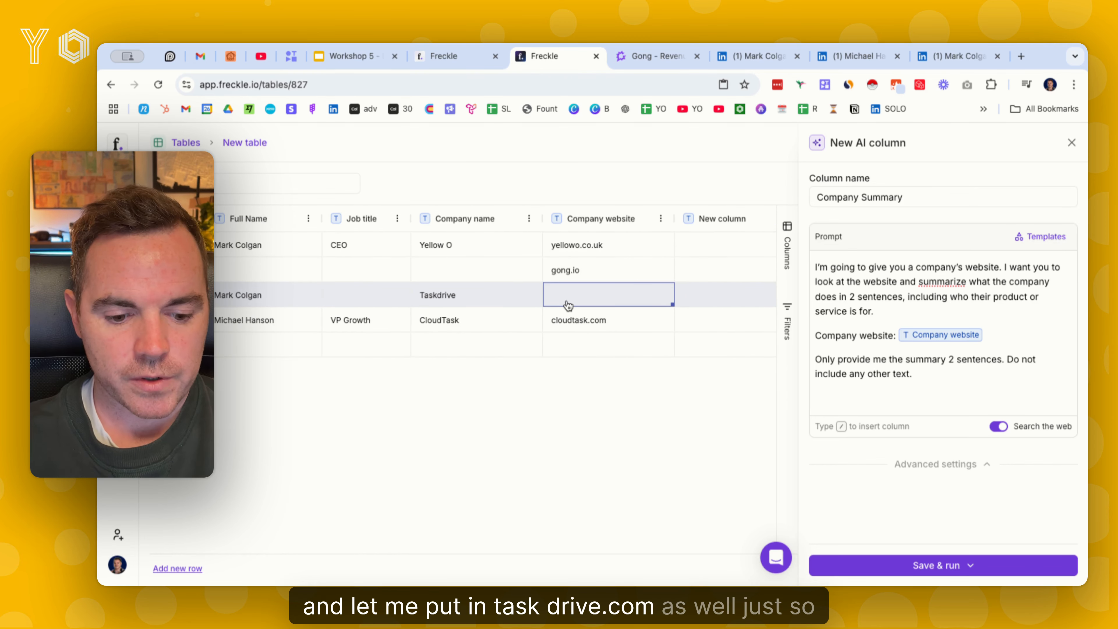
text(taskdrive.)
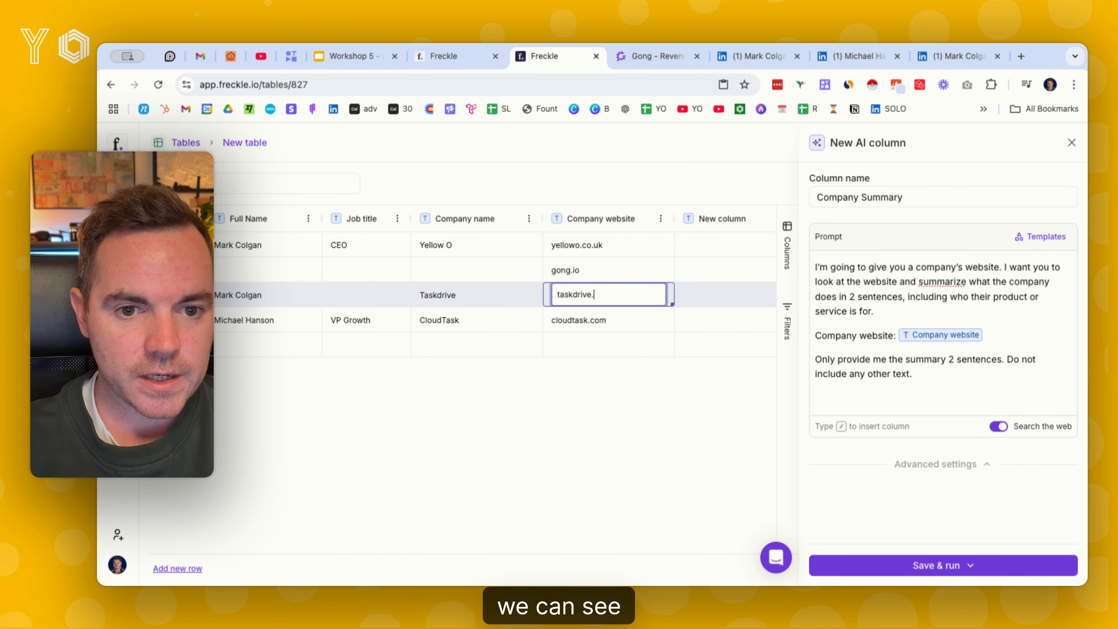
text(com)
key(Return)
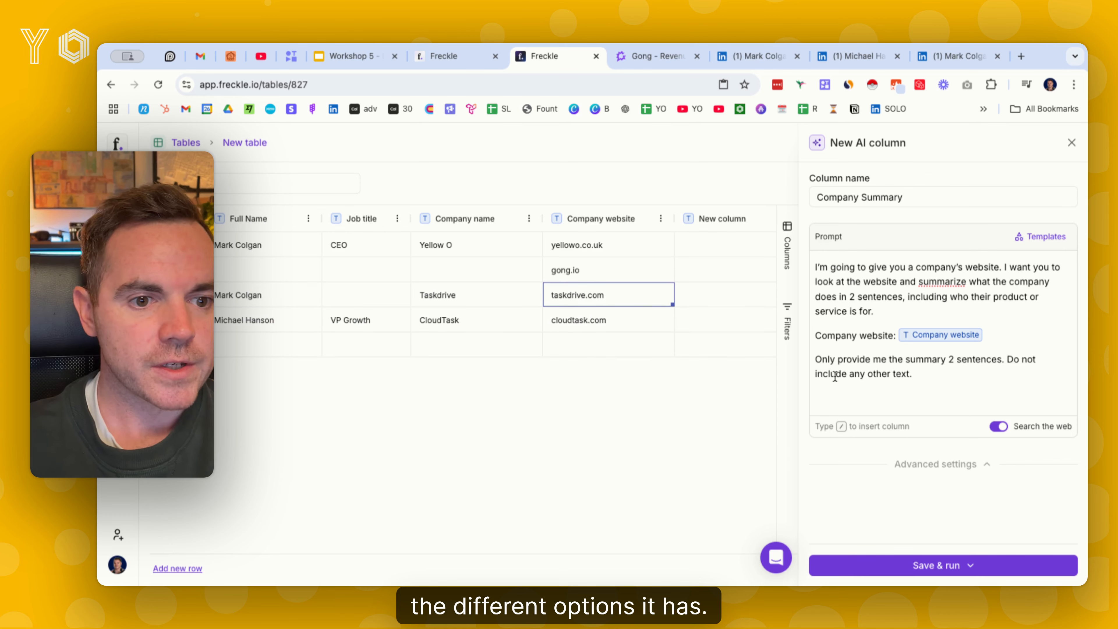
Save the Company Summary column and run it on all rows
scroll(688, 302, right, 10)
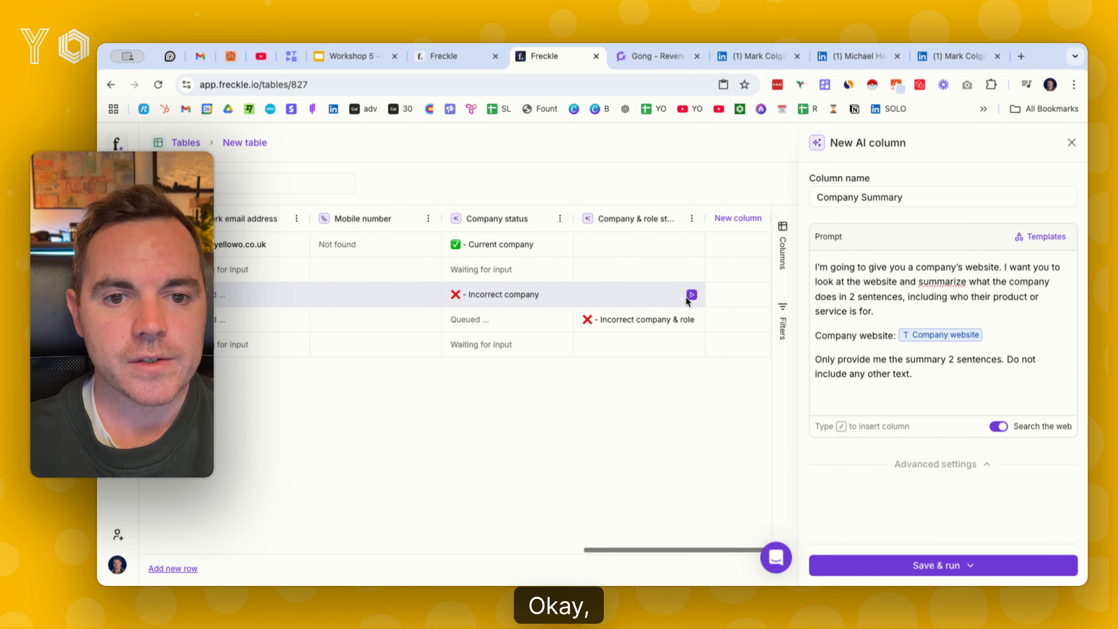
click(970, 565)
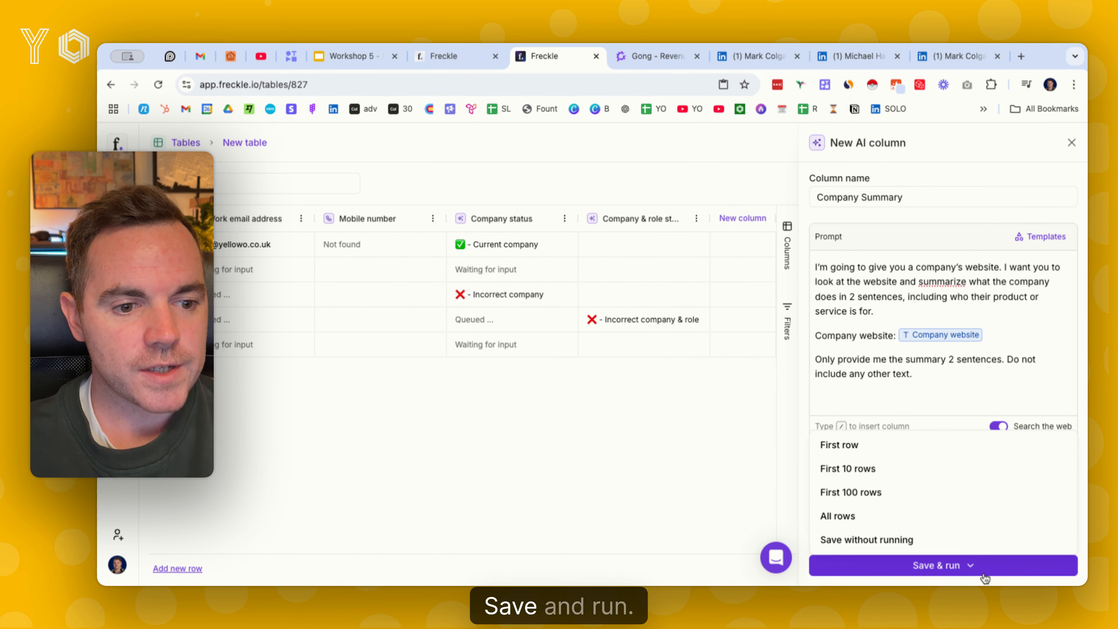
click(918, 519)
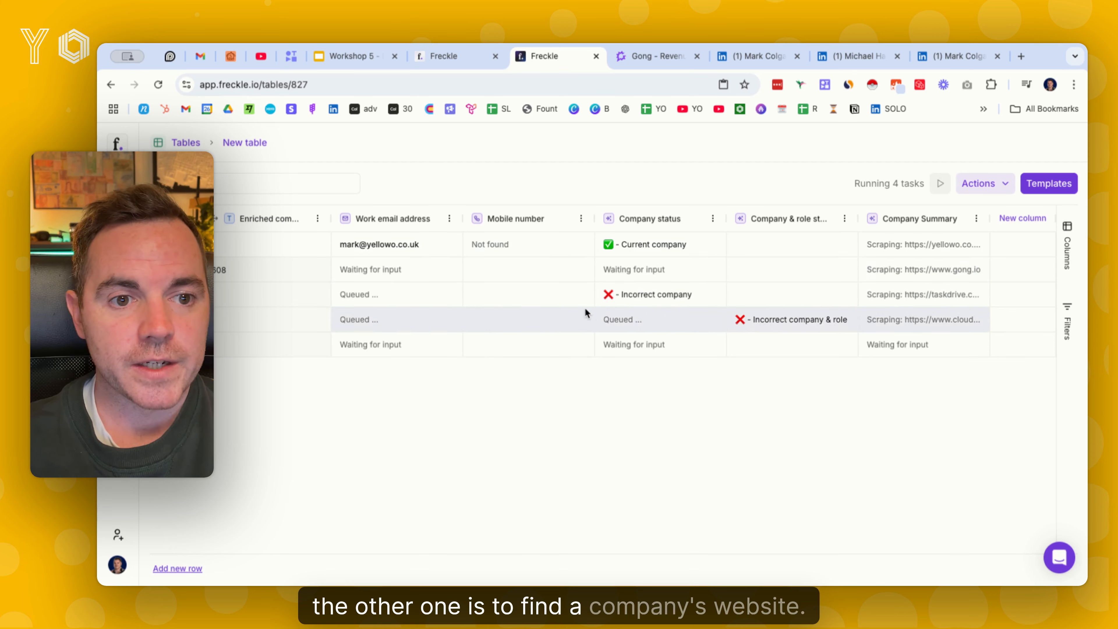
Enter Deel as the company name in the empty fifth row
scroll(555, 284, left, 15)
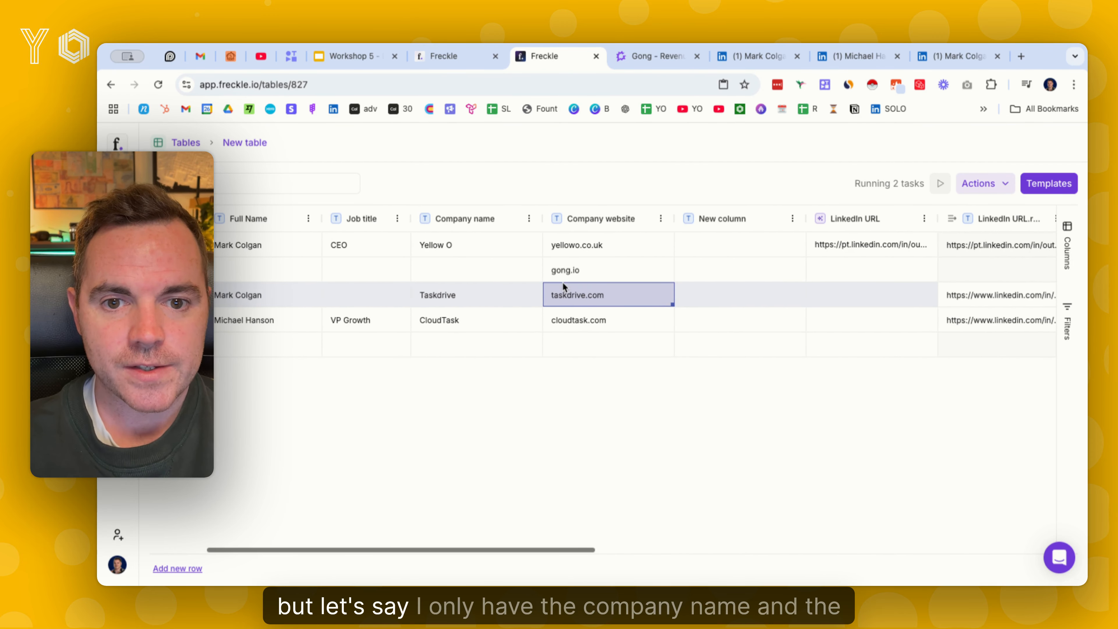
click(453, 345)
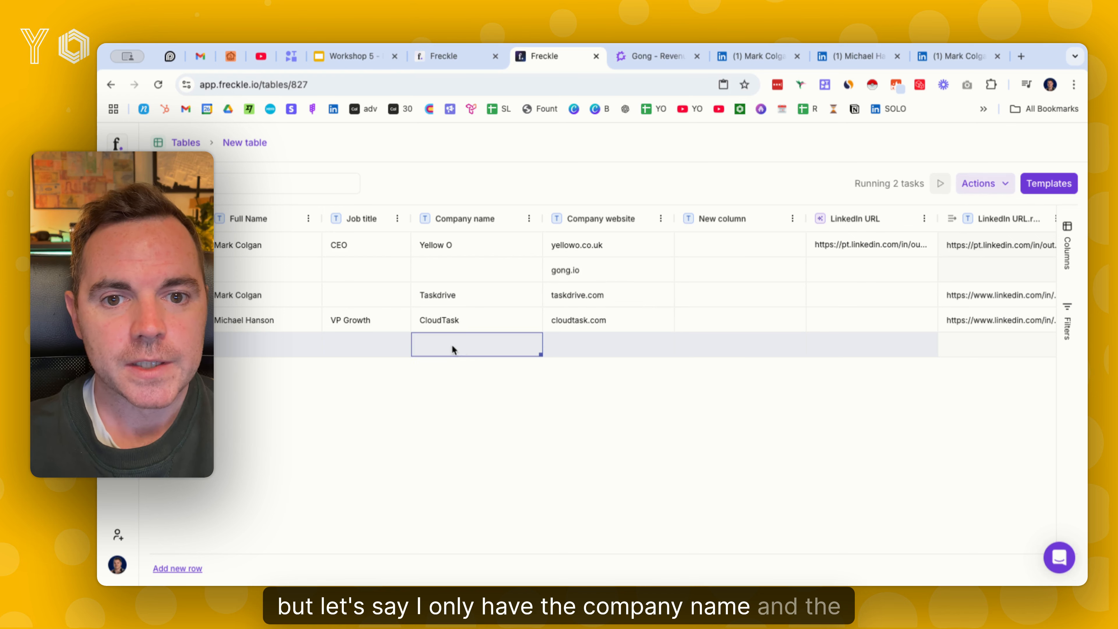
click(453, 346)
text(Deel)
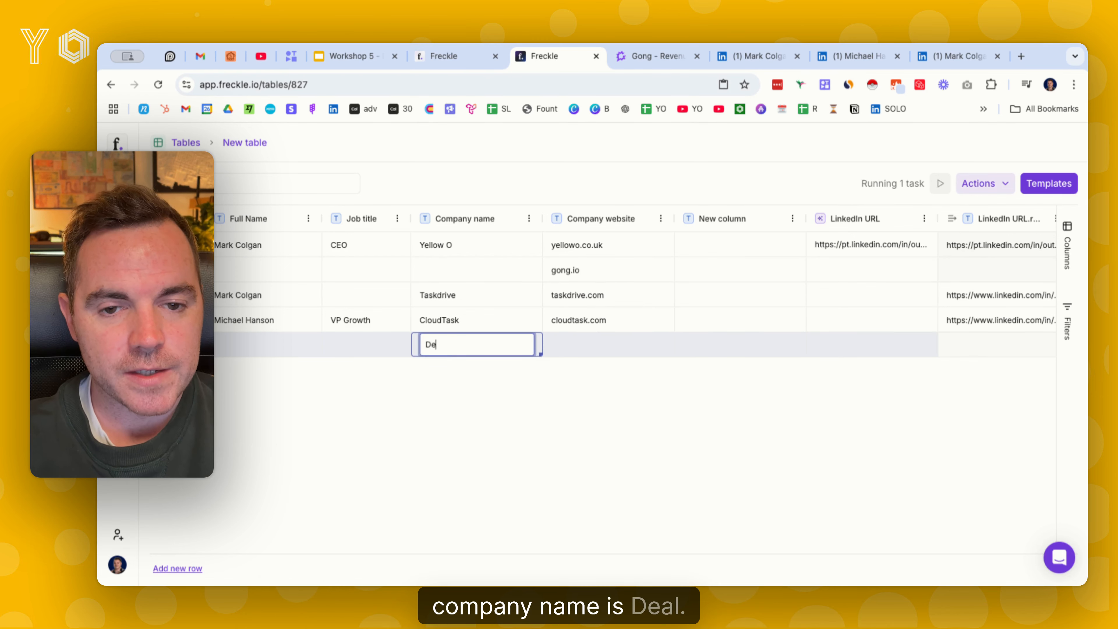
key(Return)
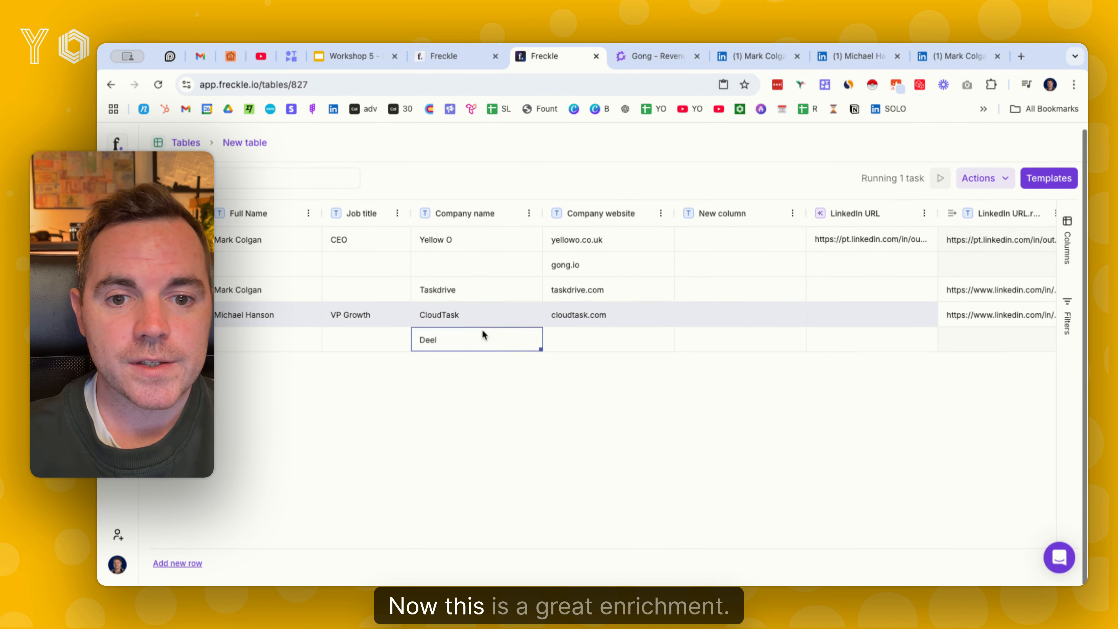
Review the sample source columns of the Find a company's website template, and close the template library without adding it
scroll(482, 329, right, 15)
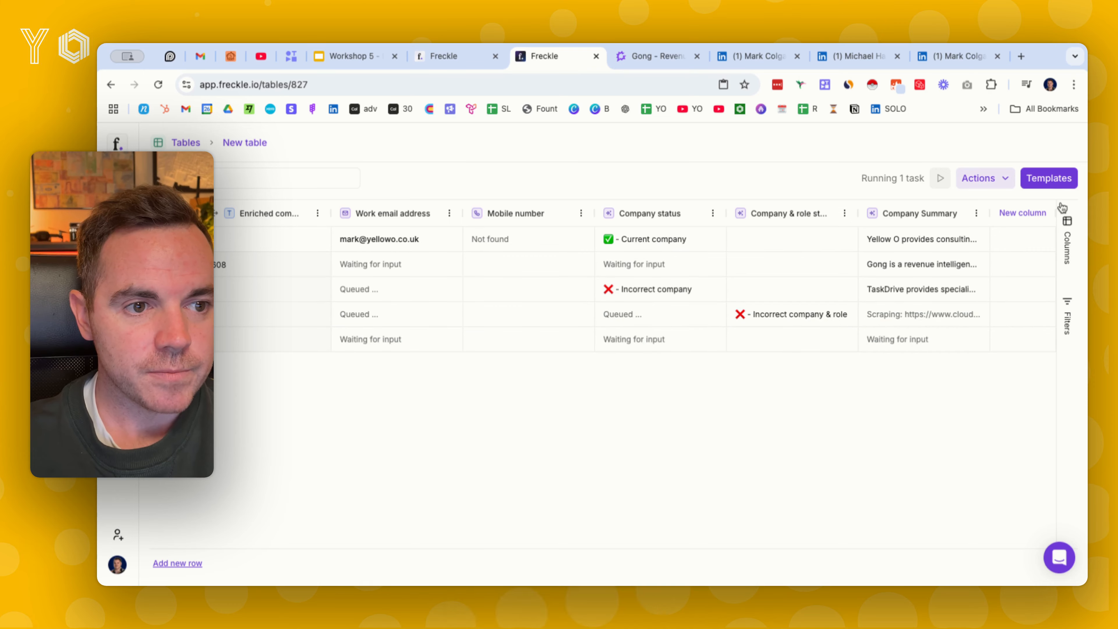
click(1050, 181)
scroll(333, 449, down, 2)
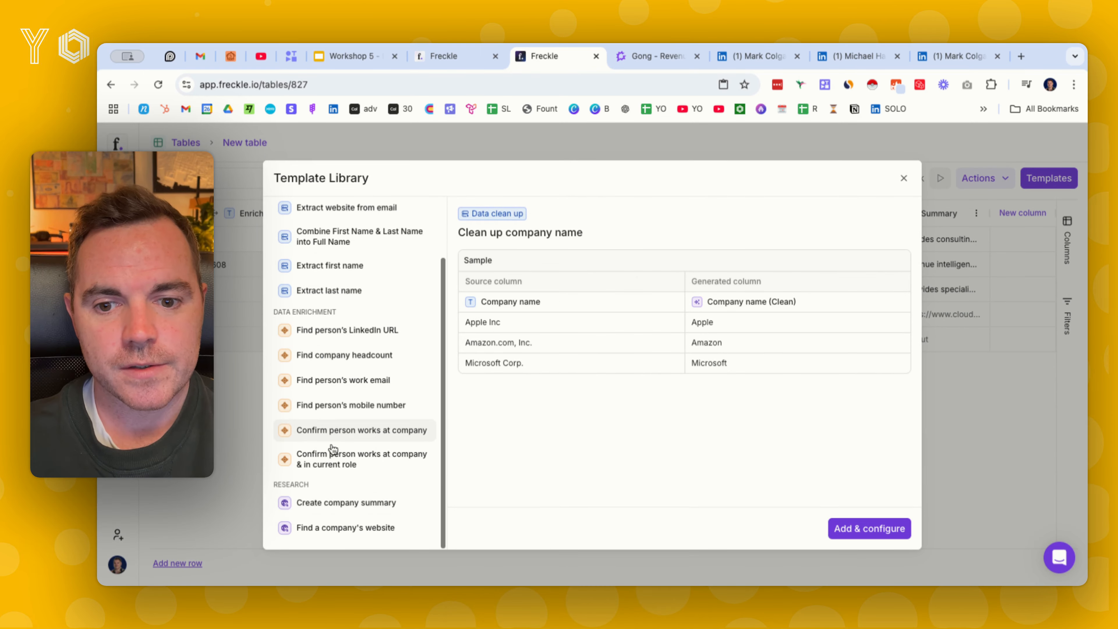
click(346, 528)
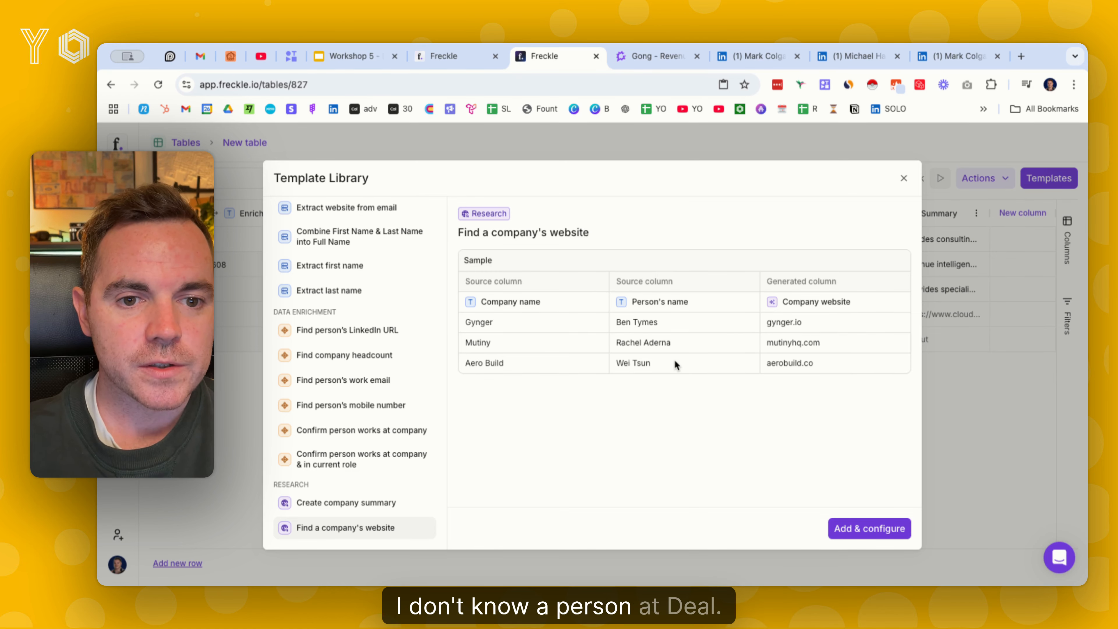
click(905, 179)
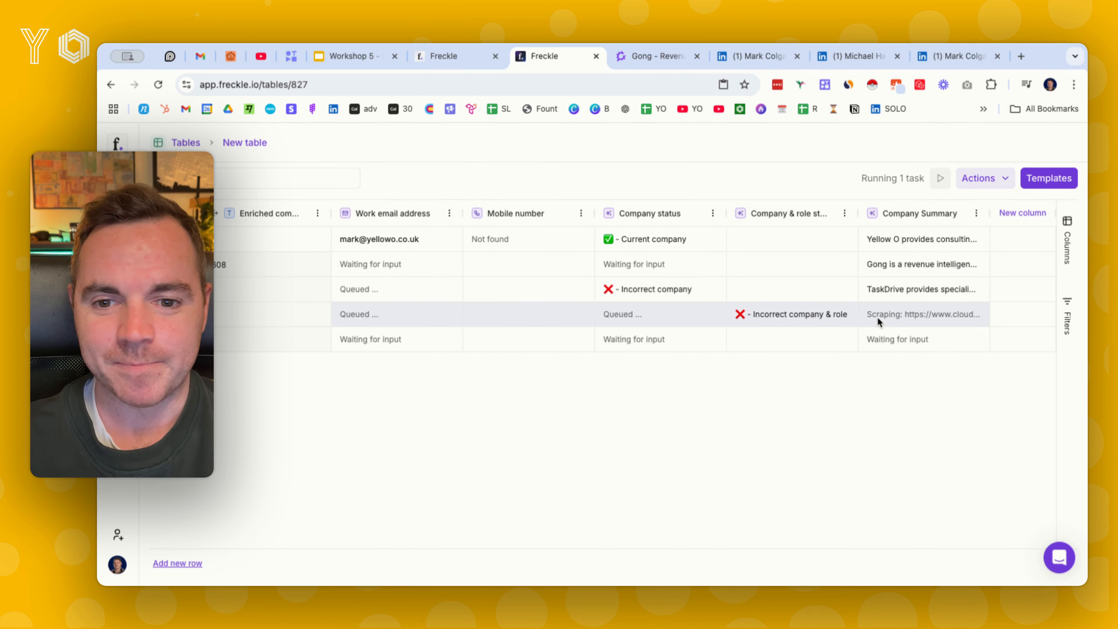
Replace the company name in the fifth row with Flowium
scroll(738, 335, left, 15)
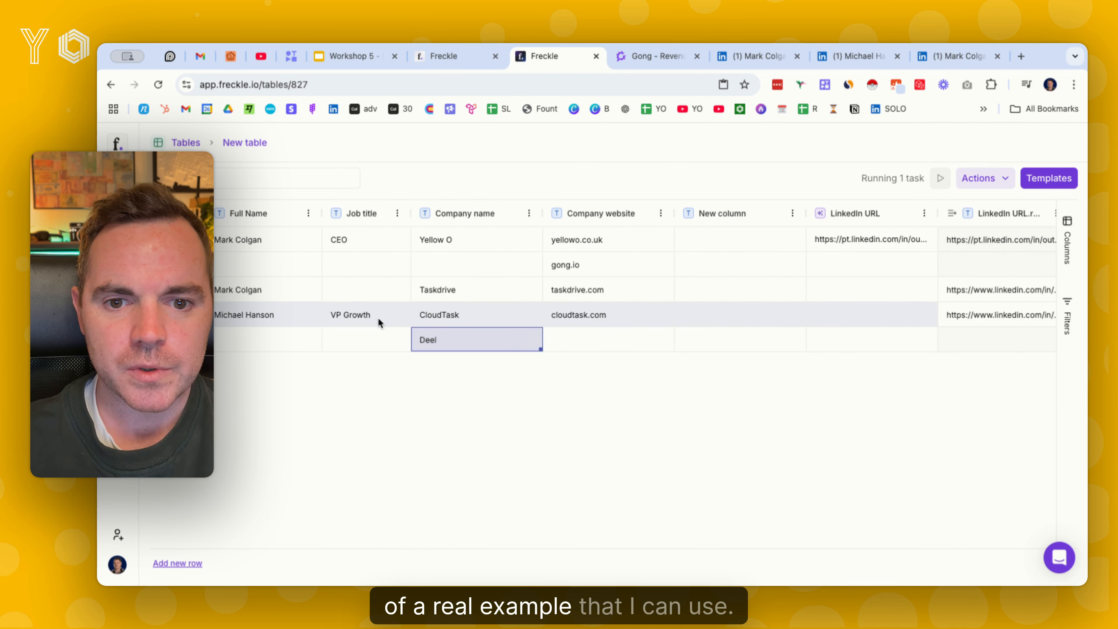
double_click(493, 345)
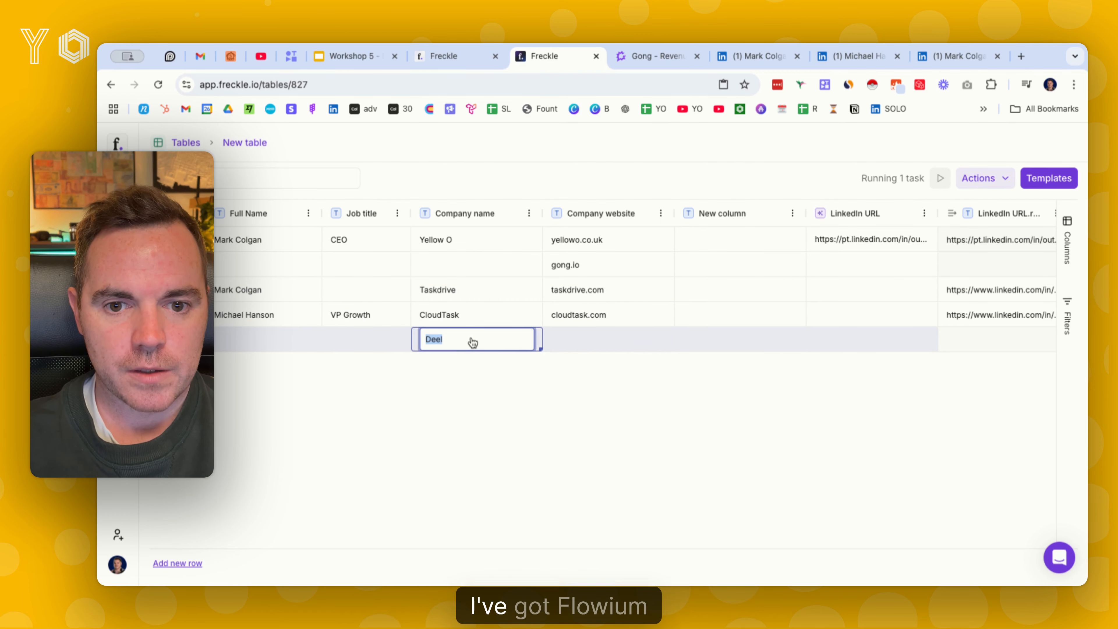
text(Flowium)
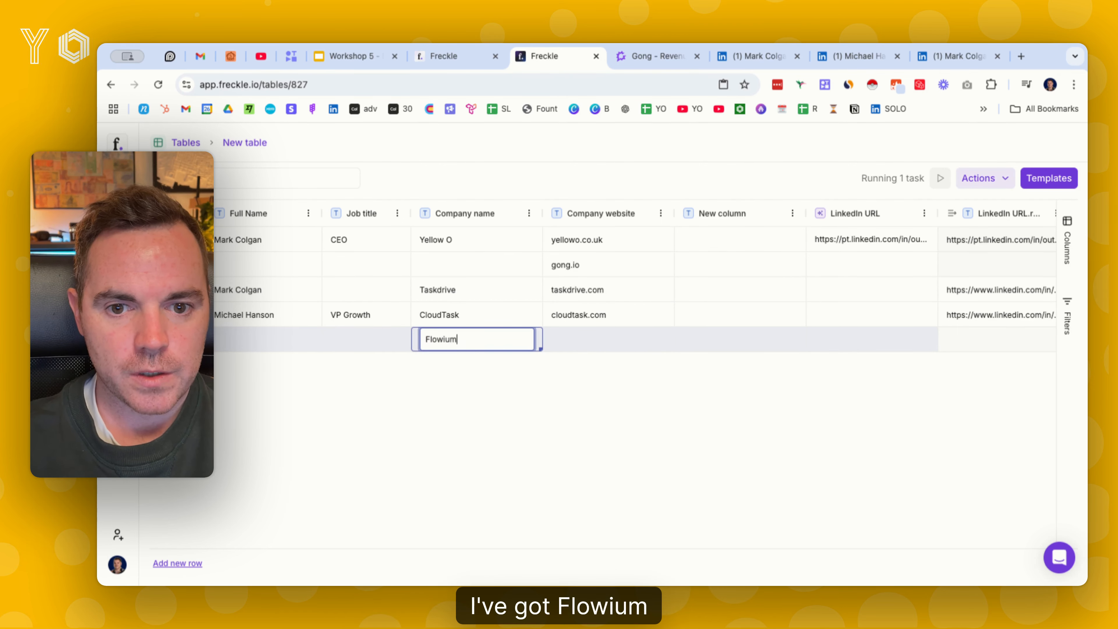
key(Return)
Enter the contact's full name in the Flowium row
click(247, 335)
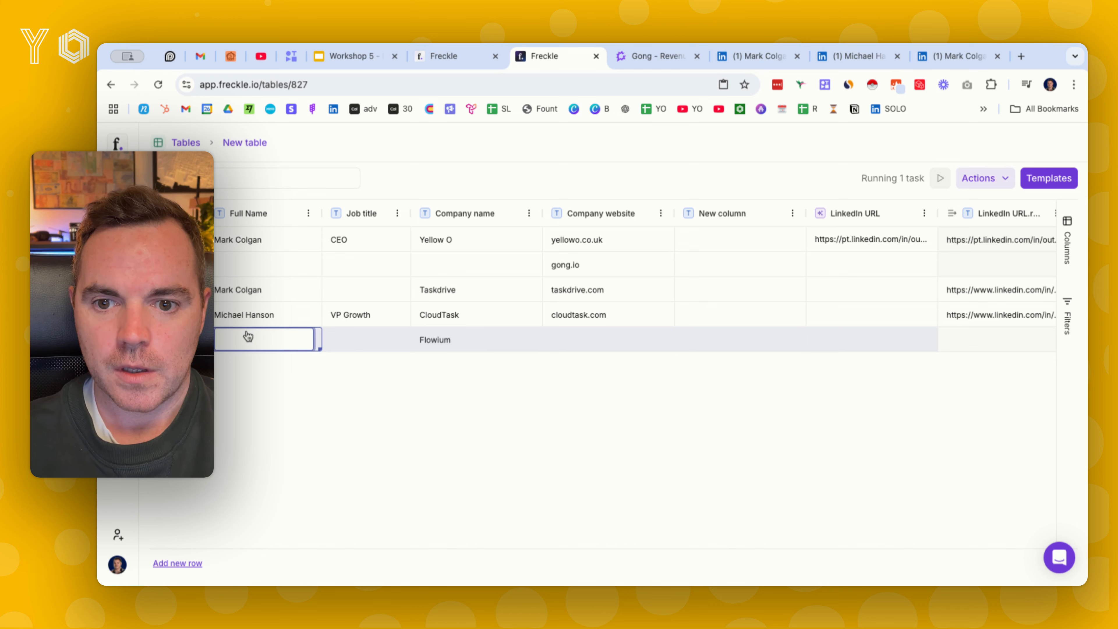
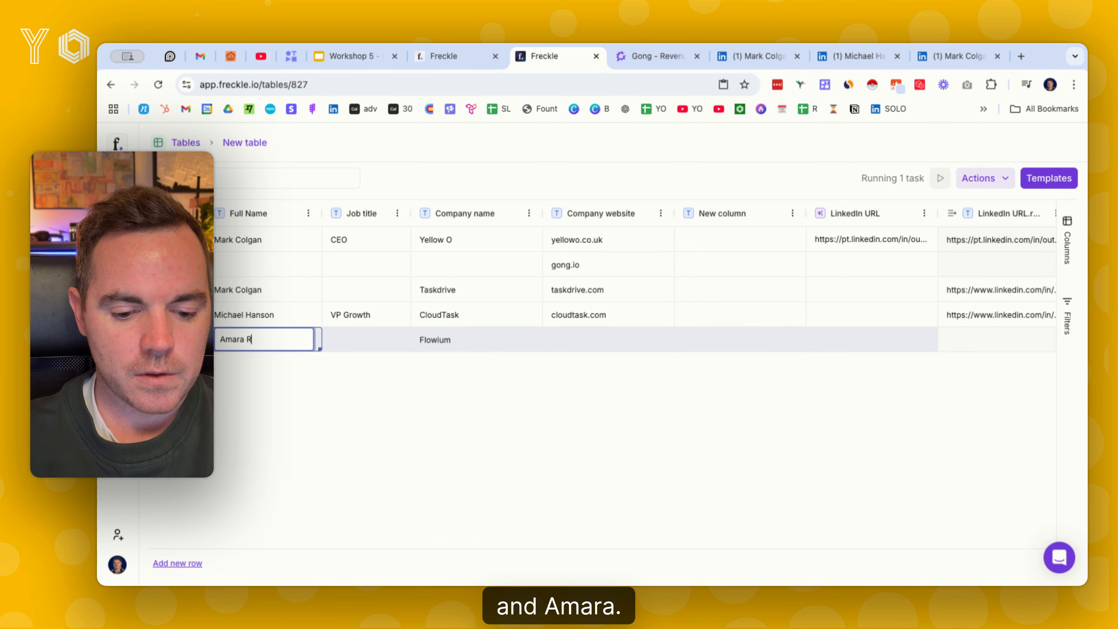
key(Return)
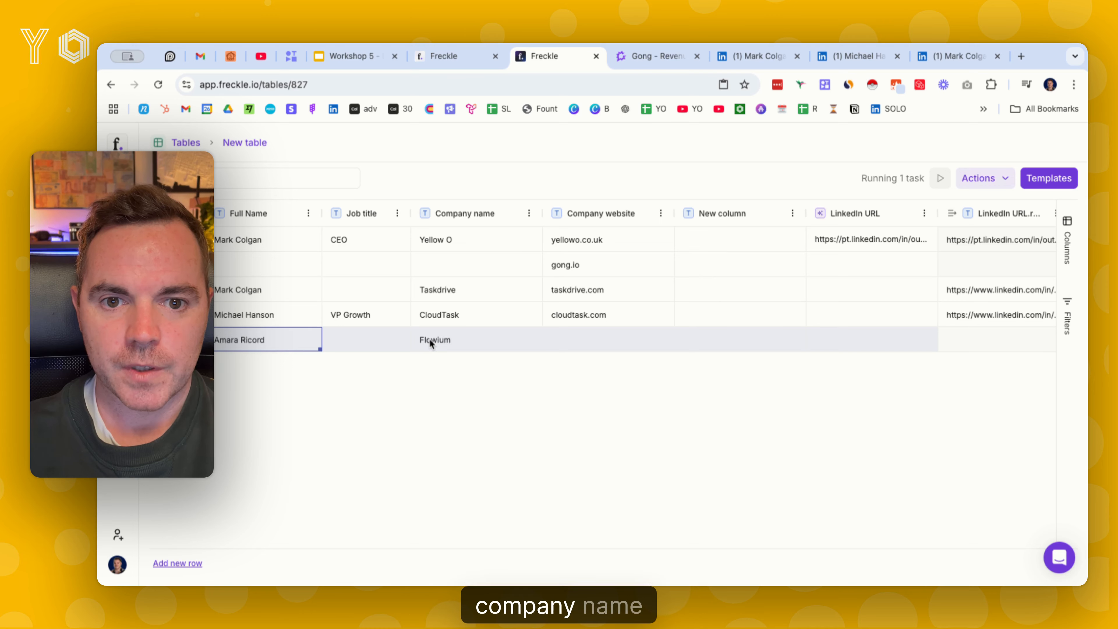
Add the Find a company's website research template to the table as a new AI column for configuration
scroll(429, 339, right, 10)
click(1050, 185)
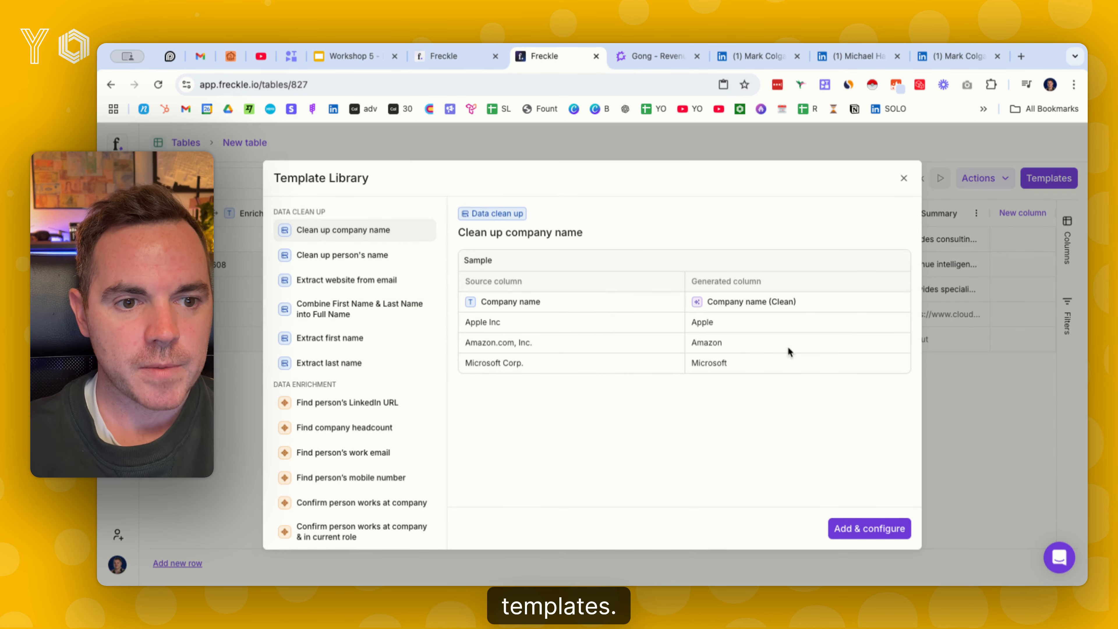
scroll(354, 396, down, 5)
click(359, 529)
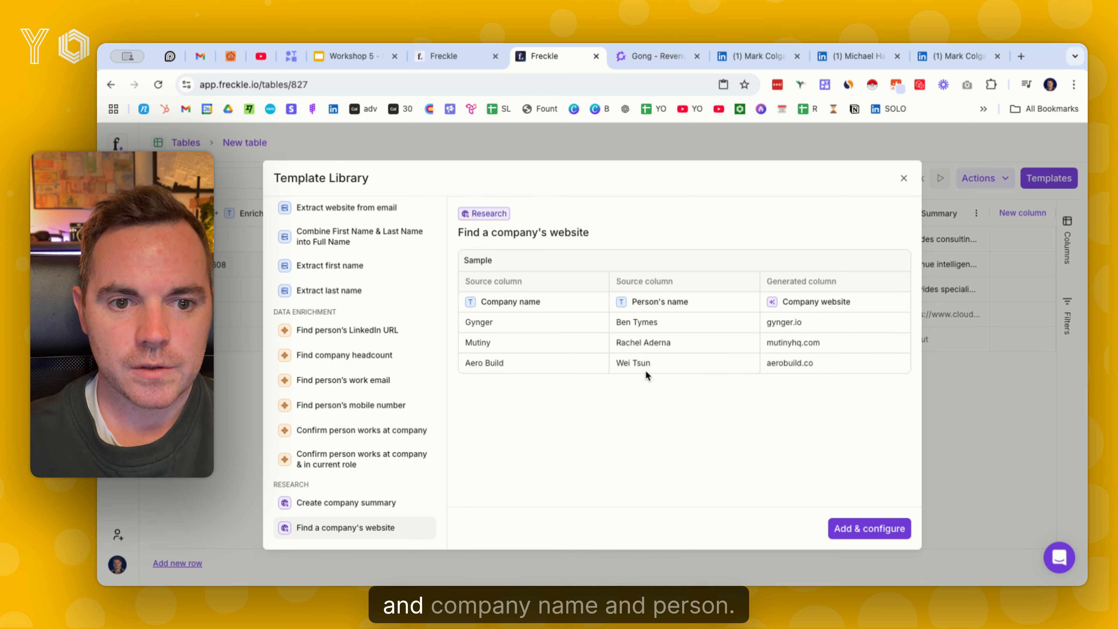
click(866, 531)
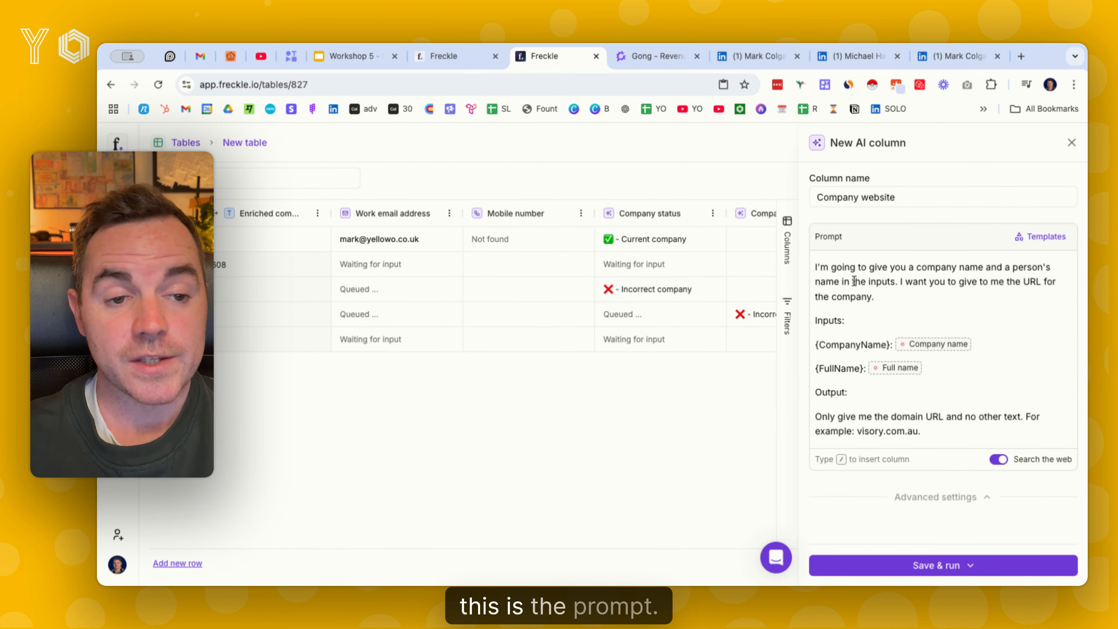
Map the prompt's company name input to the Company name column and its full name input to the Full Name column
click(940, 348)
click(898, 395)
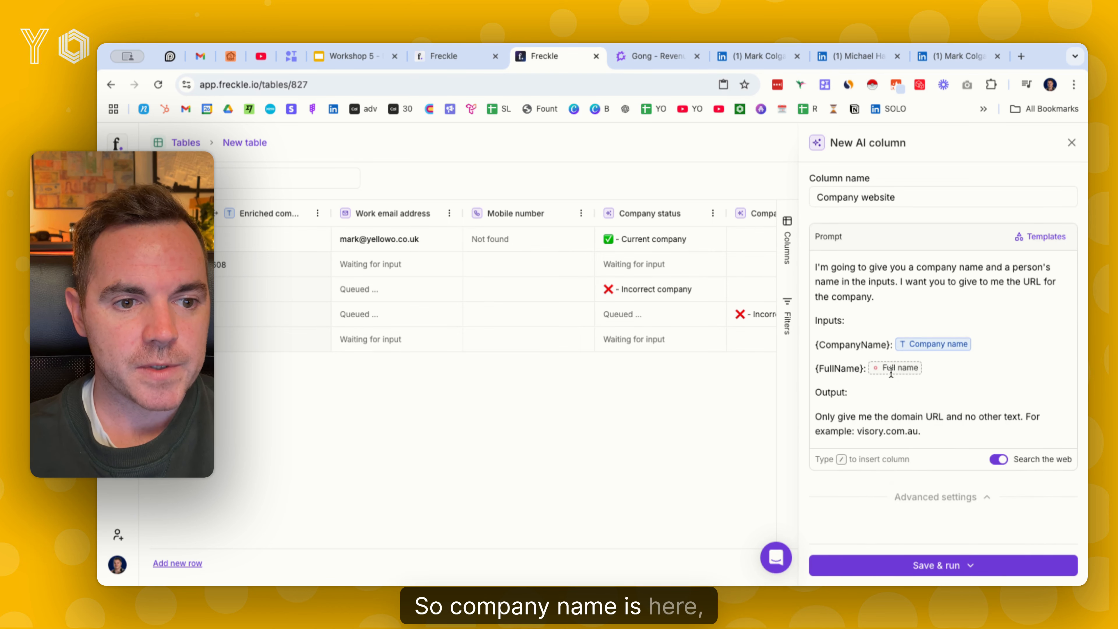
click(892, 369)
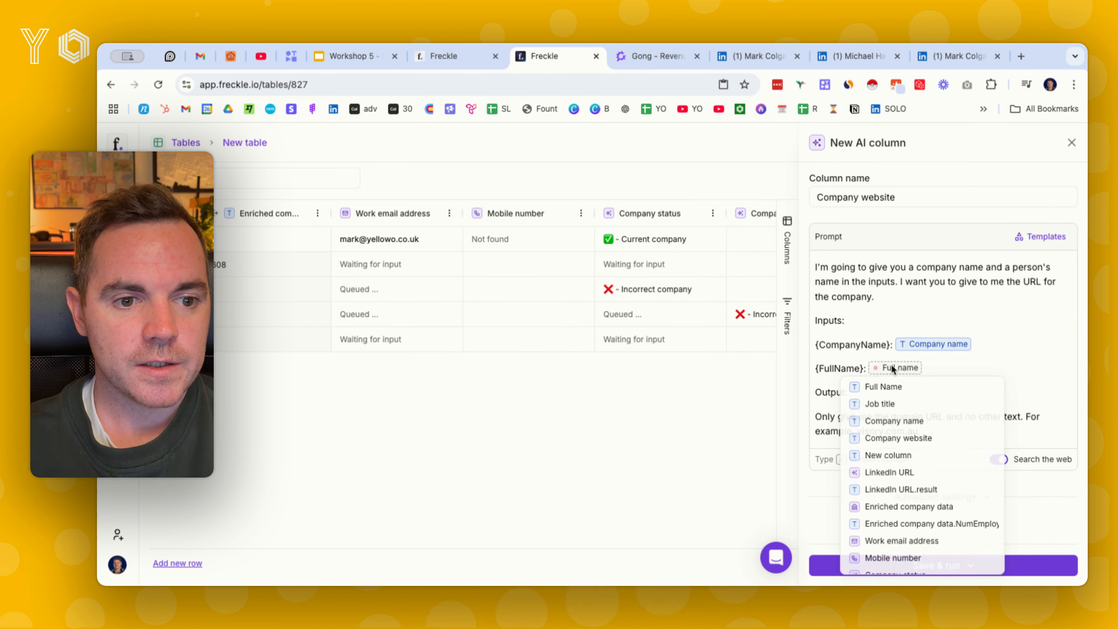
click(892, 388)
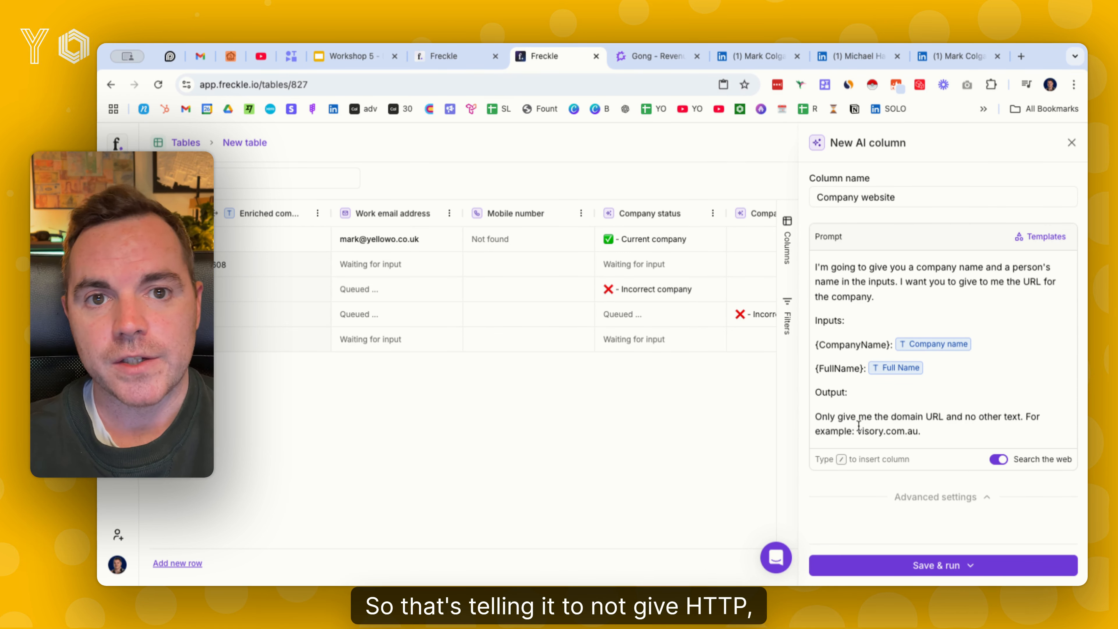
Save the company website column without running it, and run it only for the Flowium row
click(881, 566)
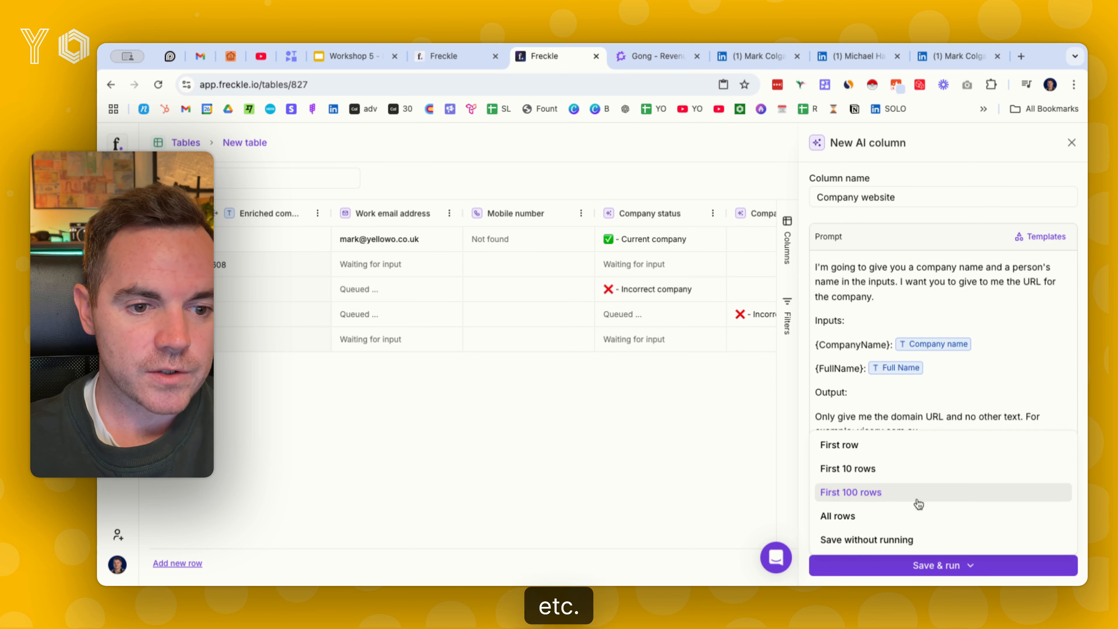
click(889, 539)
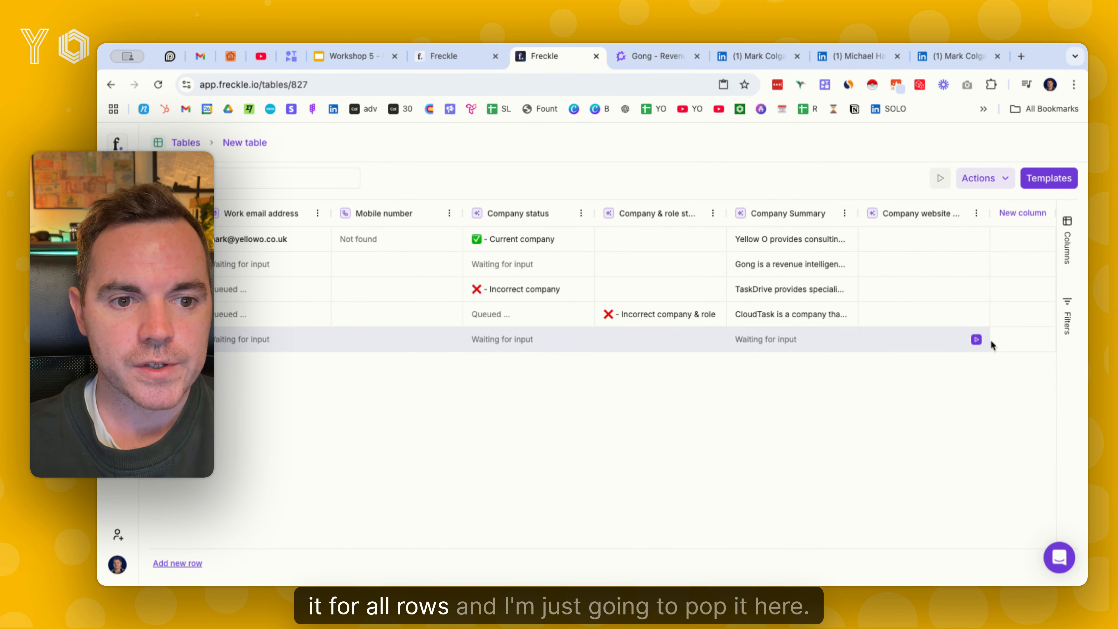
click(976, 341)
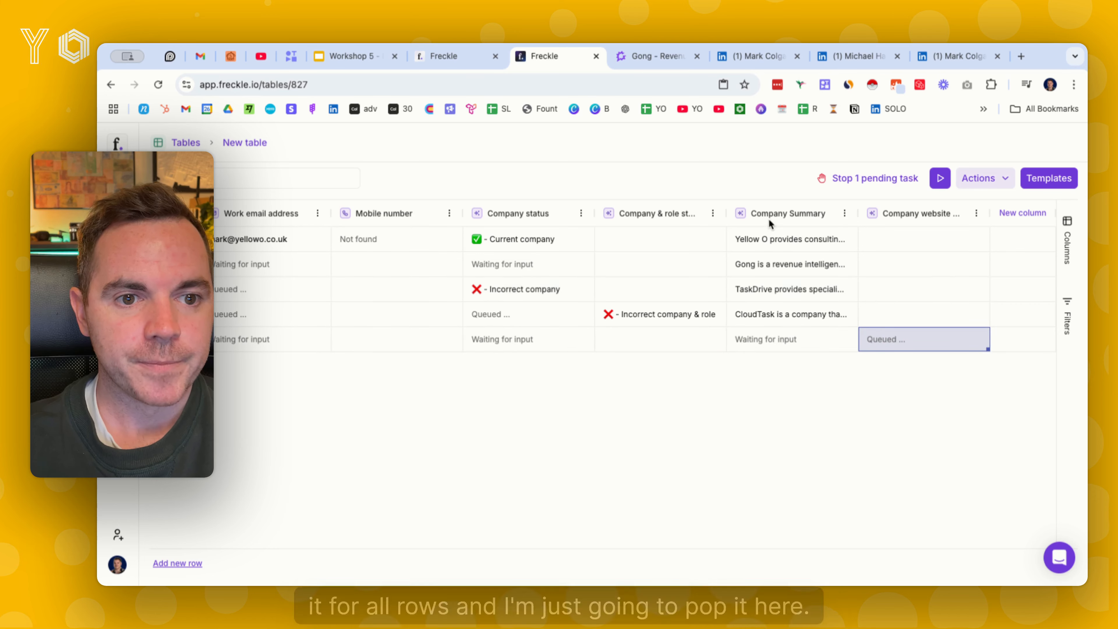
Read the full Company Summary results for Yellow O and Gong, and close the cell details
click(798, 241)
click(797, 239)
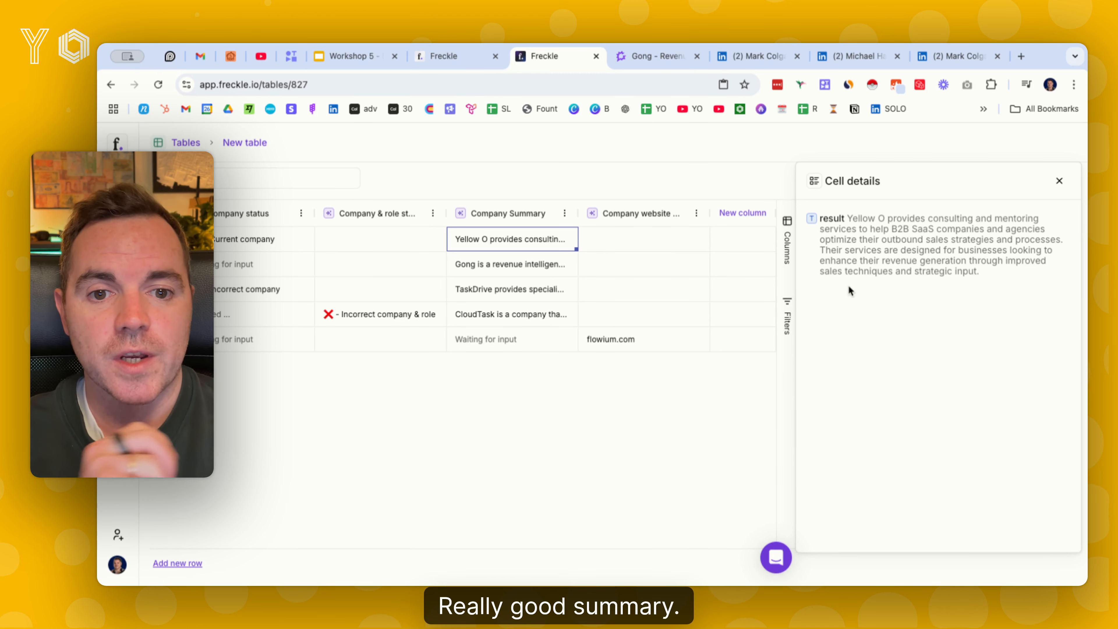
click(539, 263)
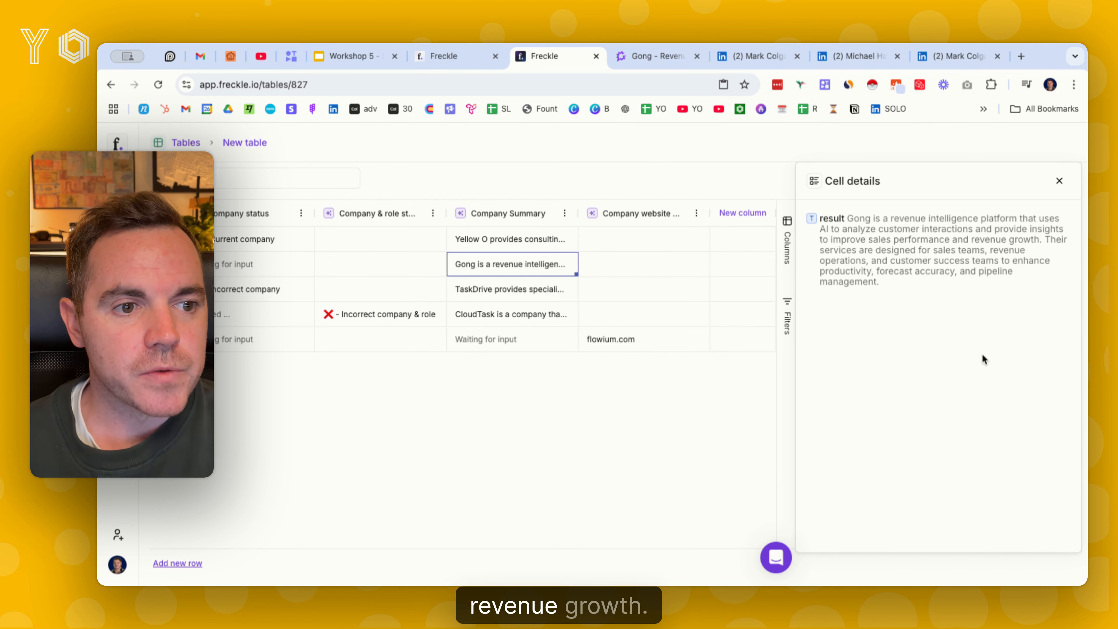
click(1060, 181)
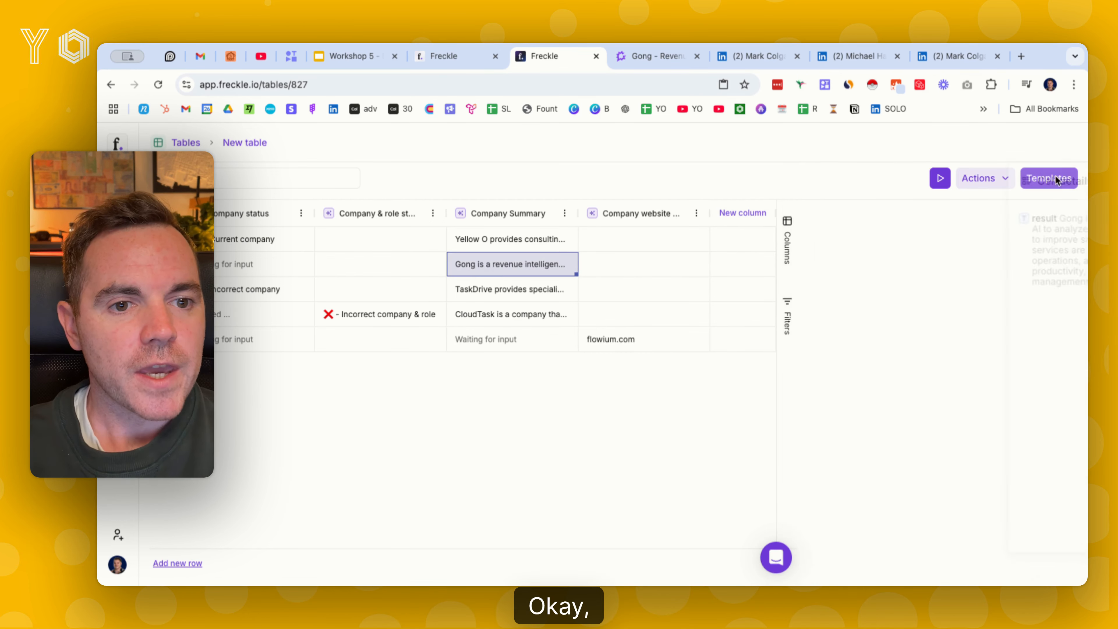
Create a separate text column from the result field in the Yellow O Company Summary cell
click(792, 240)
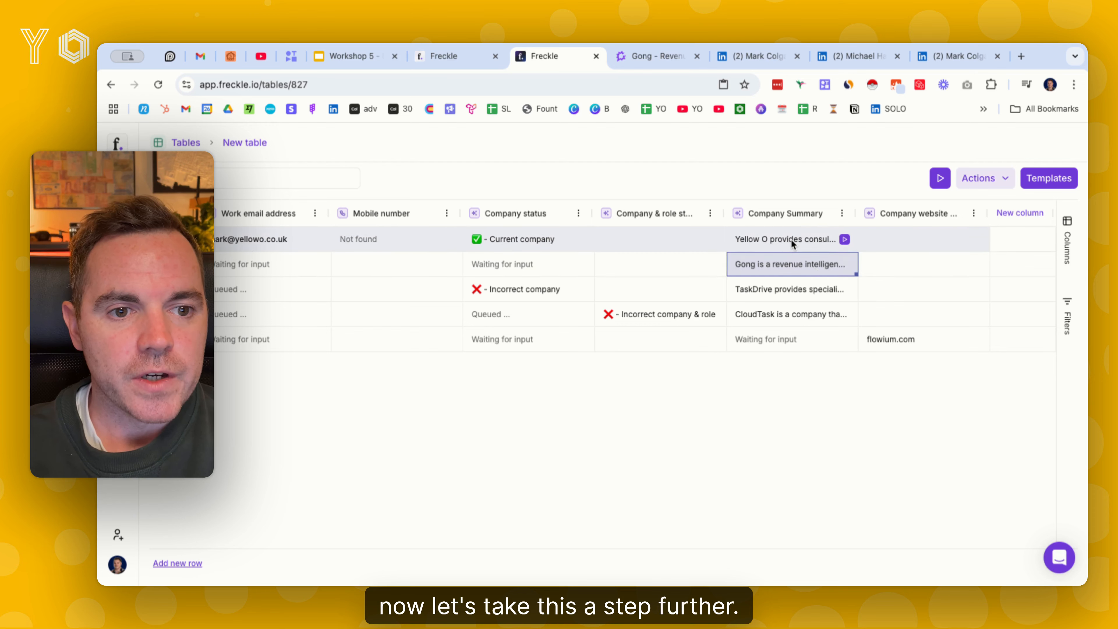
click(792, 240)
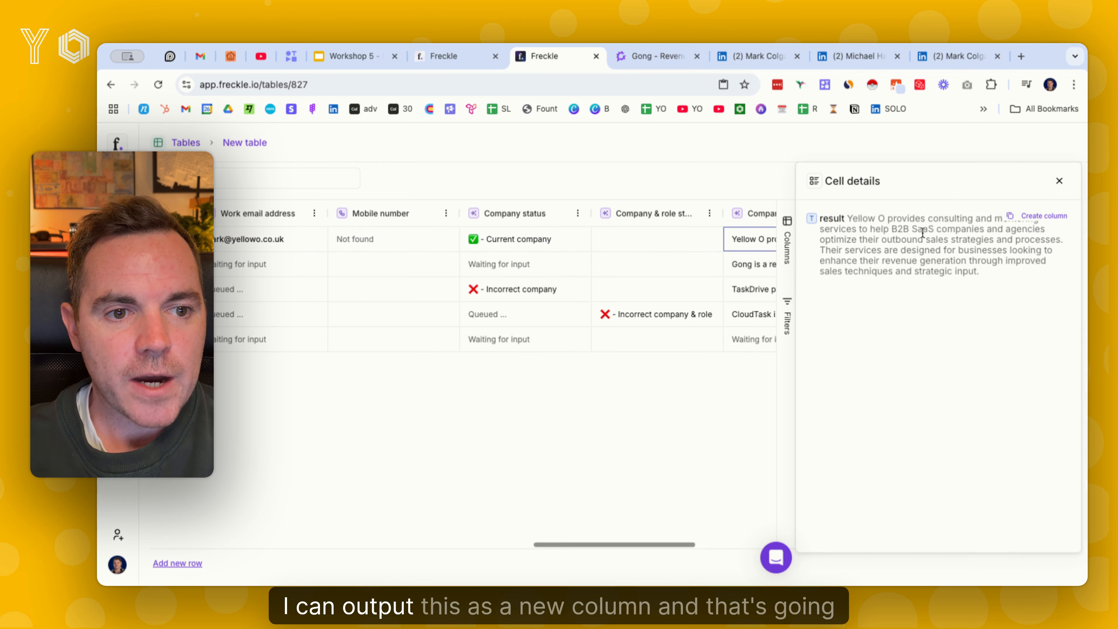
click(1041, 217)
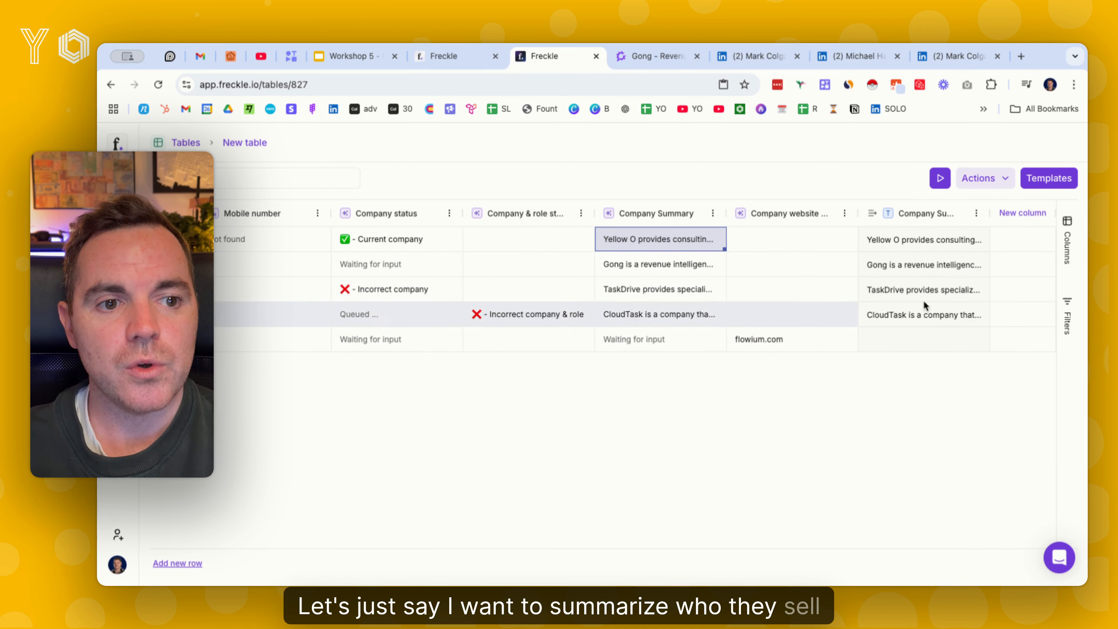
Start a new AI column with the prompt "Review the company summary" followed by a reference to the Company Summary.result column
click(1028, 215)
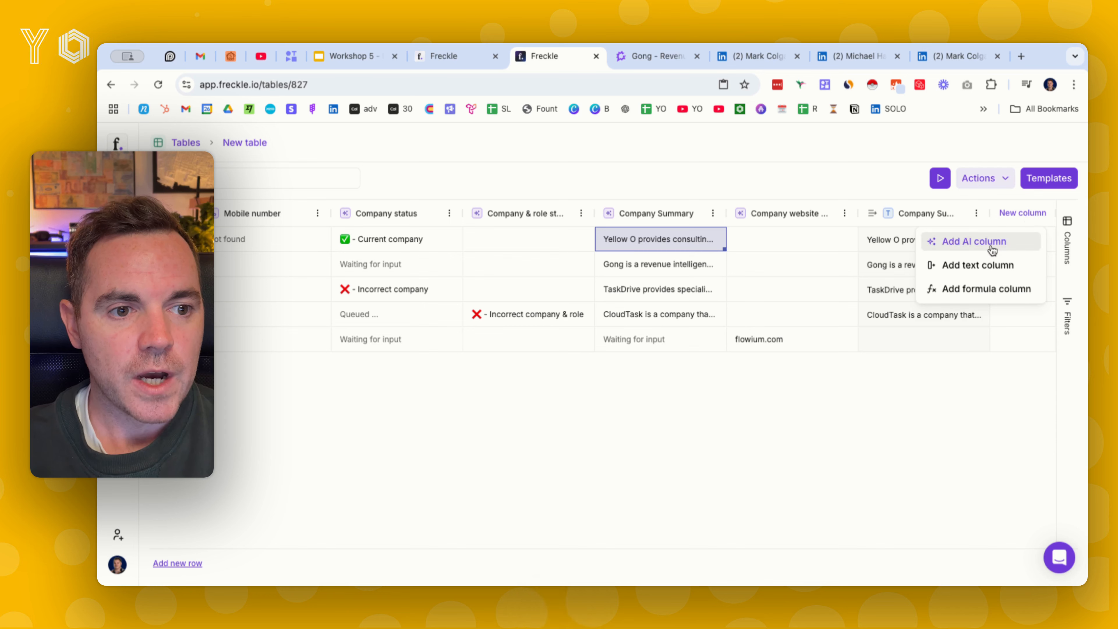
click(958, 241)
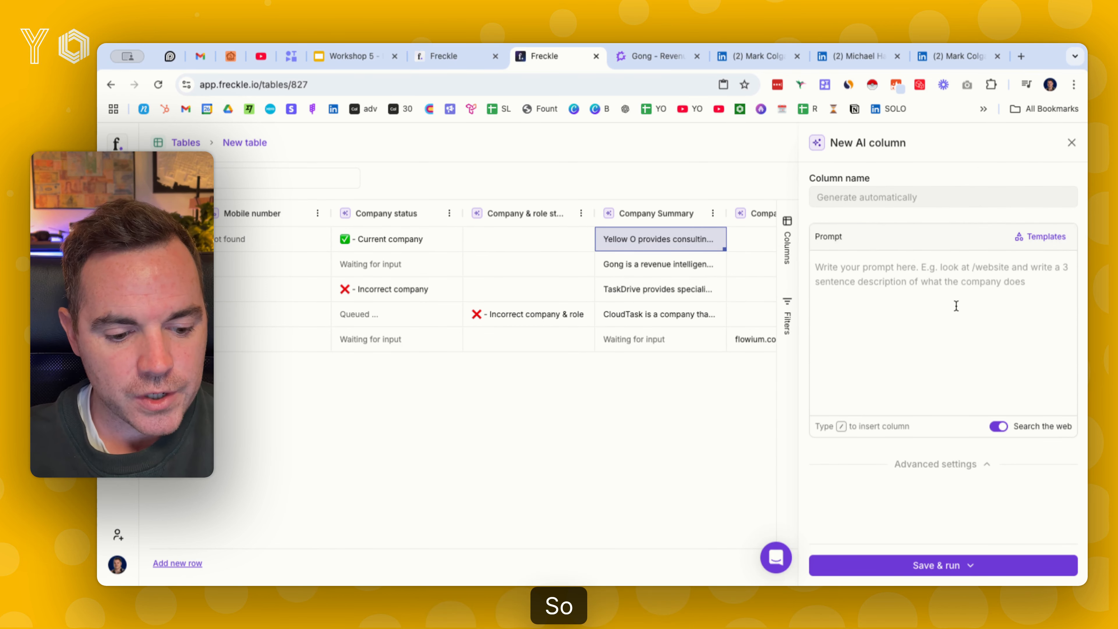
text(Review the)
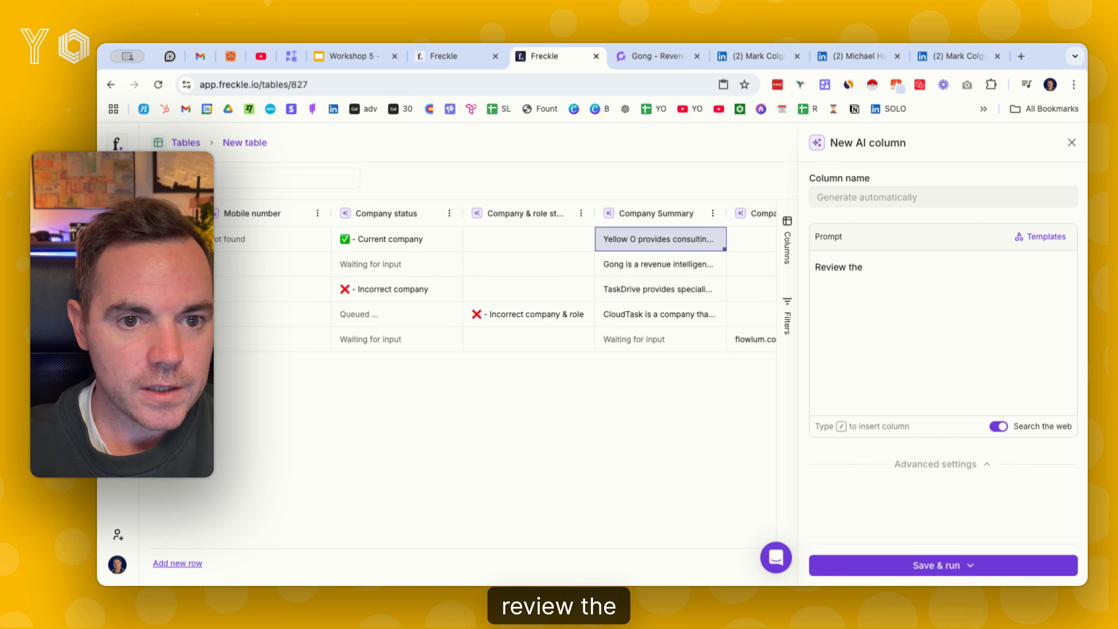
text( company summar)
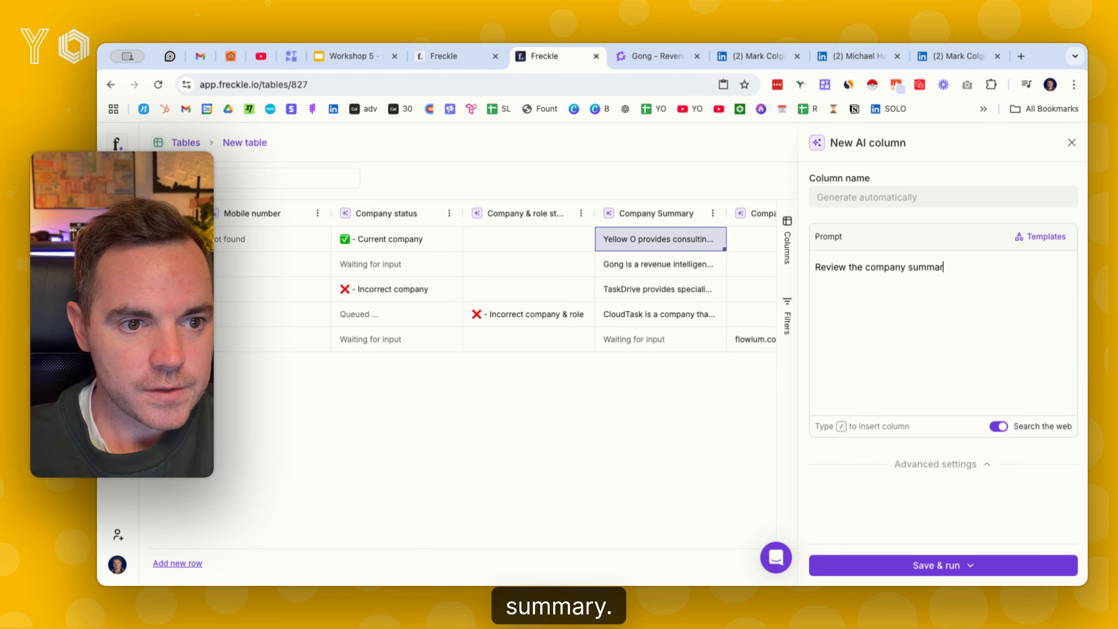
text(y /)
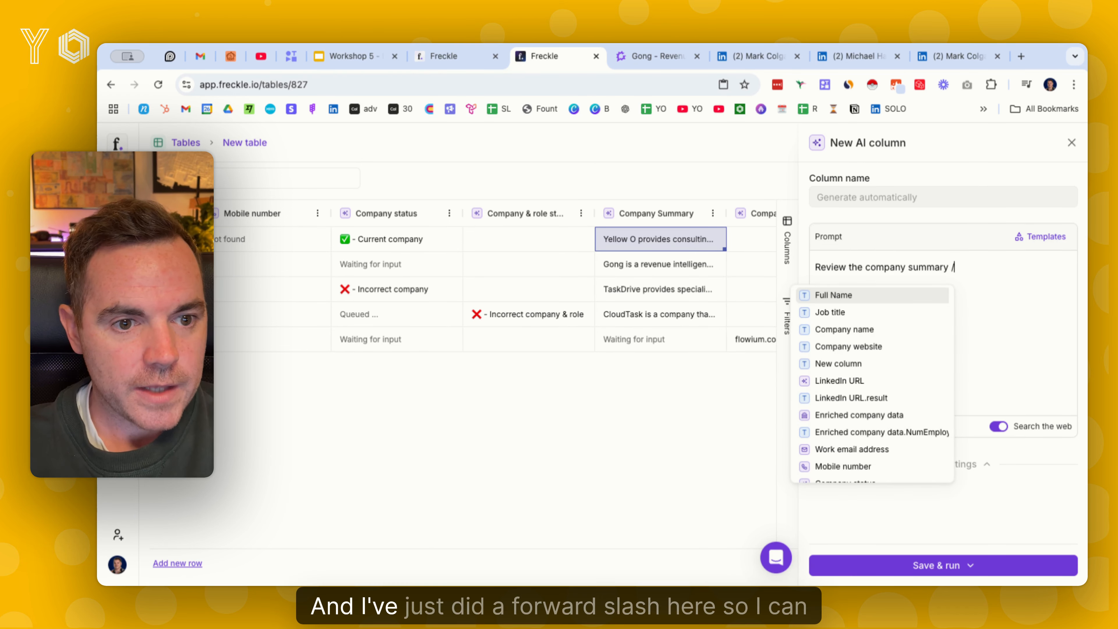
key(BackSpace)
text(/)
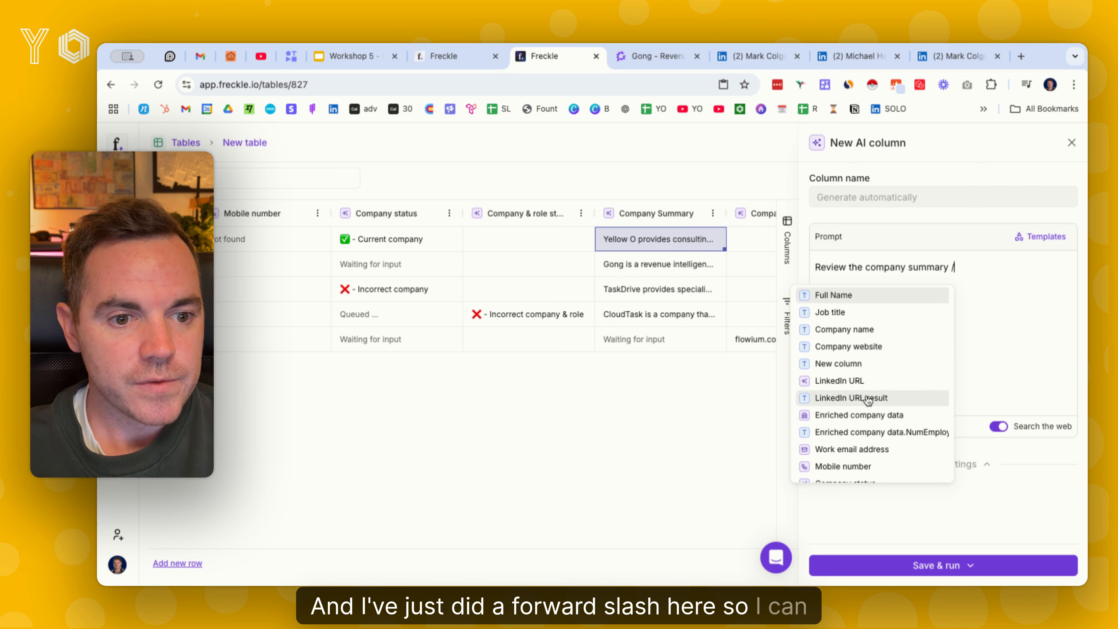
scroll(867, 399, down, 3)
click(874, 473)
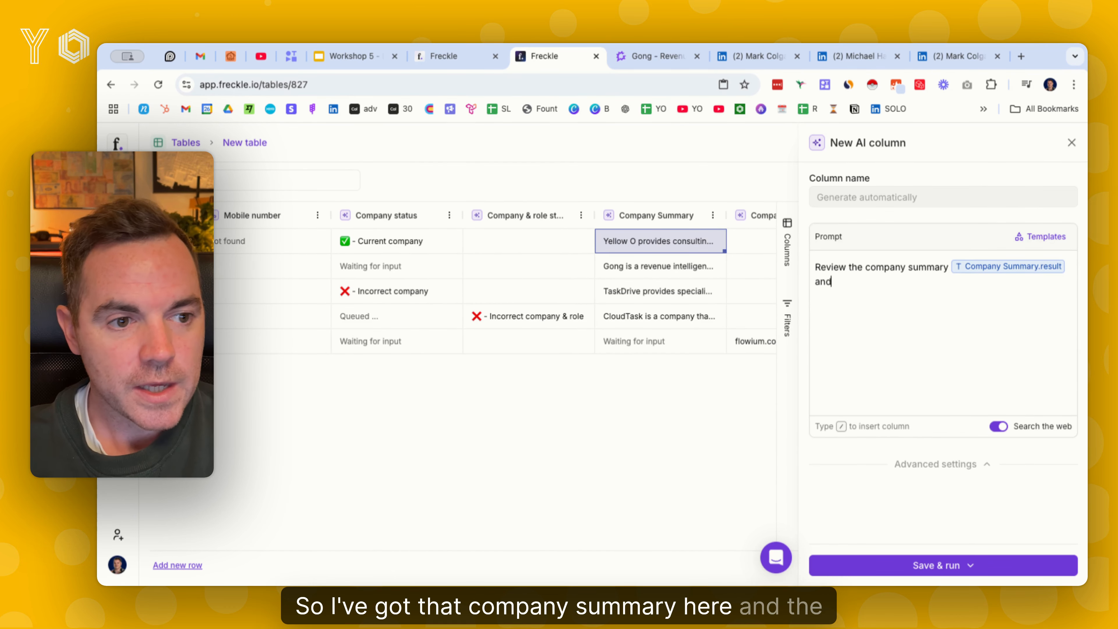
Extend the prompt with "and the website" followed by a reference to the original Company website column
text(and the website )
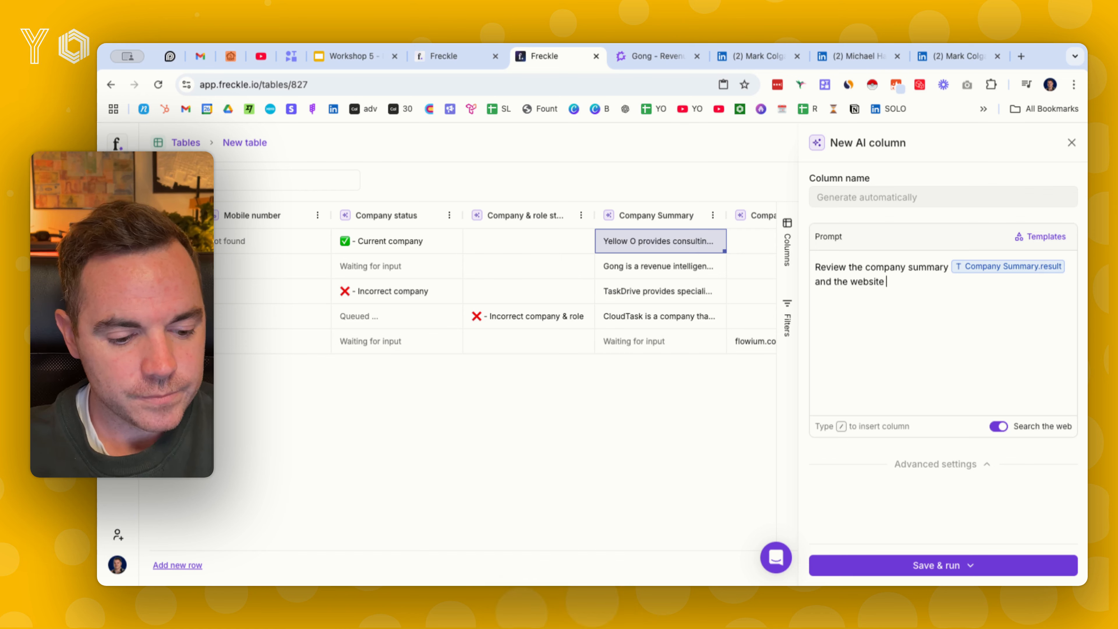
text(/we)
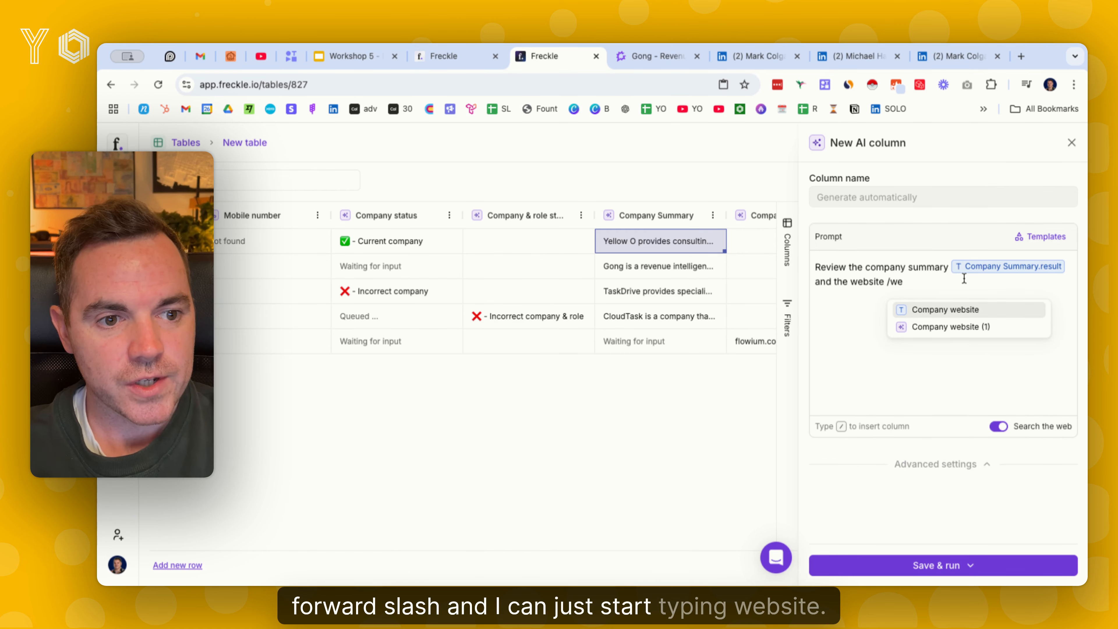
click(957, 311)
Complete the prompt with "and in less than 3 words, output the main job title of who they sell to"
text(any website an)
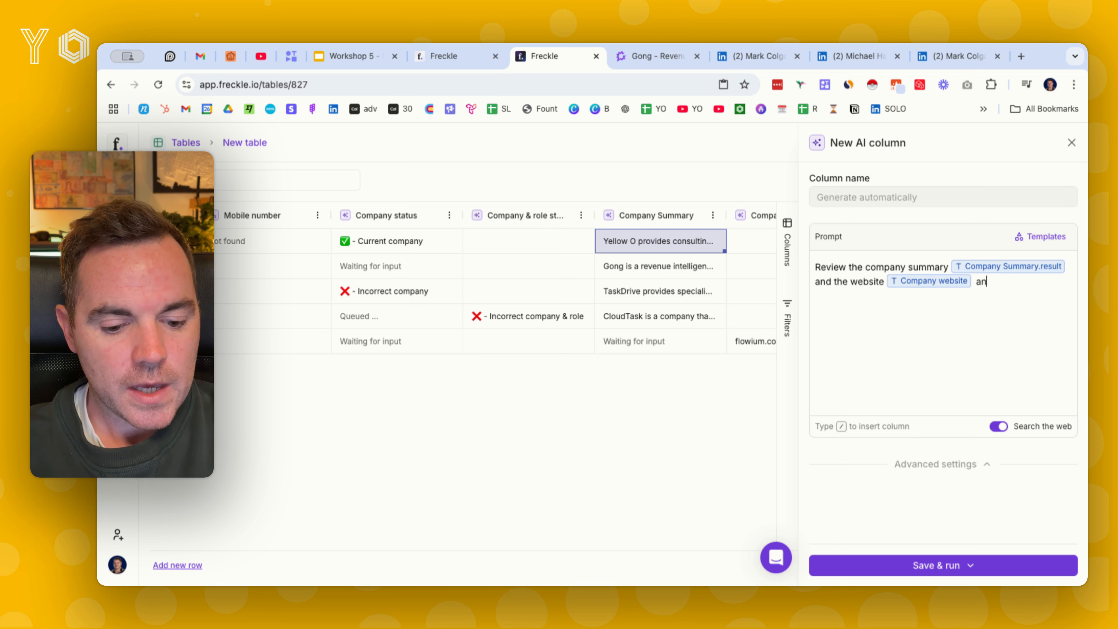
text(d in less than)
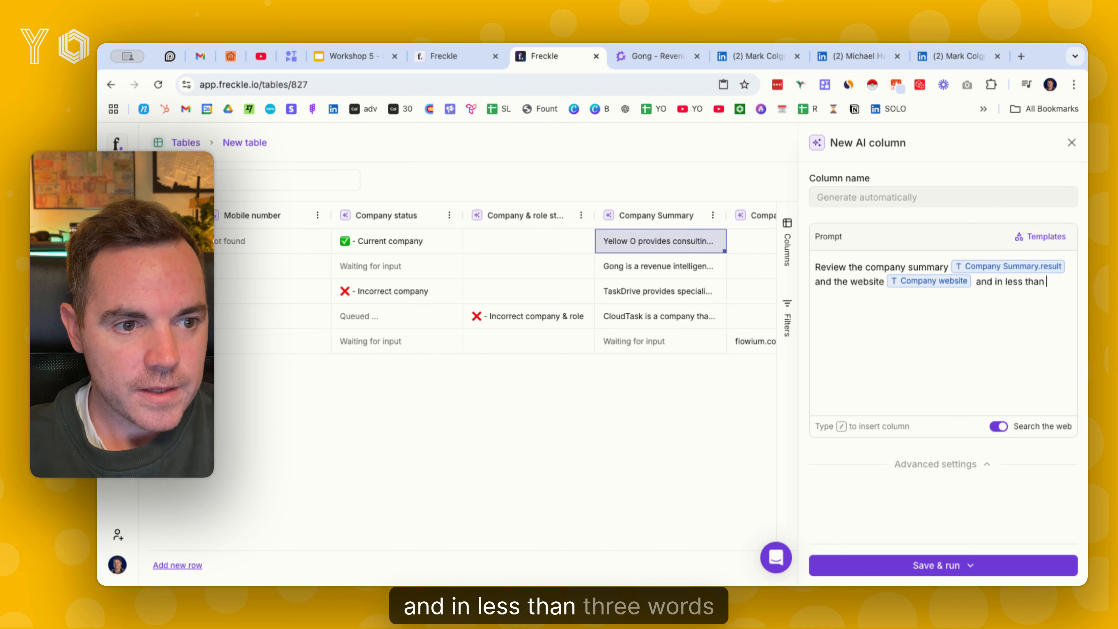
text( output the)
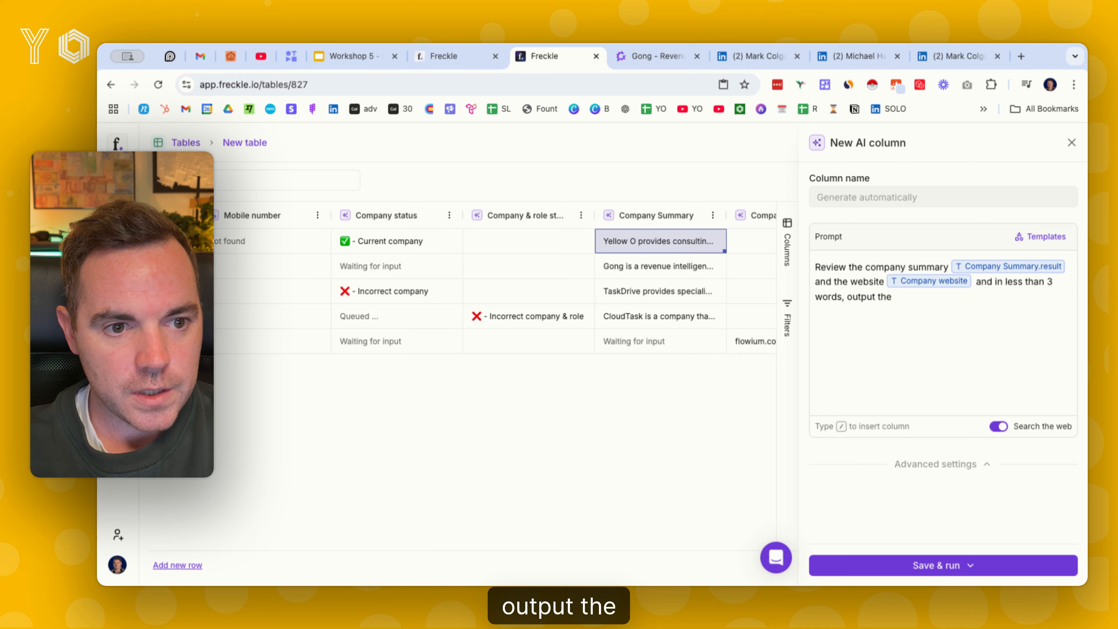
text( main job title of)
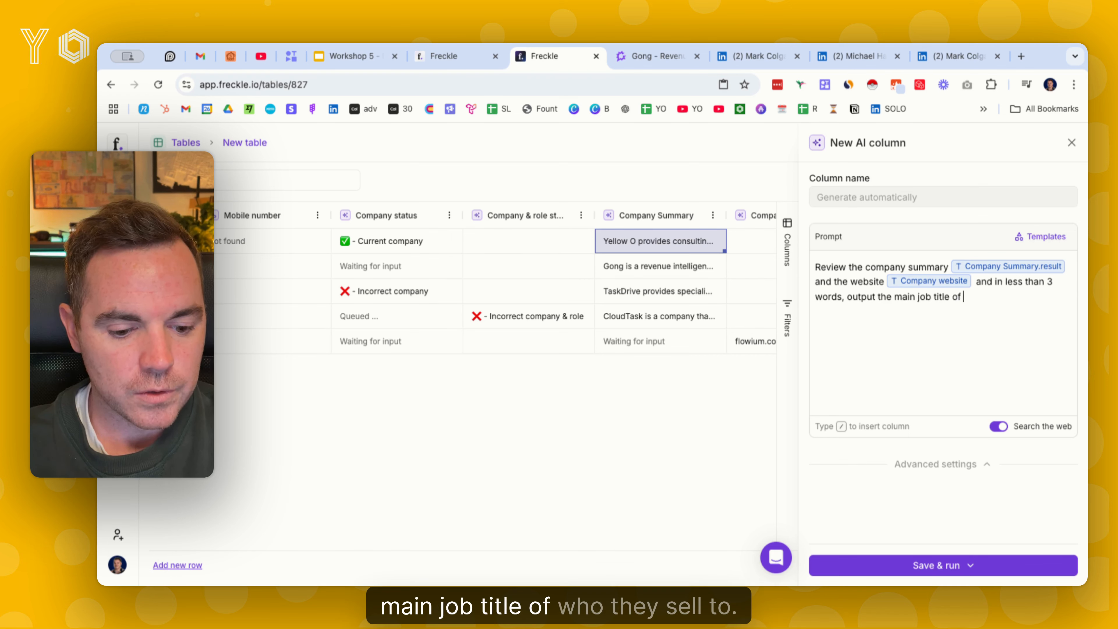
text( sell to)
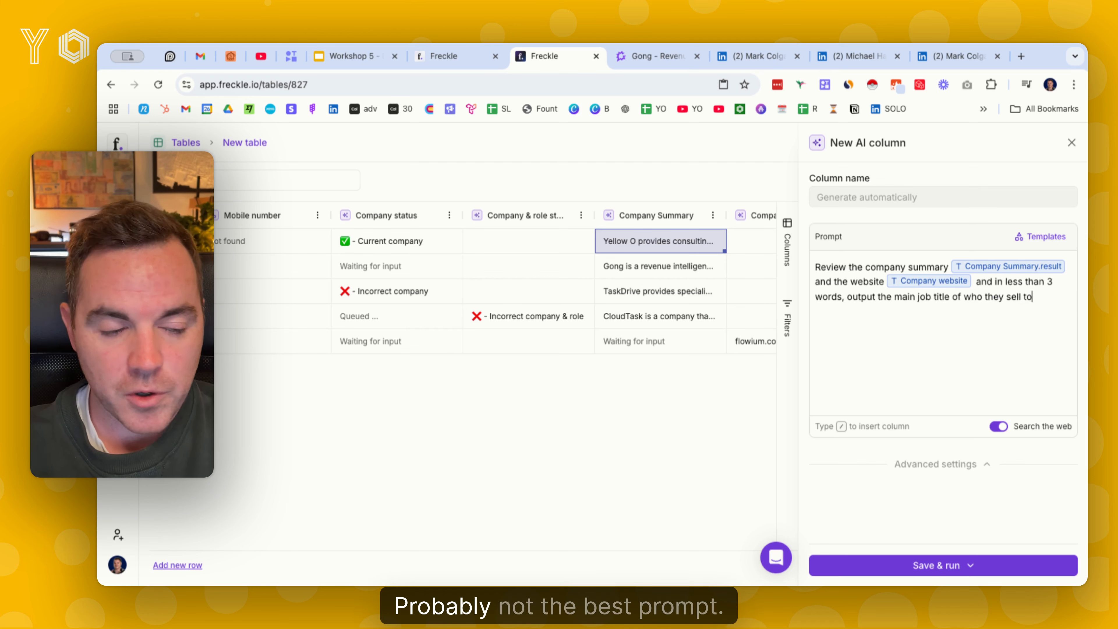
text(.)
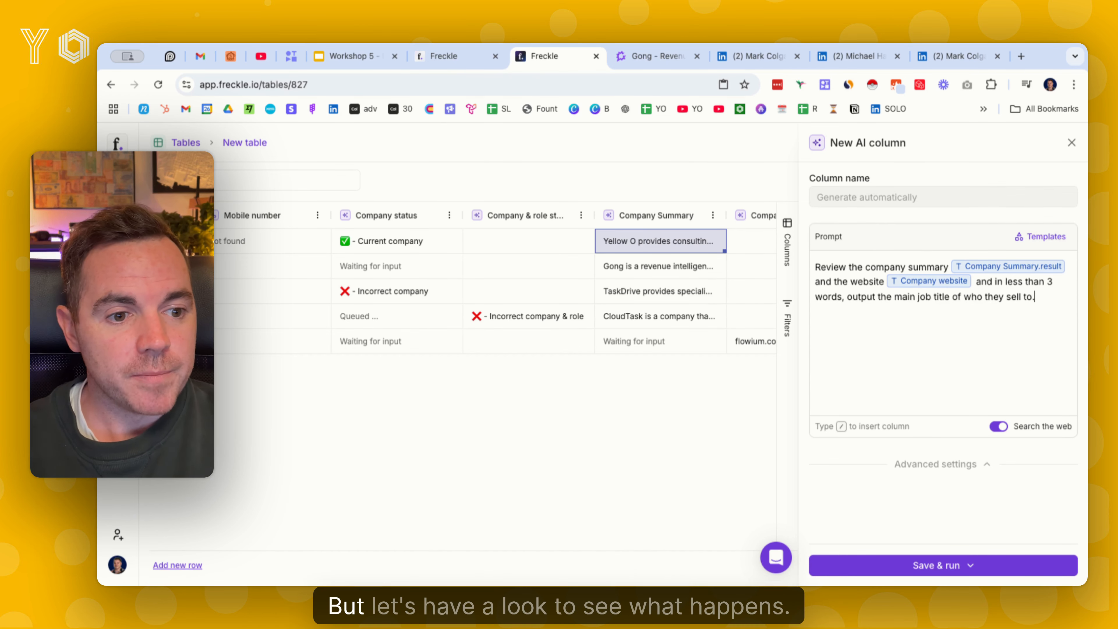
End the prompt with a full stop, save the AI column and run it on all rows
click(956, 568)
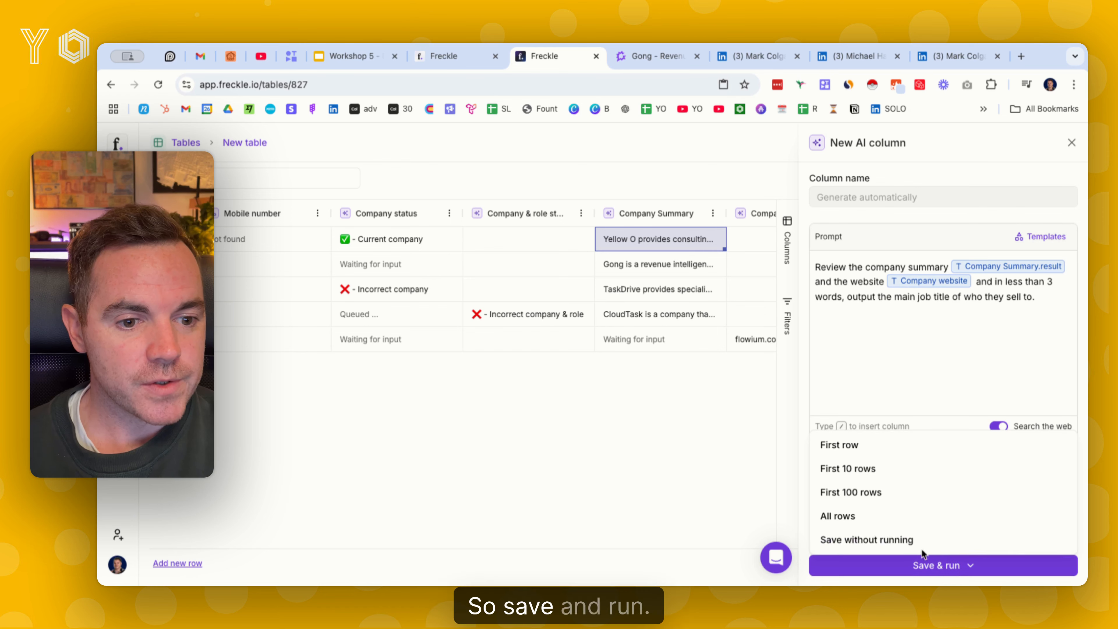
click(894, 518)
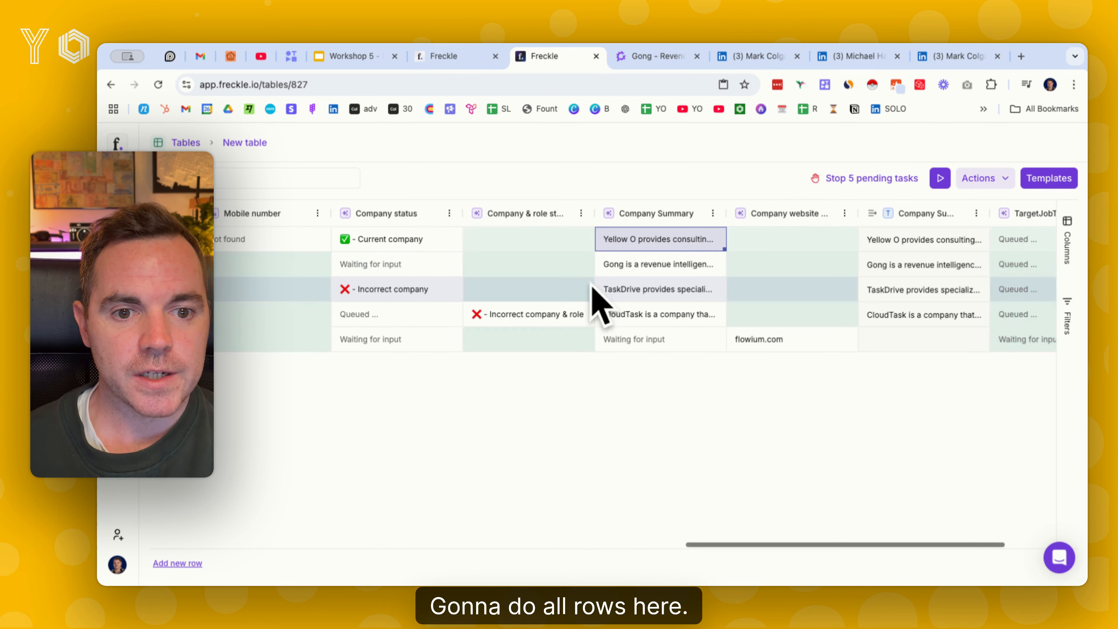
Check the company website result for the Flowium row in its cell details
scroll(776, 341, left, 15)
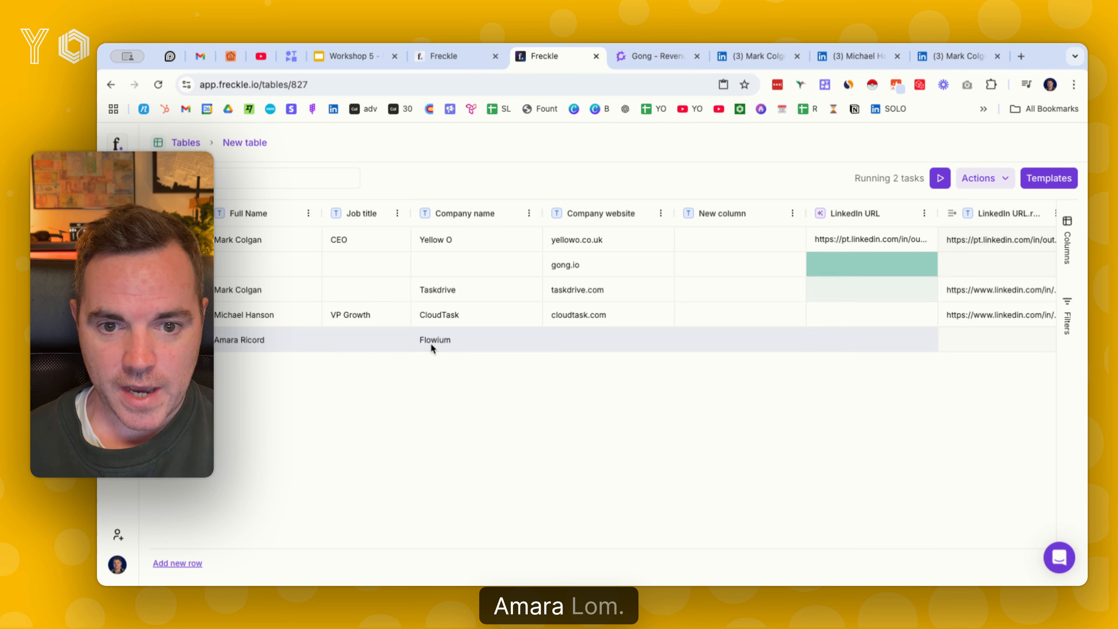
scroll(431, 343, right, 15)
click(622, 335)
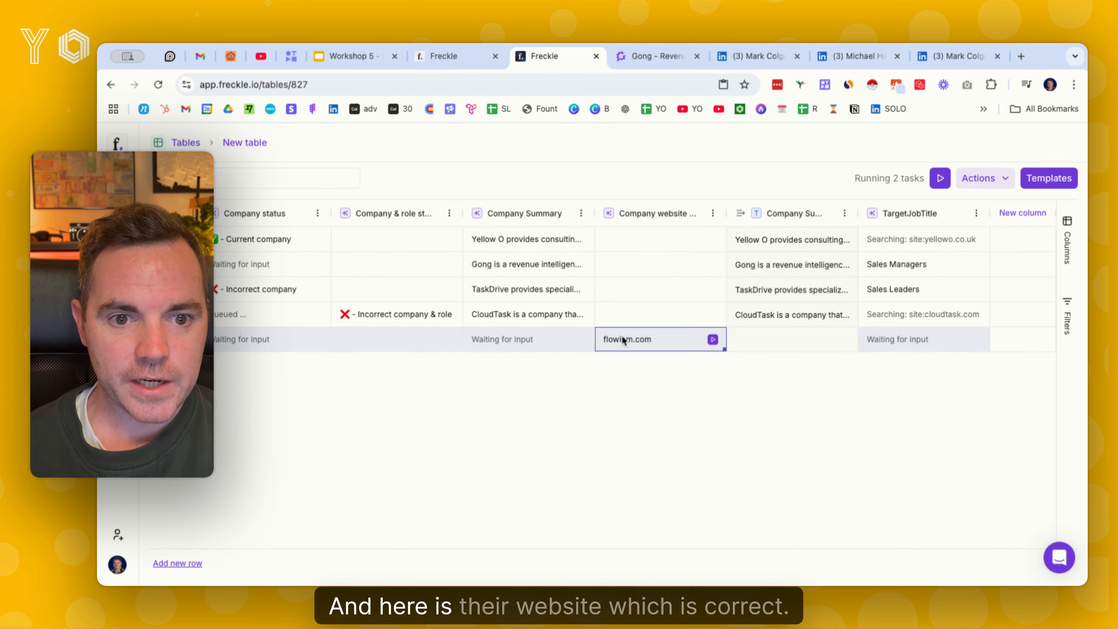
click(622, 336)
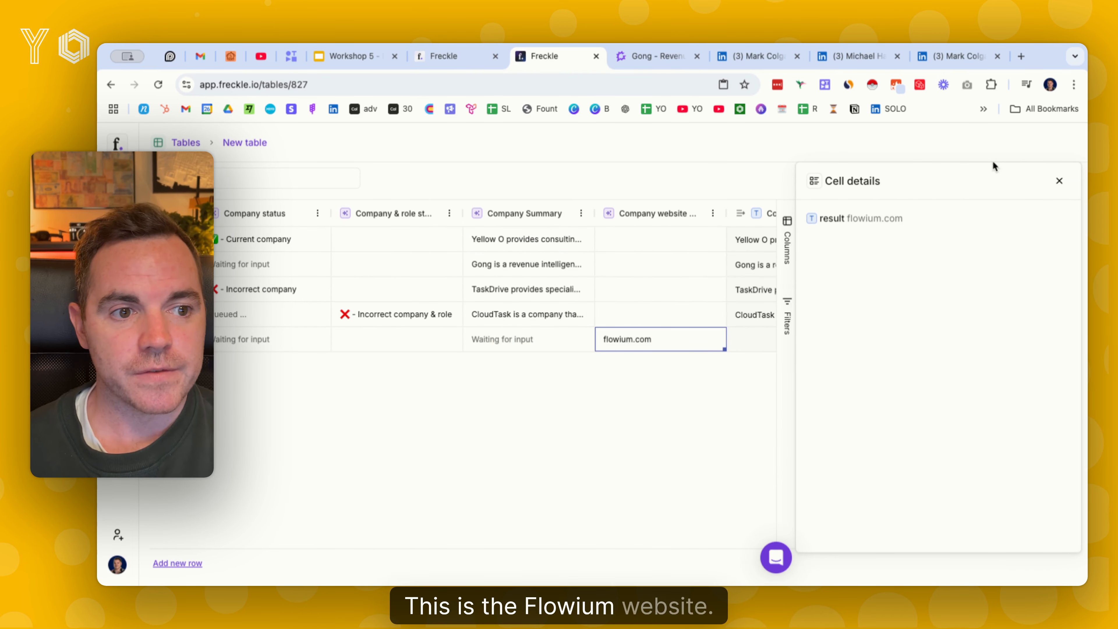
click(1059, 181)
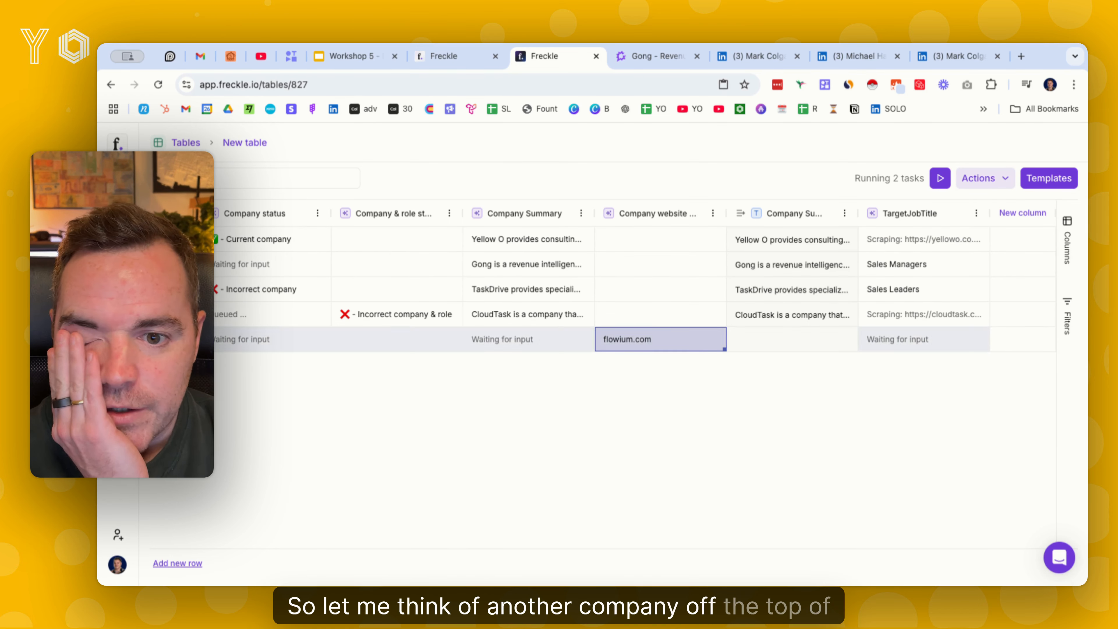
Add a new empty row to the table and dismiss the cell details of its company website result
click(982, 178)
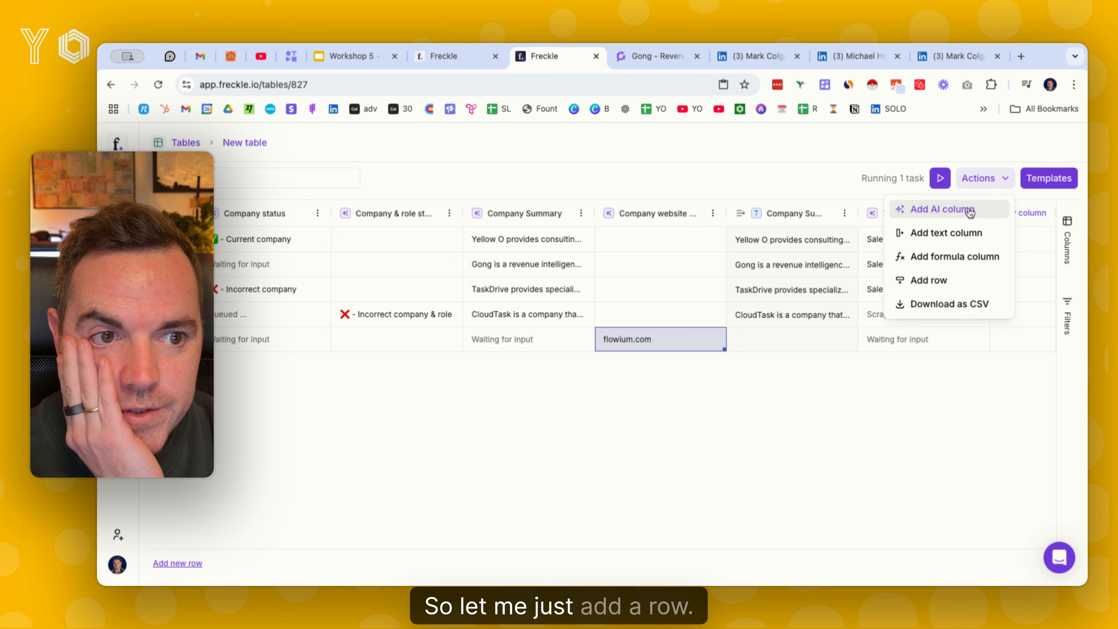
click(933, 281)
click(625, 365)
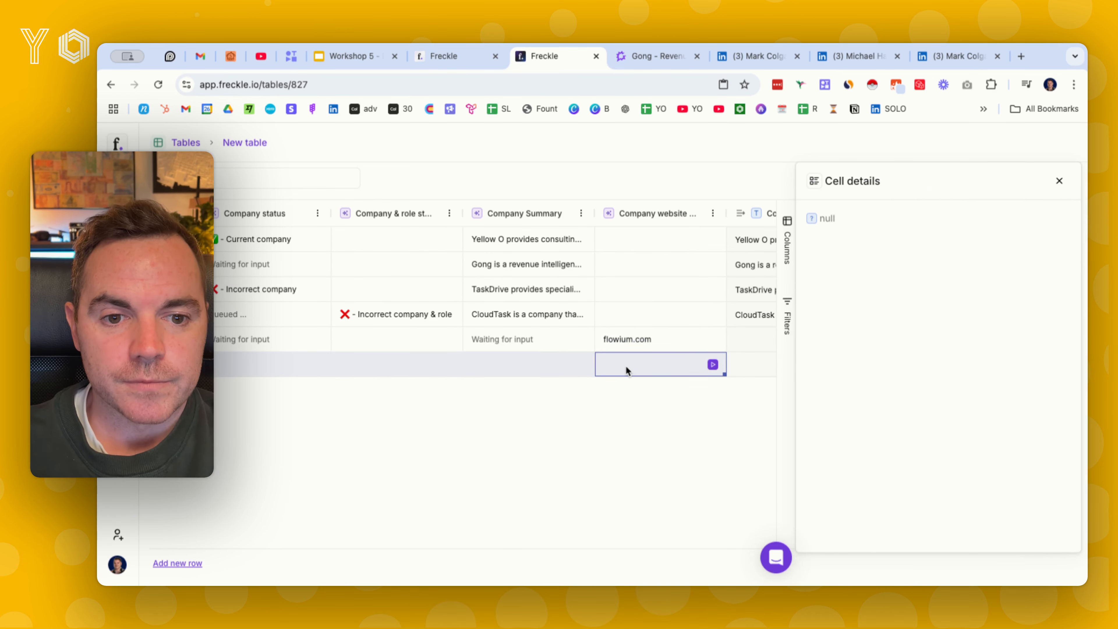
click(1060, 181)
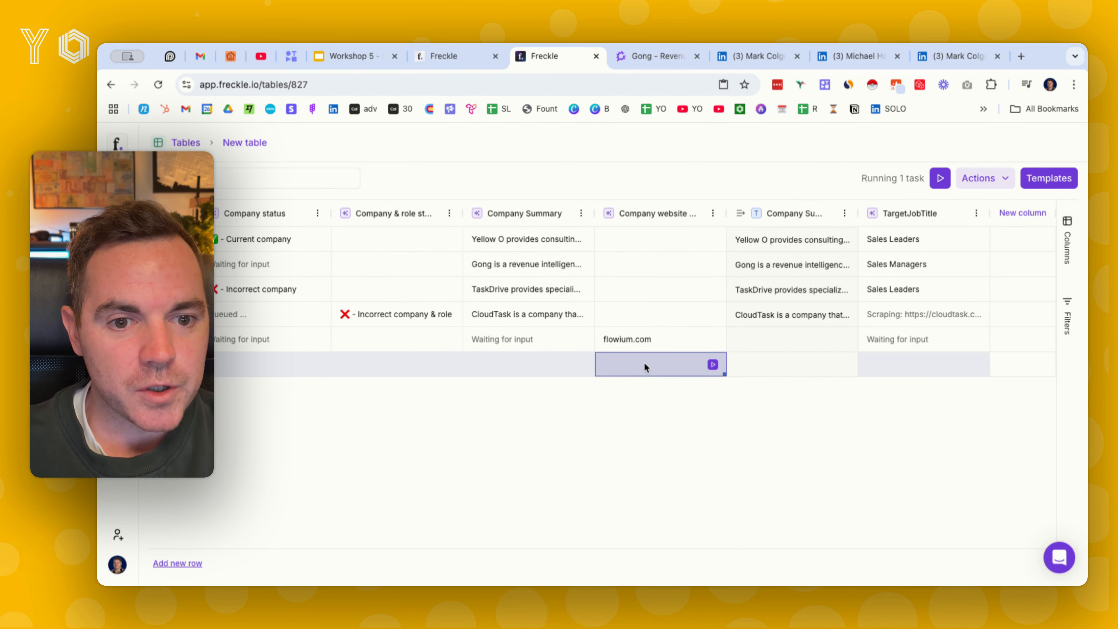
In the new row, enter Buffer as the company name and buffer.com as the company website
scroll(642, 365, left, 4)
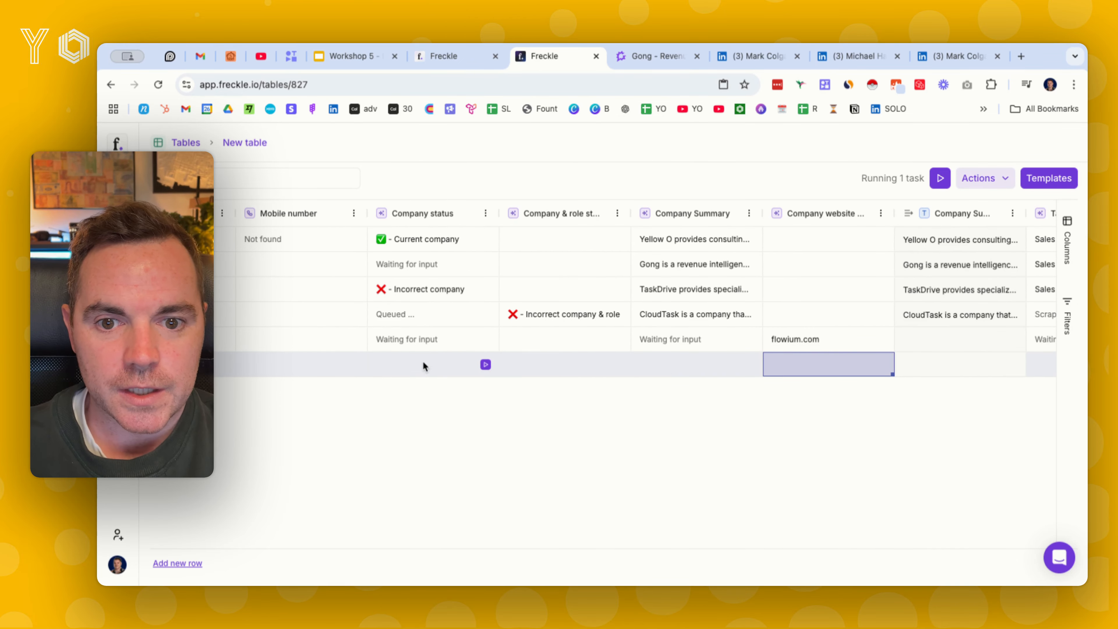
scroll(423, 359, left, 5)
scroll(532, 364, left, 3)
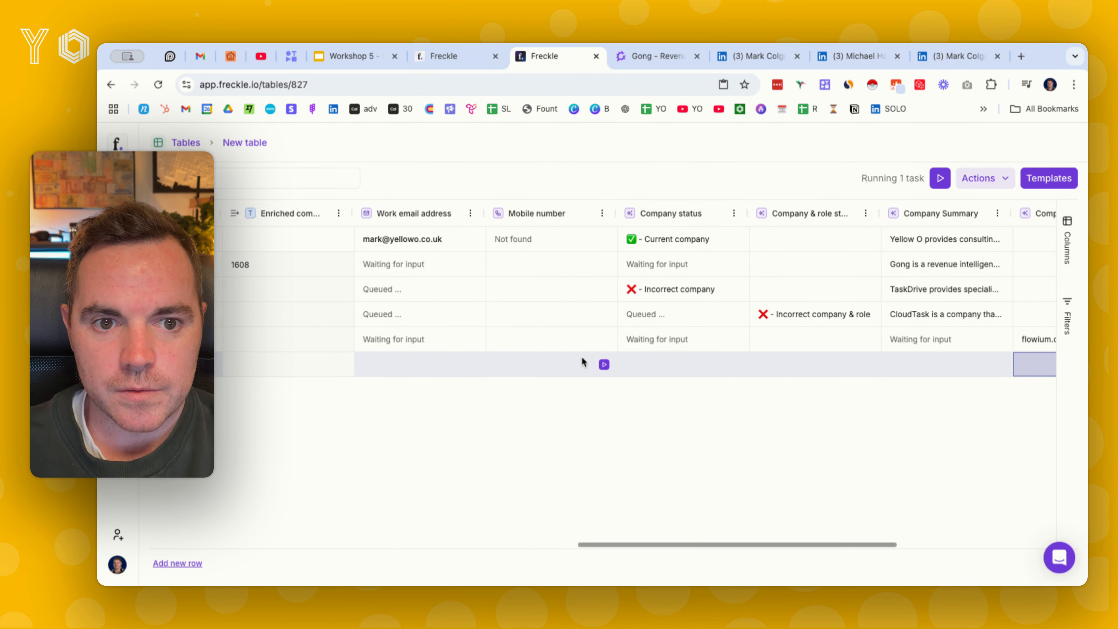
scroll(424, 356, left, 15)
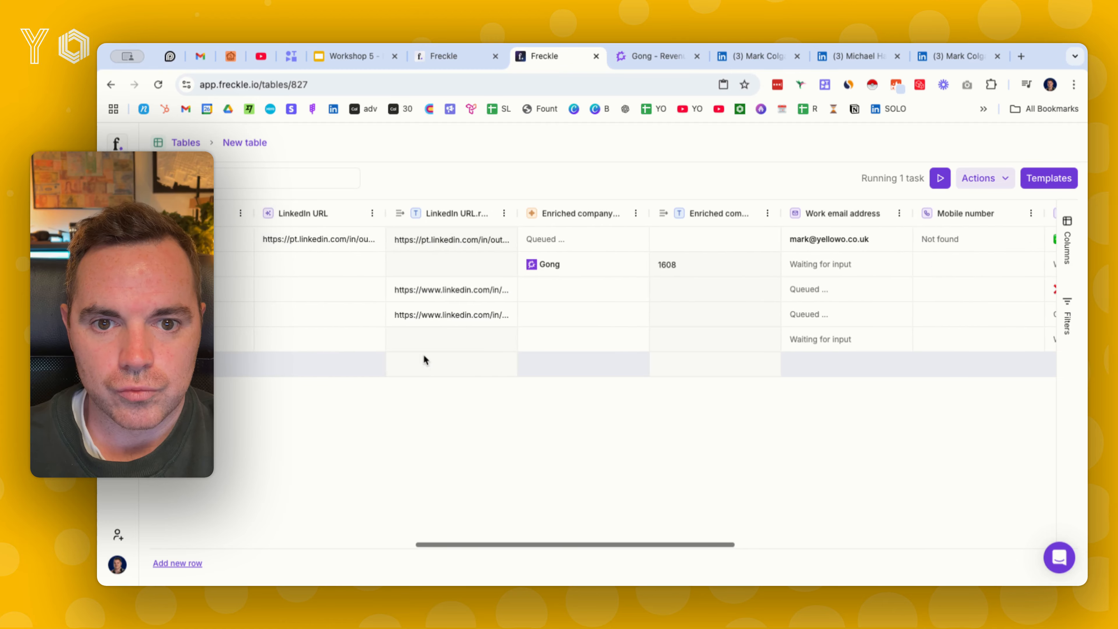
scroll(424, 355, left, 1)
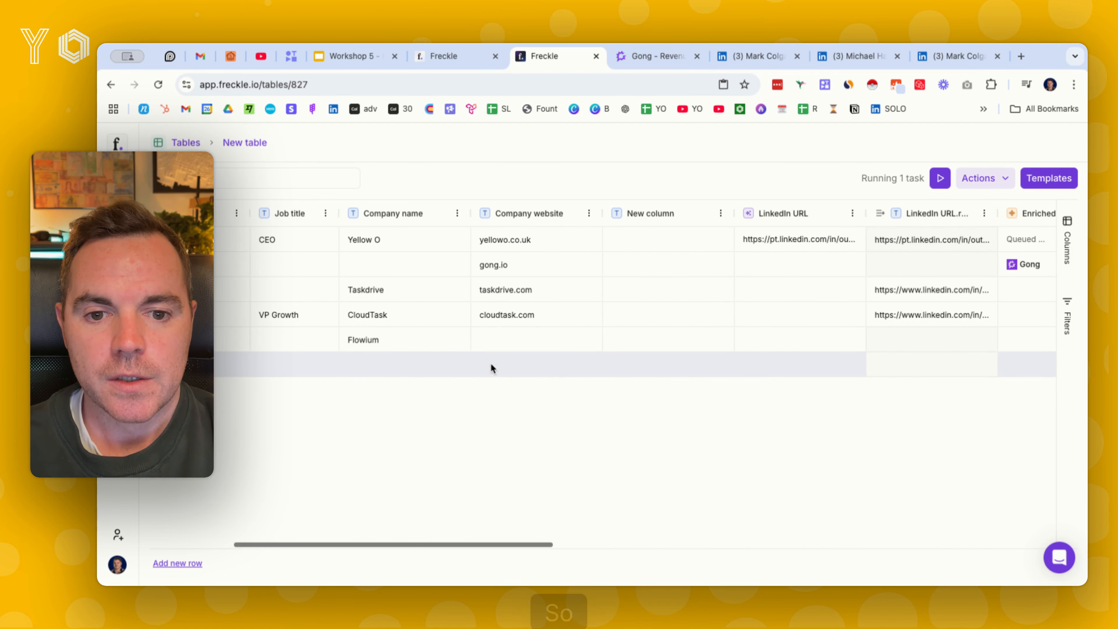
double_click(406, 366)
text(Buffer)
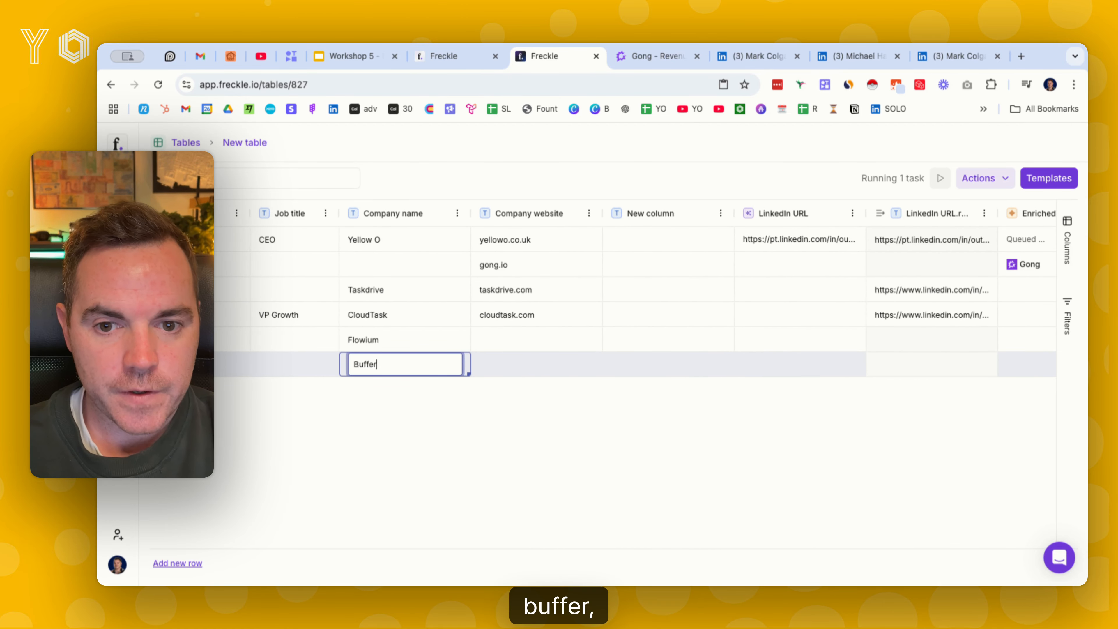
key(Tab)
text(buffer.co)
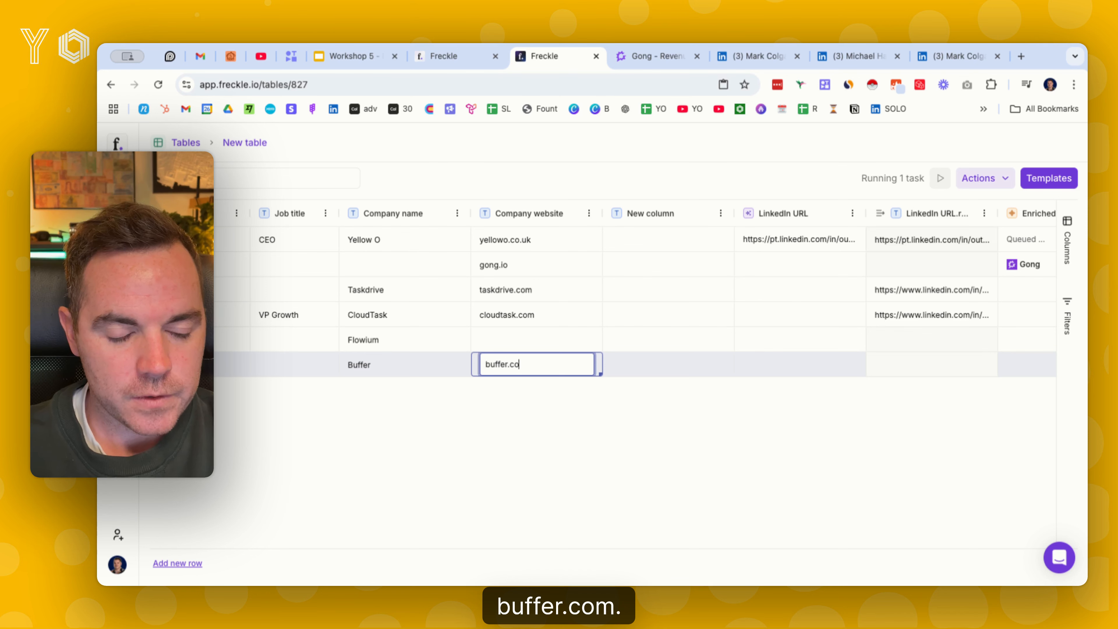
text(m)
key(Return)
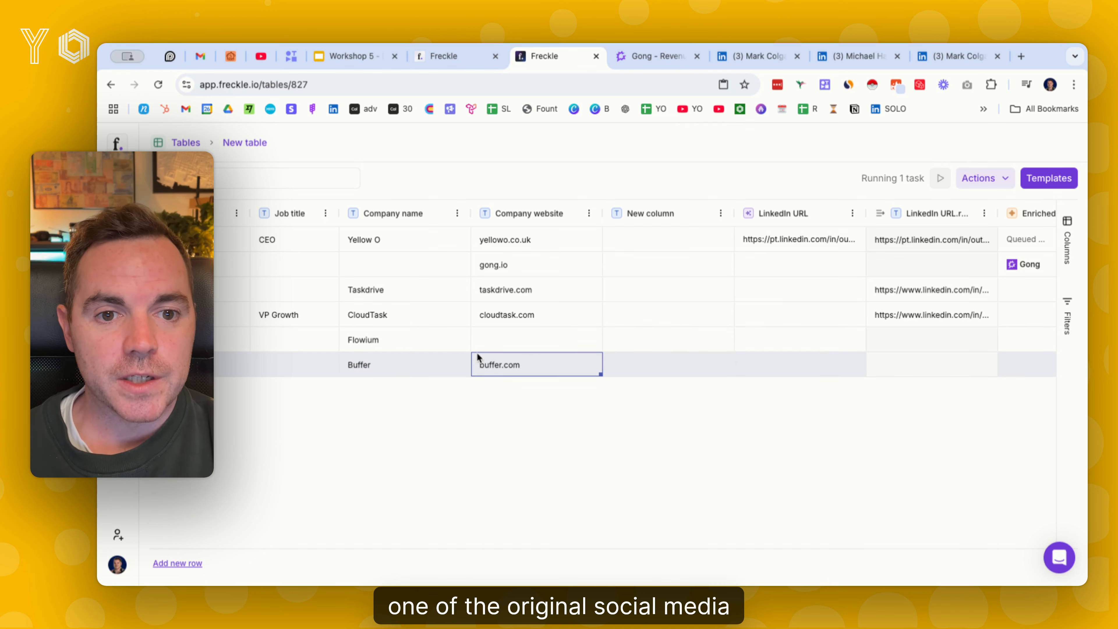
Run the company enrichment and the Company Summary for the Buffer row only
scroll(530, 370, right, 9)
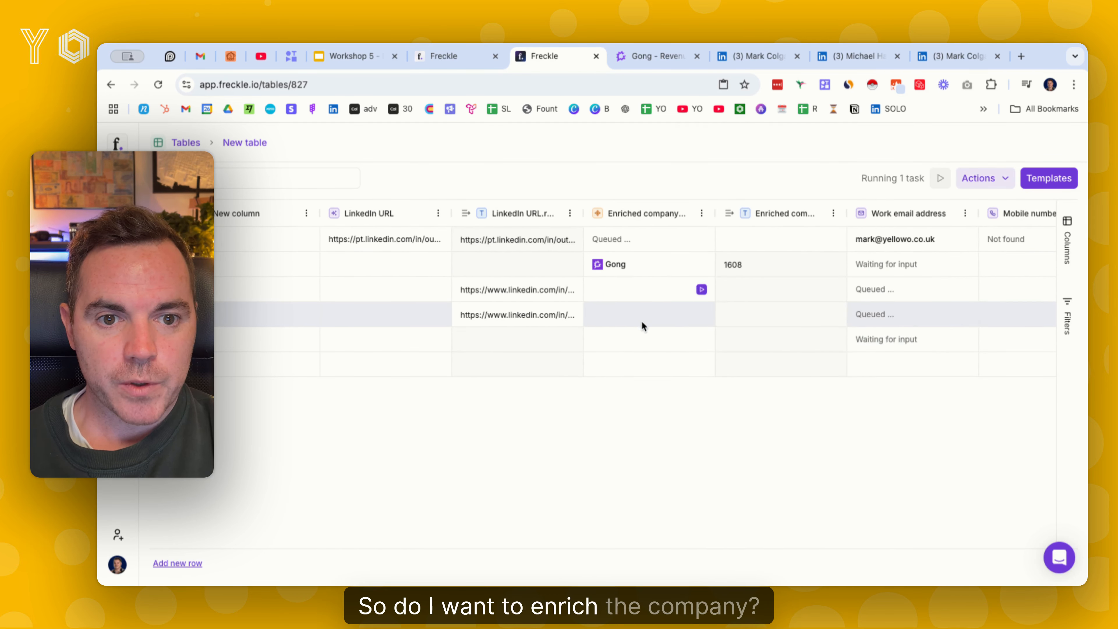
click(703, 365)
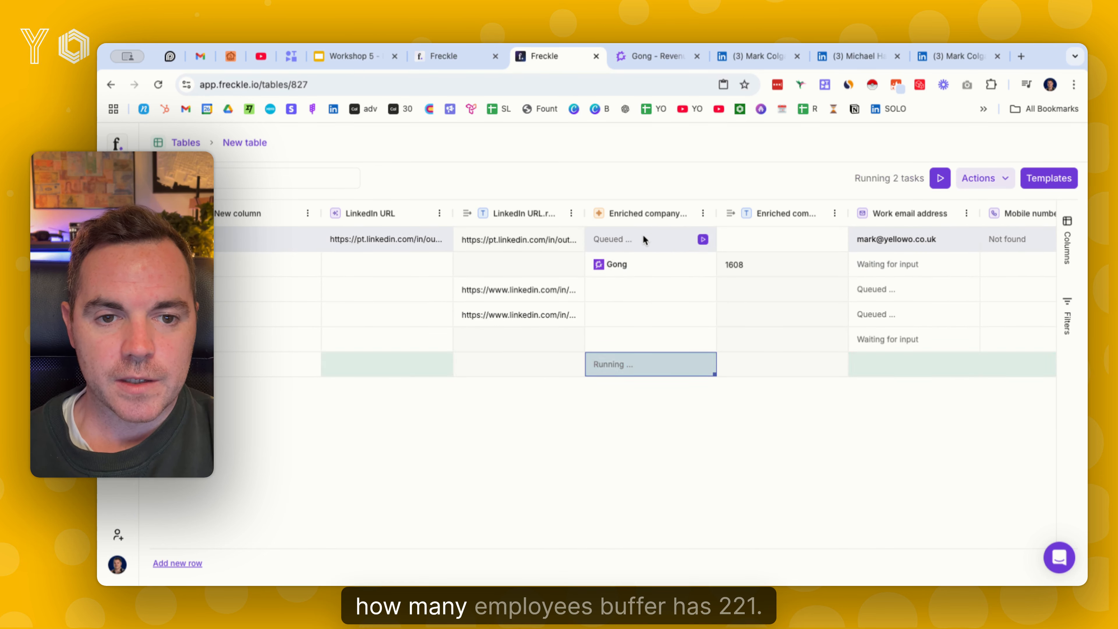
scroll(731, 365, right, 5)
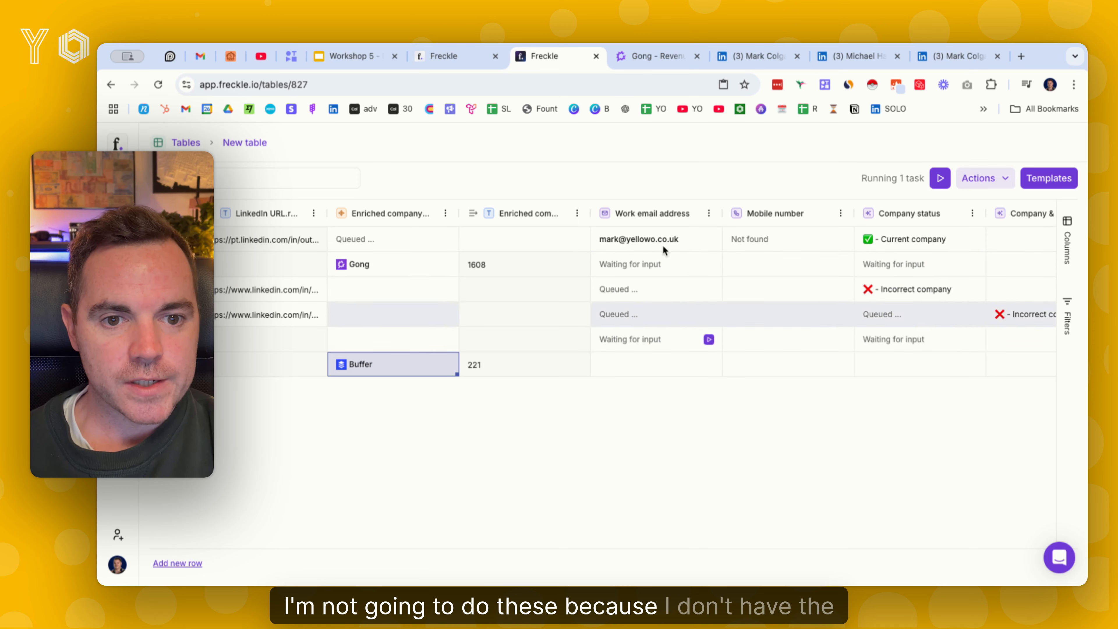
scroll(793, 318, right, 8)
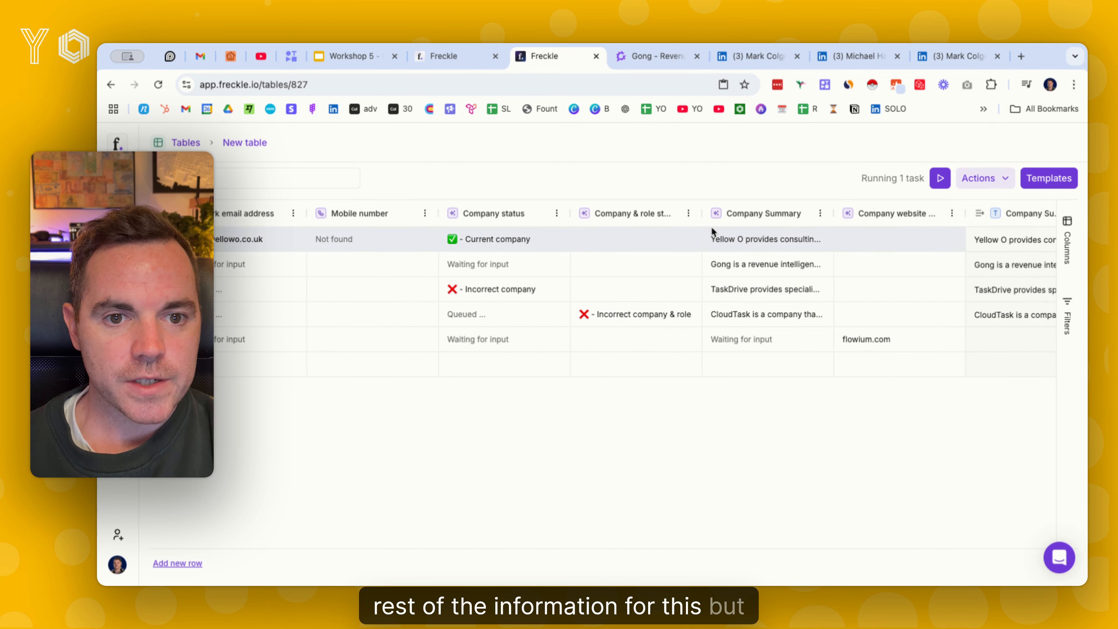
click(822, 365)
scroll(722, 364, right, 4)
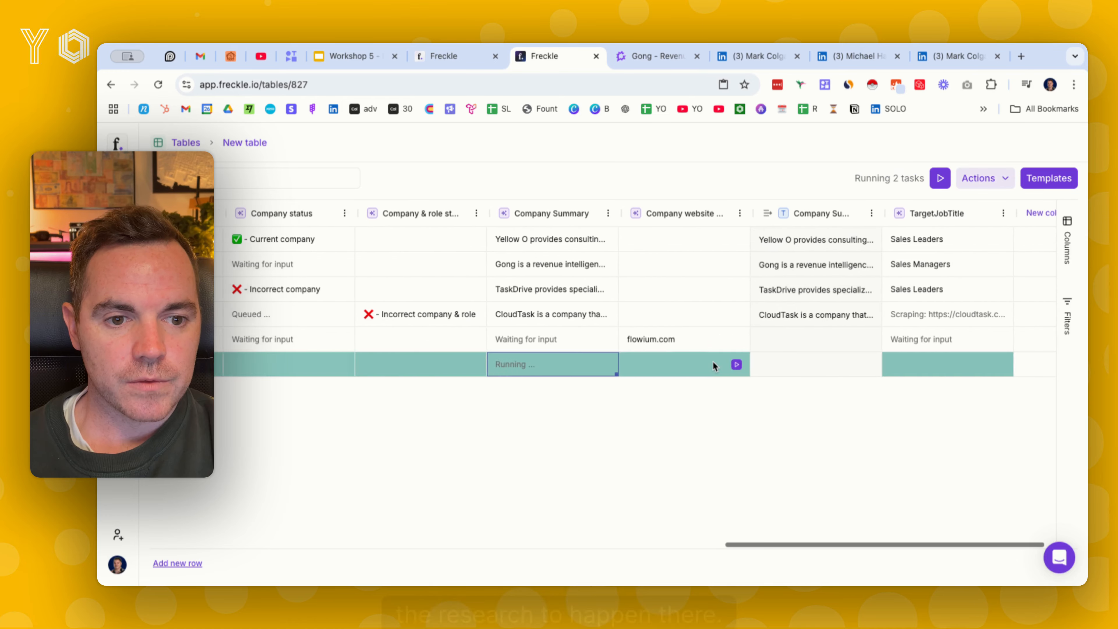
scroll(661, 364, right, 1)
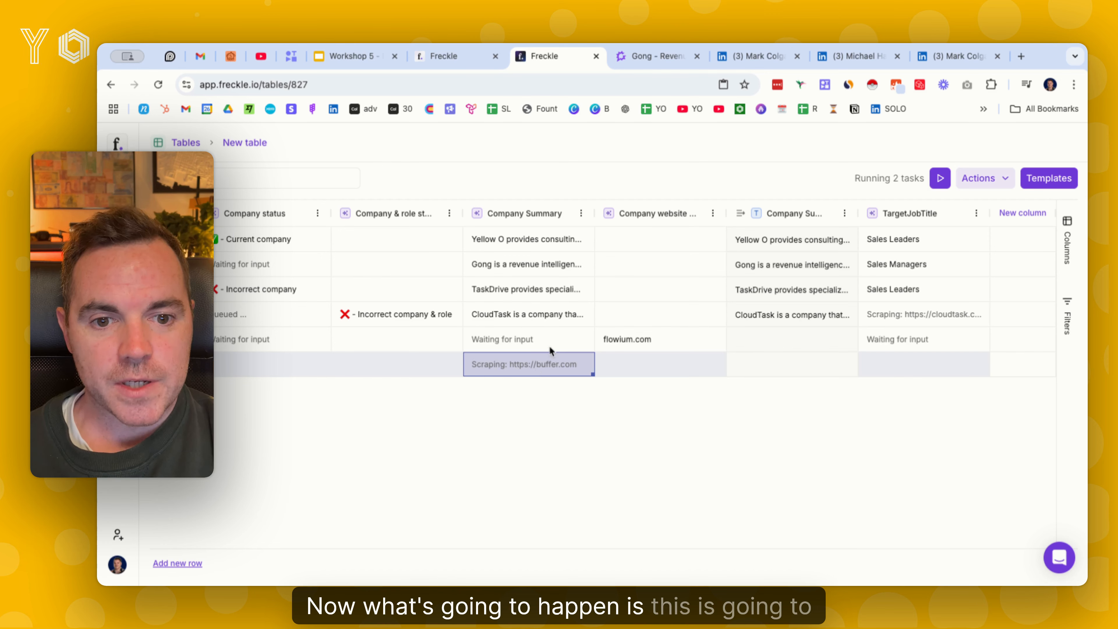
Read Buffer's full company summary in its cell details, and run the TargetJobTitle column for the Buffer row
double_click(778, 365)
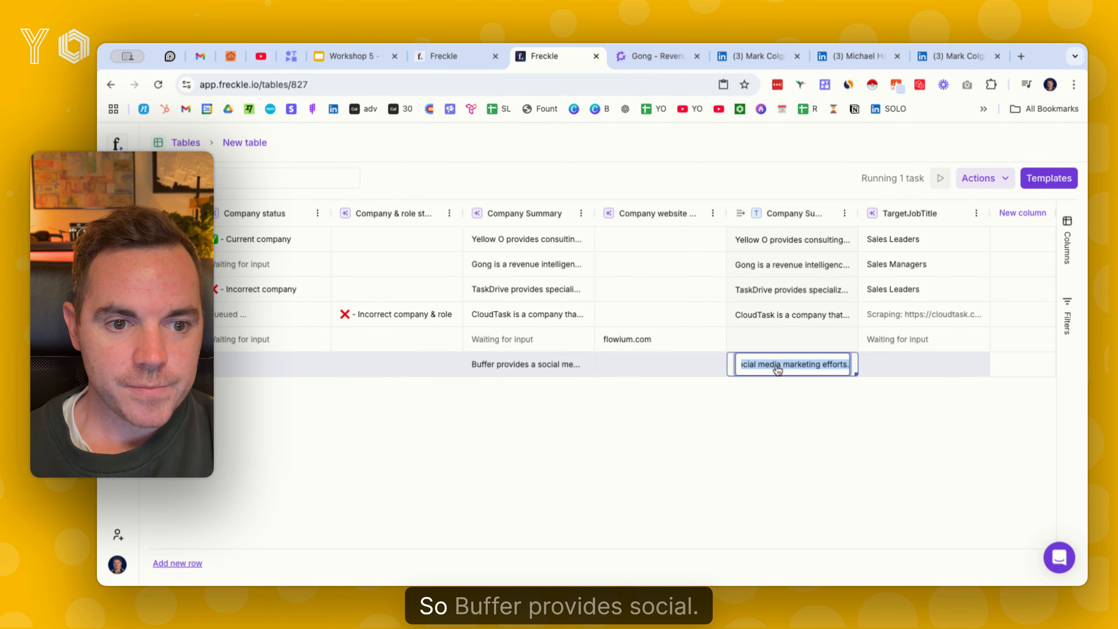
click(799, 371)
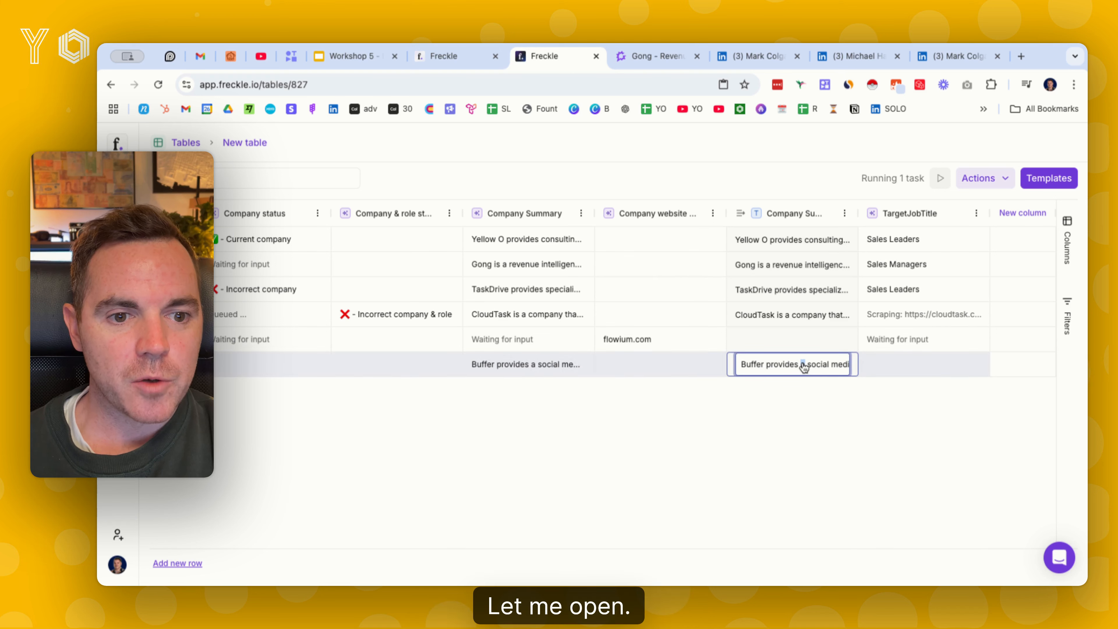
click(531, 369)
click(534, 366)
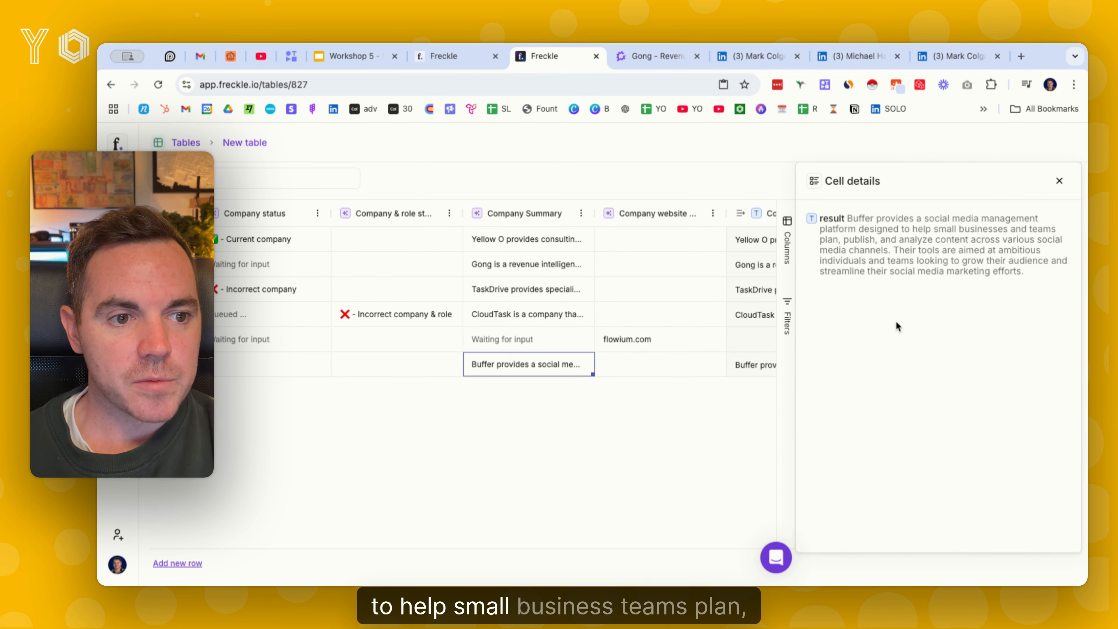
mouse_move(908, 249)
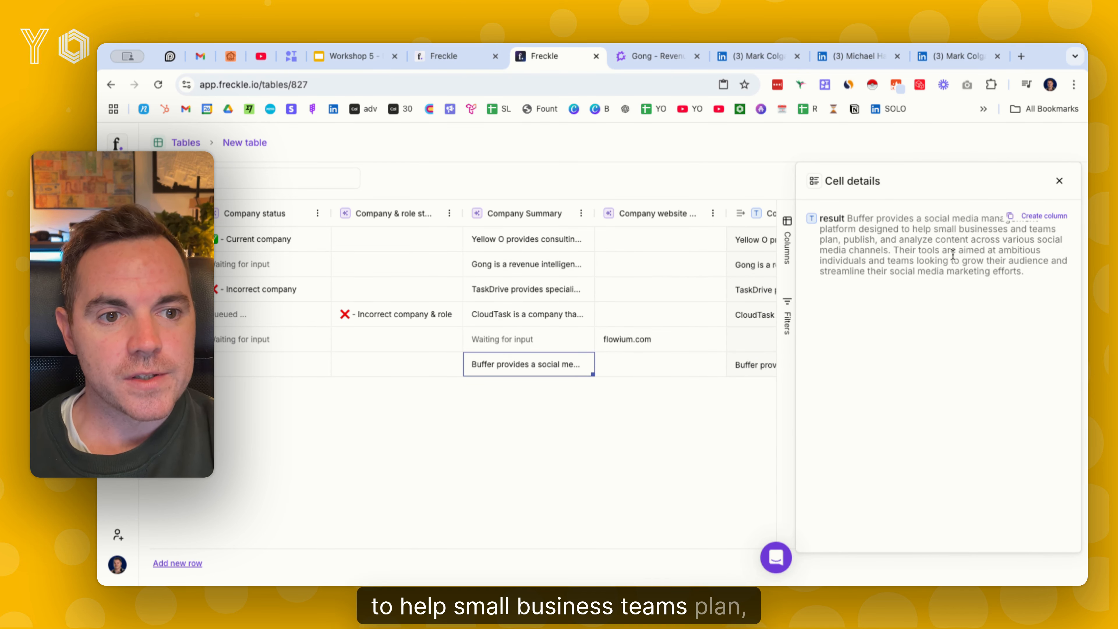
click(1061, 182)
click(977, 365)
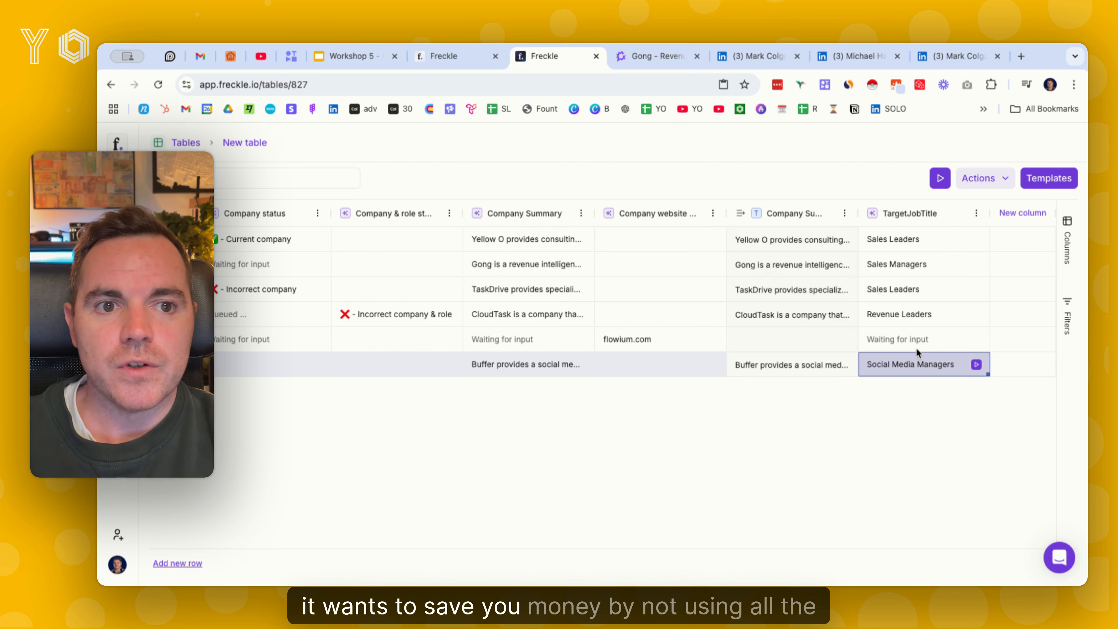
Check the account's current plan and credit usage under Plans & billing, and close the dialog
click(117, 565)
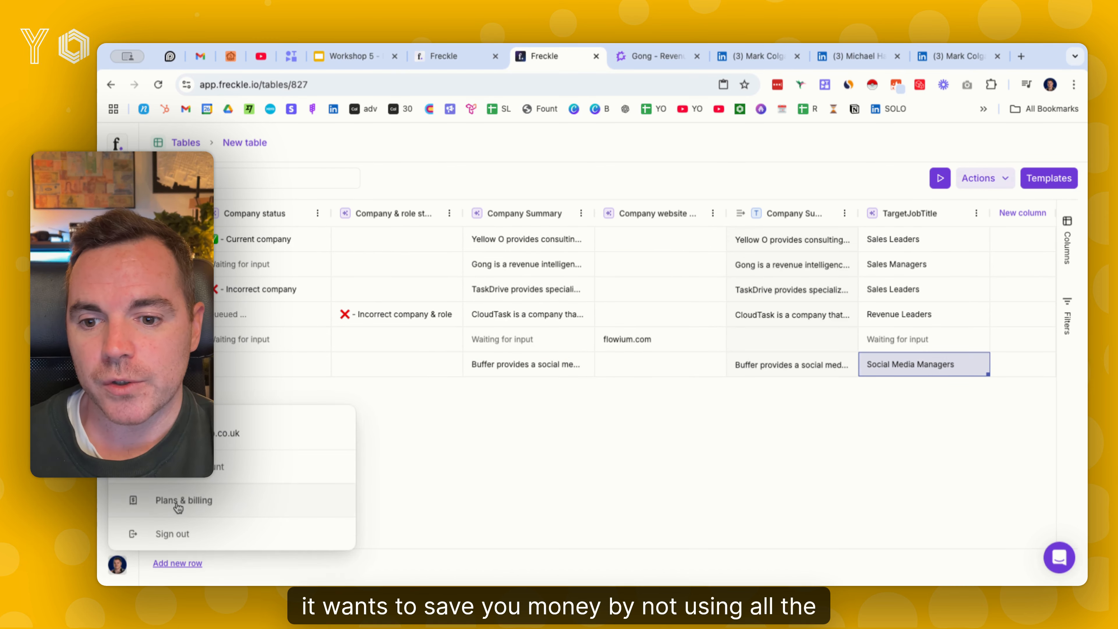
click(172, 498)
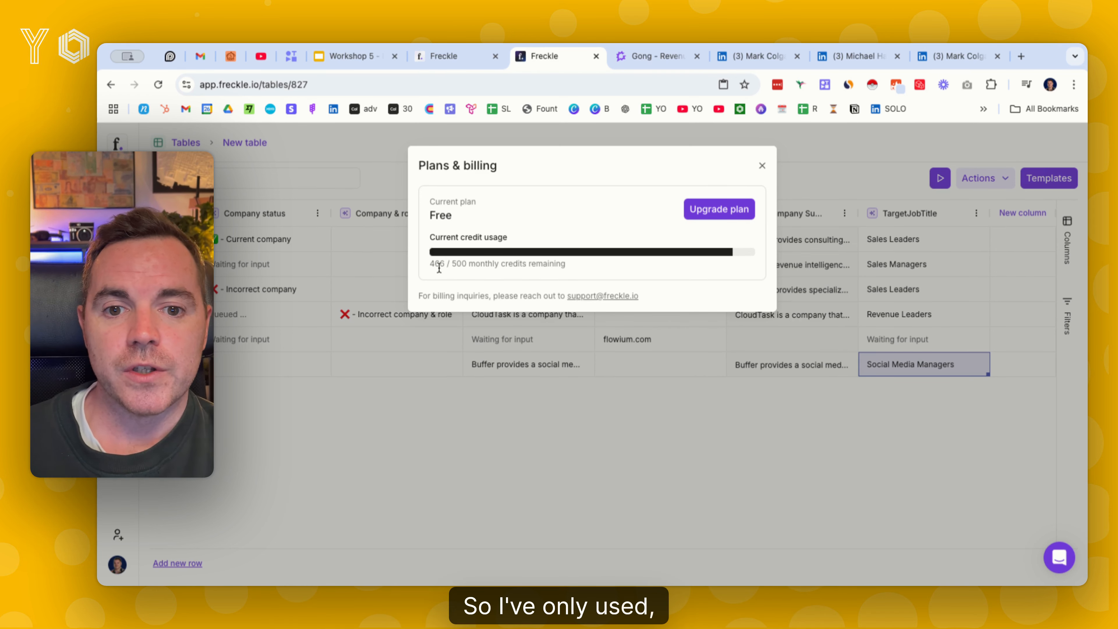
click(762, 166)
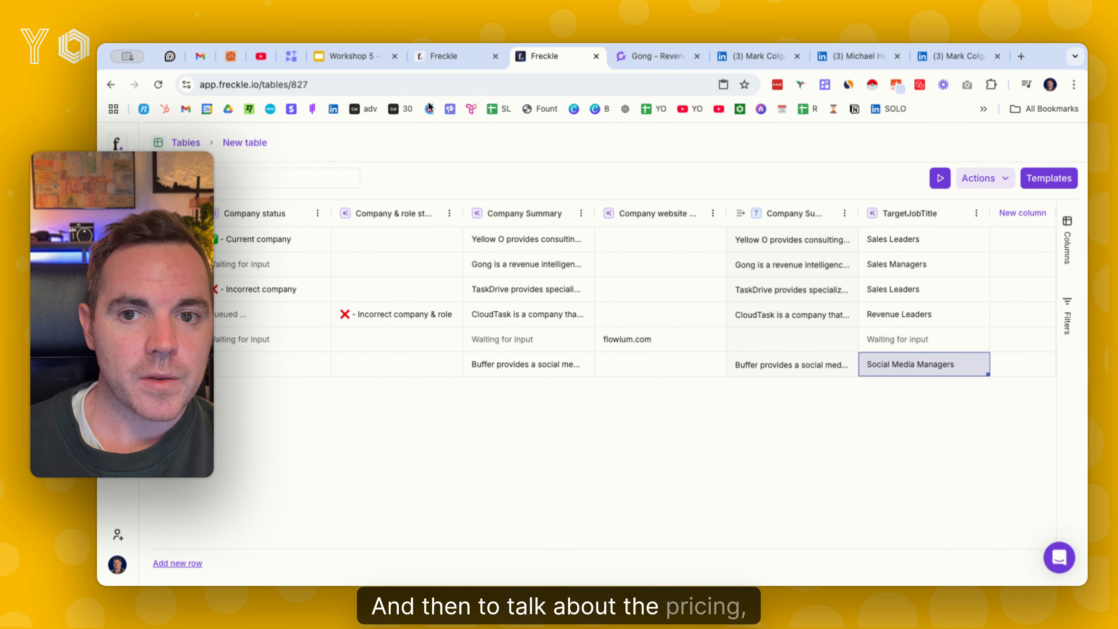
On the Freckle website's pricing section, compare the Pro plan's price at 10,000 and 2,500 credits per month
click(453, 61)
click(624, 161)
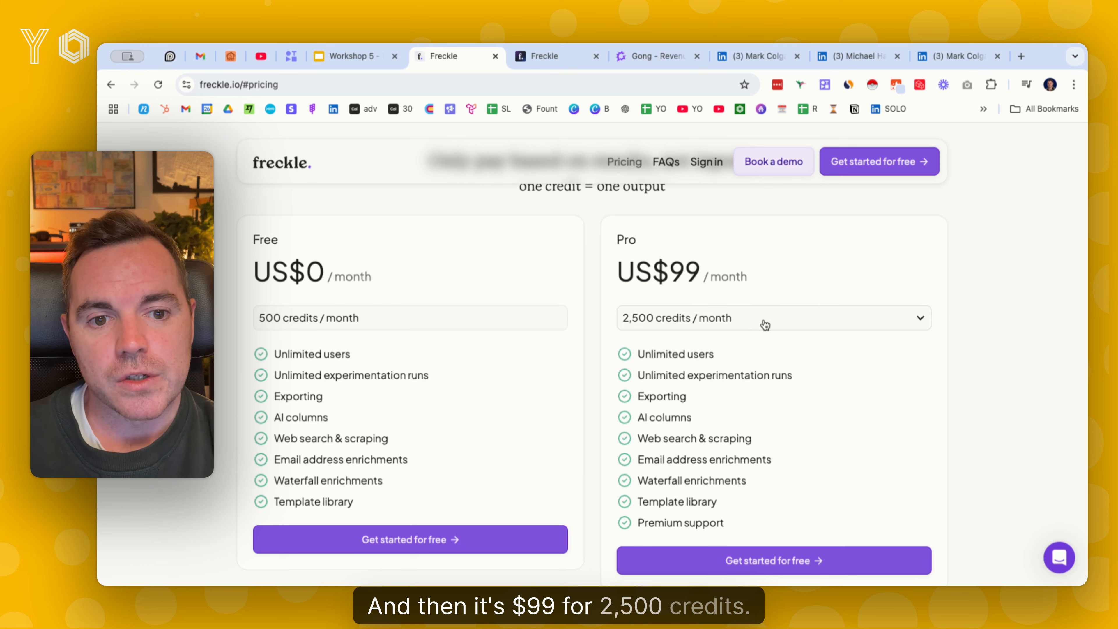
click(717, 324)
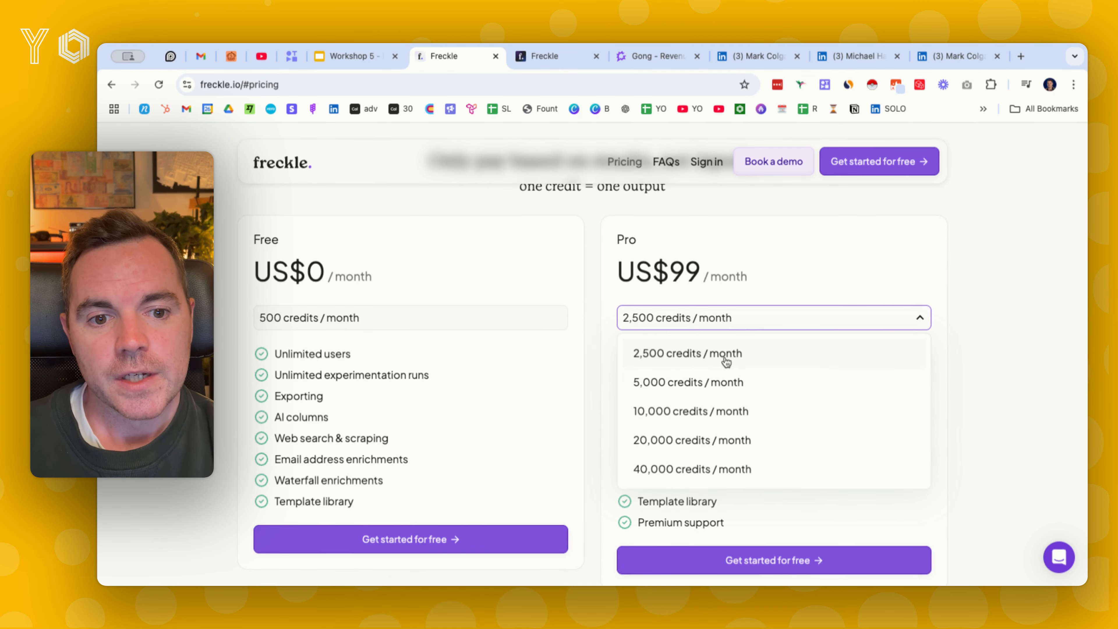
click(710, 411)
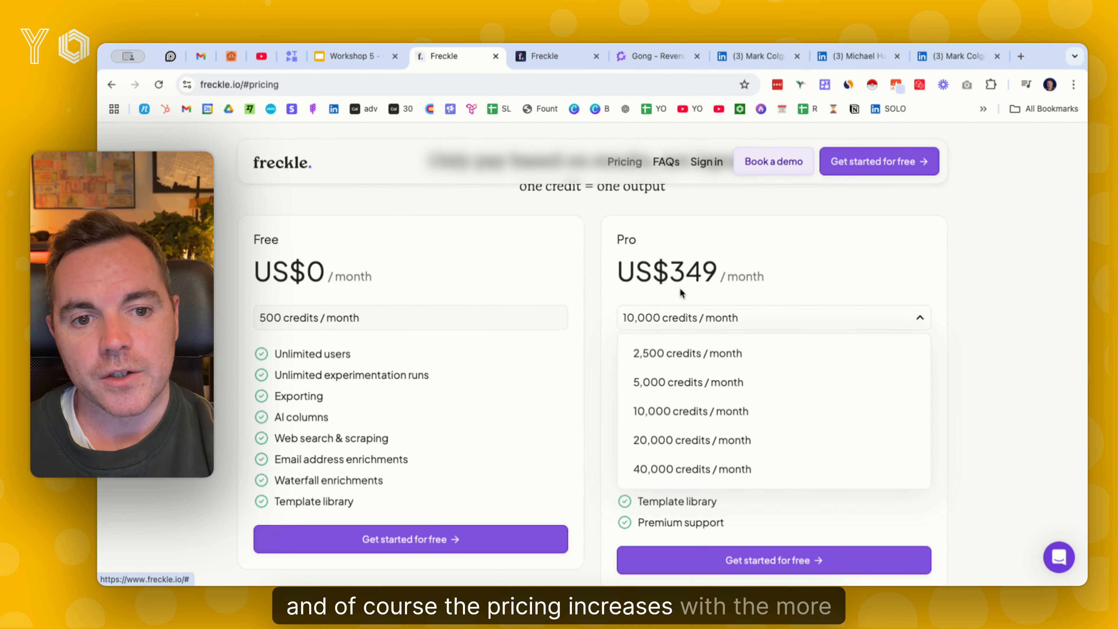
click(697, 355)
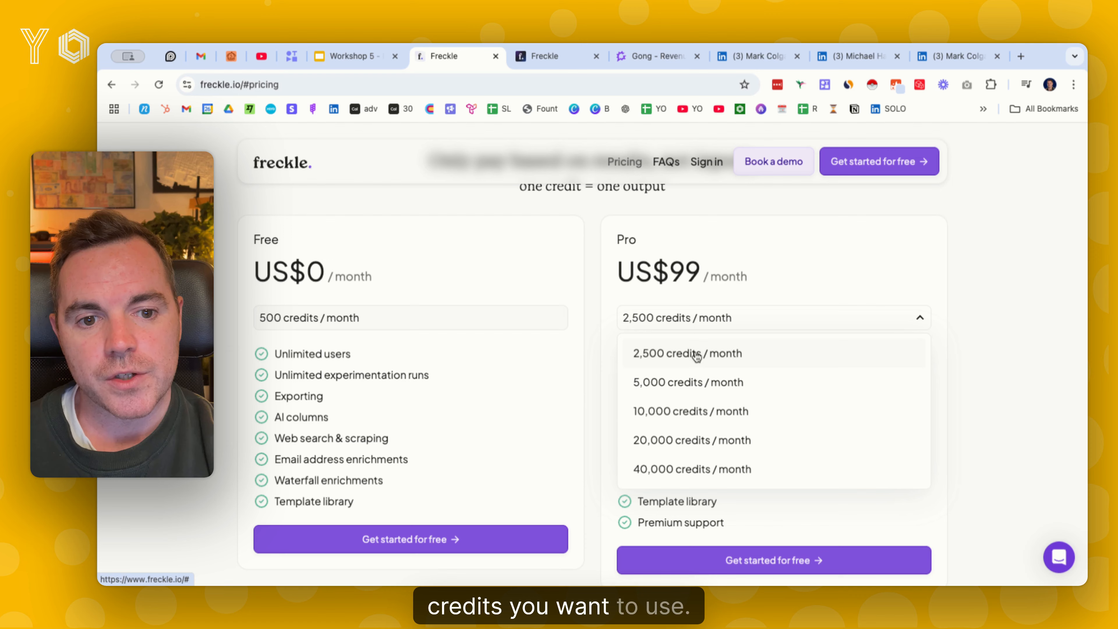
click(741, 263)
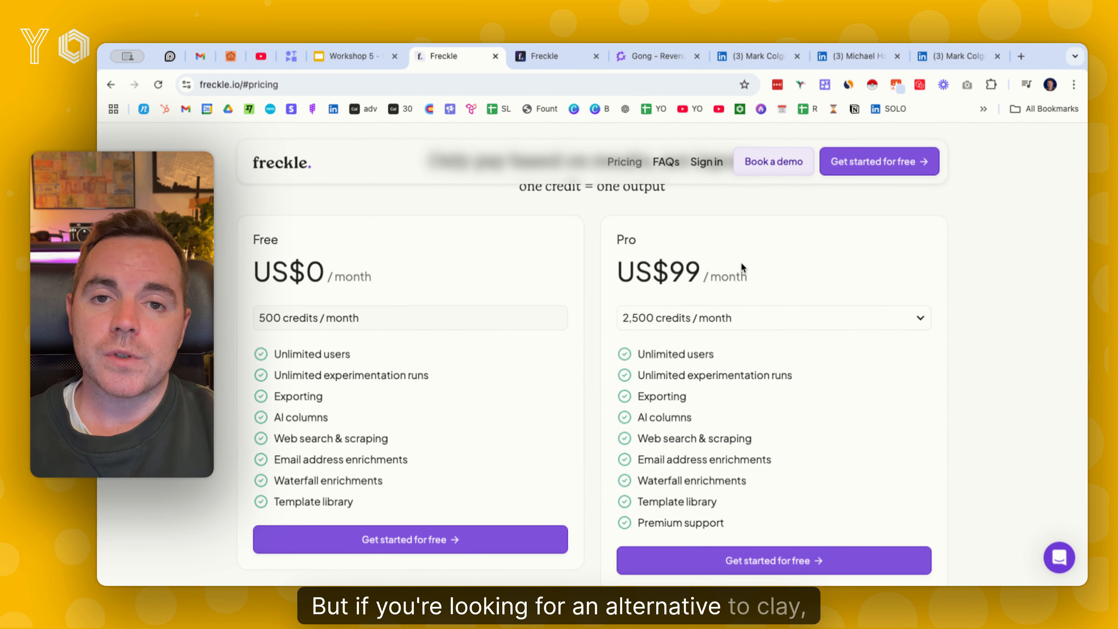